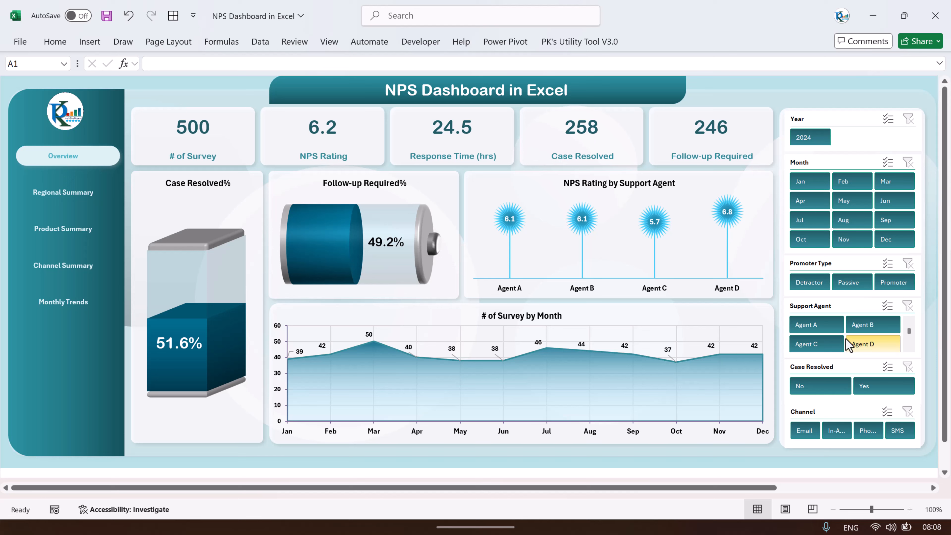
- Filter the Overview dashboard by Support Agent, checking Agent D and Agent C in turn before clearing the filter
{"action": "left_click", "coordinate": [861, 344]}
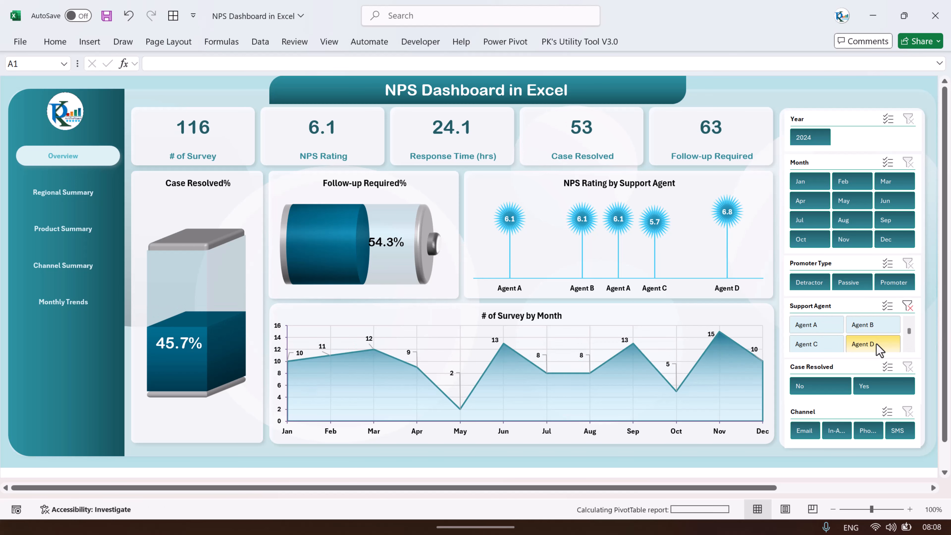
{"action": "left_click", "coordinate": [824, 344]}
{"action": "left_click", "coordinate": [908, 305]}
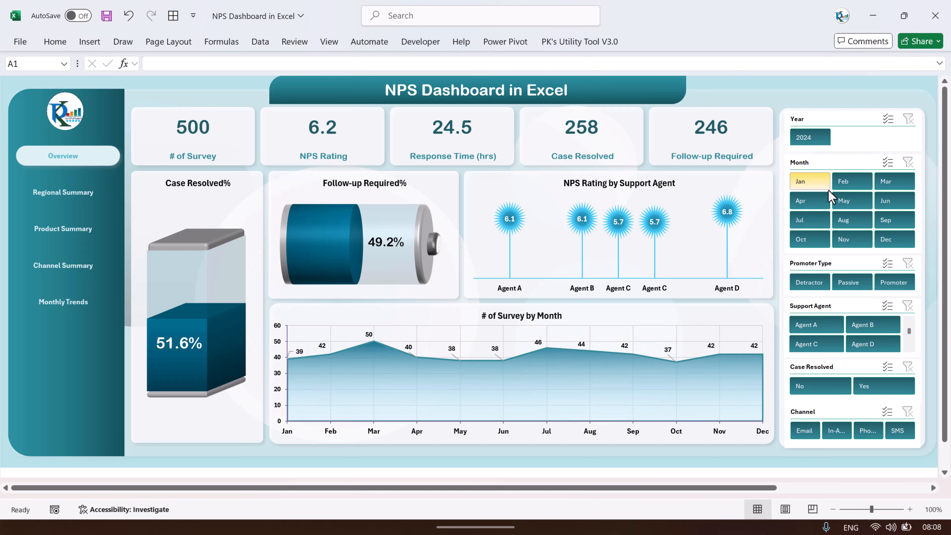
- Filter the Overview dashboard by month, checking Jan, Jul and Mar one at a time before clearing the Month filter
{"action": "left_click", "coordinate": [826, 188]}
{"action": "left_click", "coordinate": [813, 219]}
{"action": "left_click", "coordinate": [891, 182]}
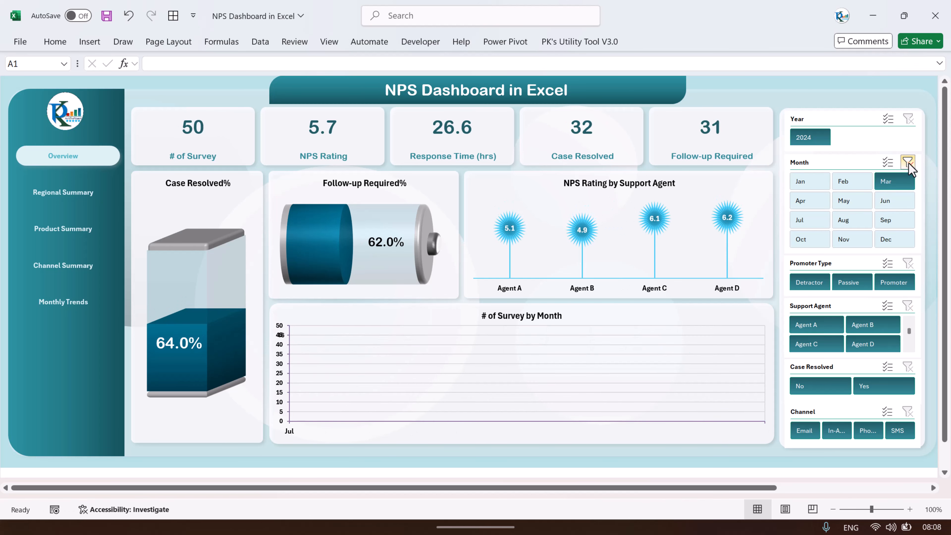
{"action": "left_click", "coordinate": [908, 162]}
- Compare the Overview dashboard for Case Resolved No and Yes, finishing with both values selected
{"action": "left_click", "coordinate": [820, 386]}
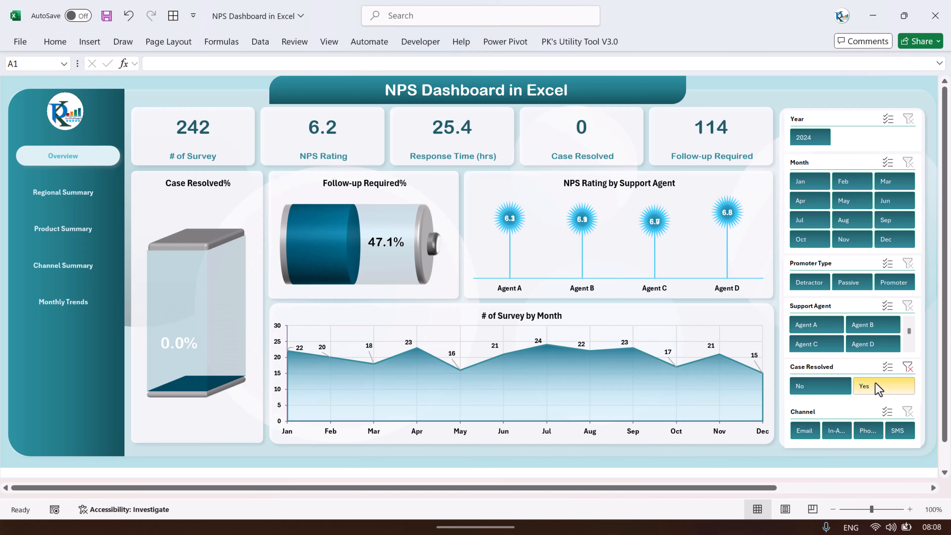
{"action": "left_click", "coordinate": [878, 386]}
{"action": "left_click", "coordinate": [822, 385]}
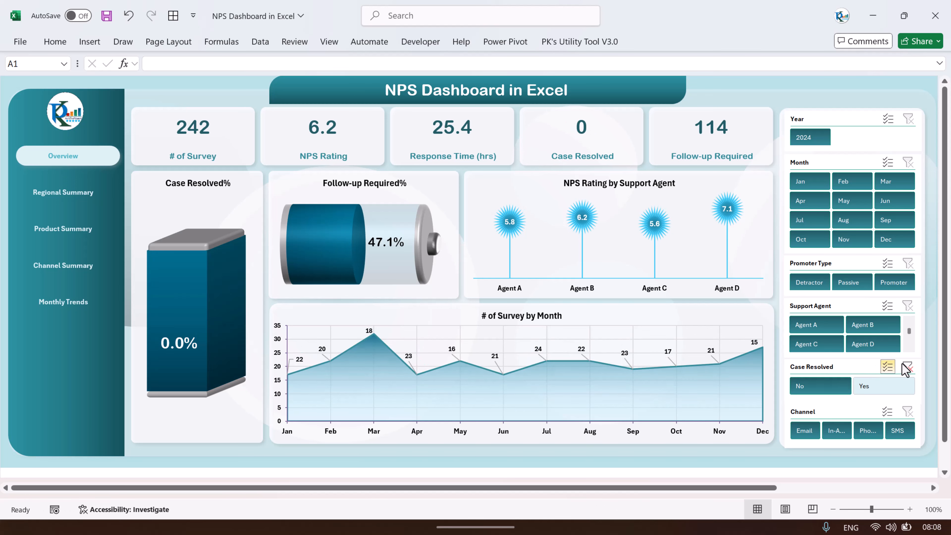
{"action": "left_click", "coordinate": [889, 386], "text": "ctrl"}
- Check the Overview dashboard for the Email, In-App, Phone and SMS channels one at a time, and clear the Channel filter
{"action": "left_click", "coordinate": [804, 431]}
{"action": "left_click", "coordinate": [837, 433]}
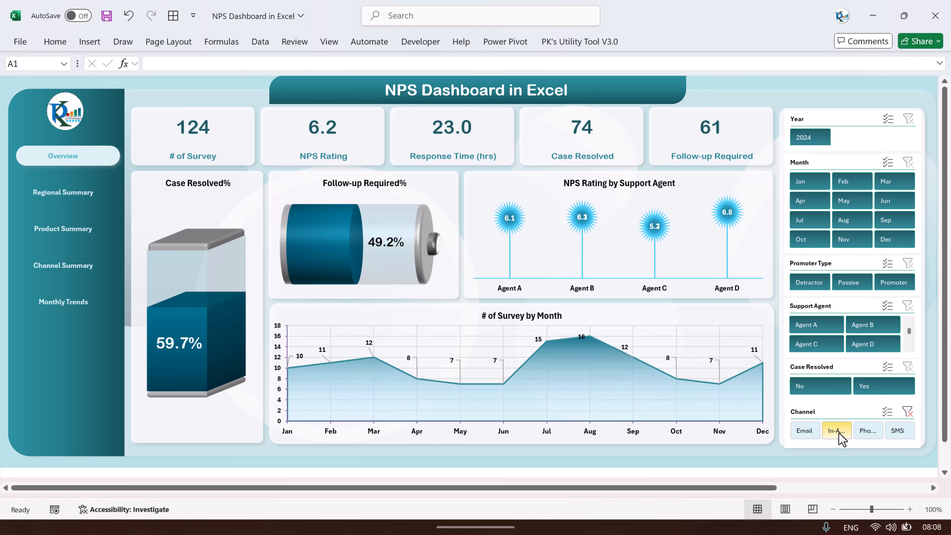
{"action": "left_click", "coordinate": [868, 432]}
{"action": "left_click", "coordinate": [898, 431]}
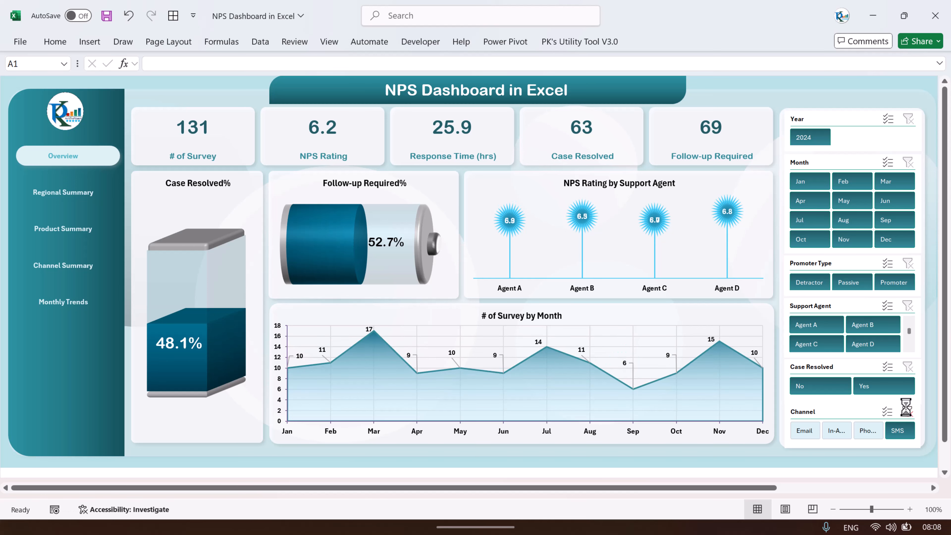
{"action": "left_click", "coordinate": [907, 412]}
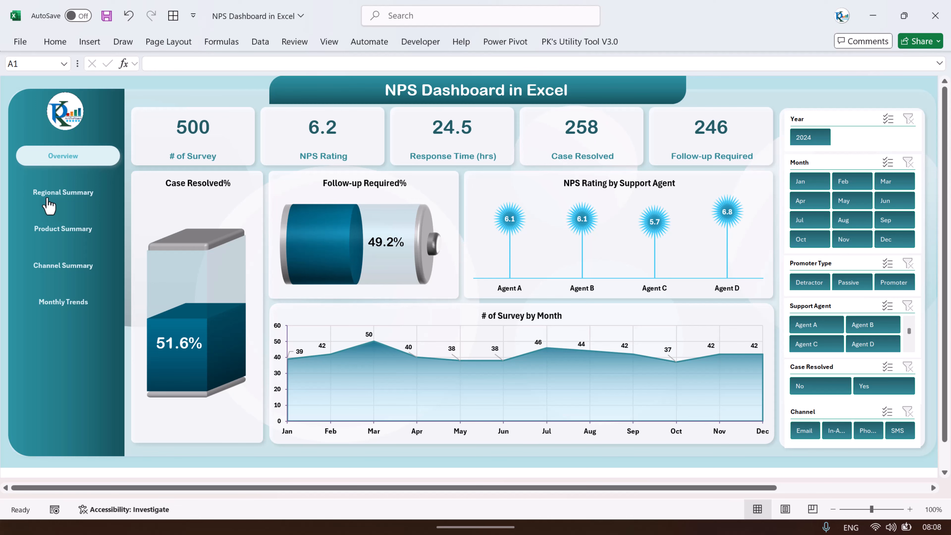
- Open the Regional Summary page and check it by Support Agent for Agents B, D and C before clearing the filter
{"action": "left_click", "coordinate": [70, 194]}
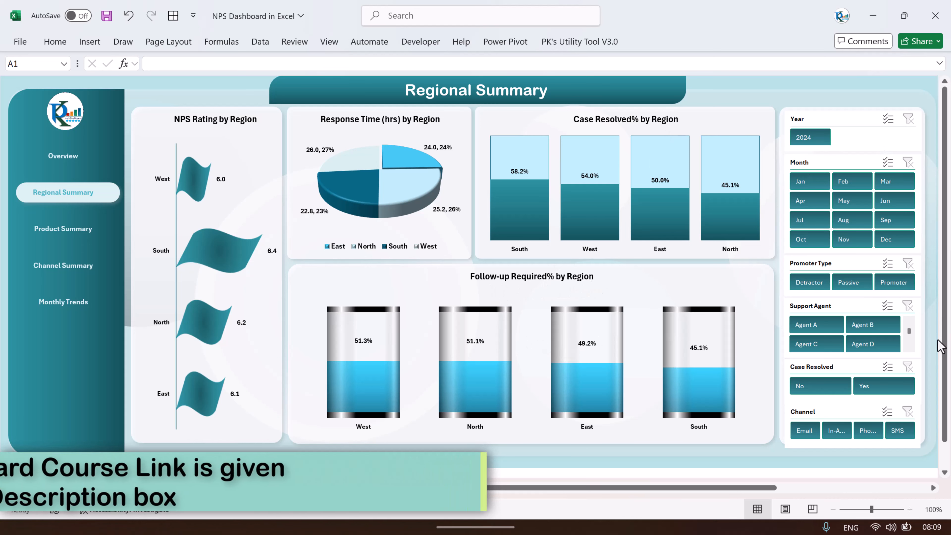
{"action": "left_click", "coordinate": [878, 330]}
{"action": "left_click", "coordinate": [881, 346], "text": "ctrl"}
{"action": "left_click", "coordinate": [880, 346]}
{"action": "left_click", "coordinate": [798, 347]}
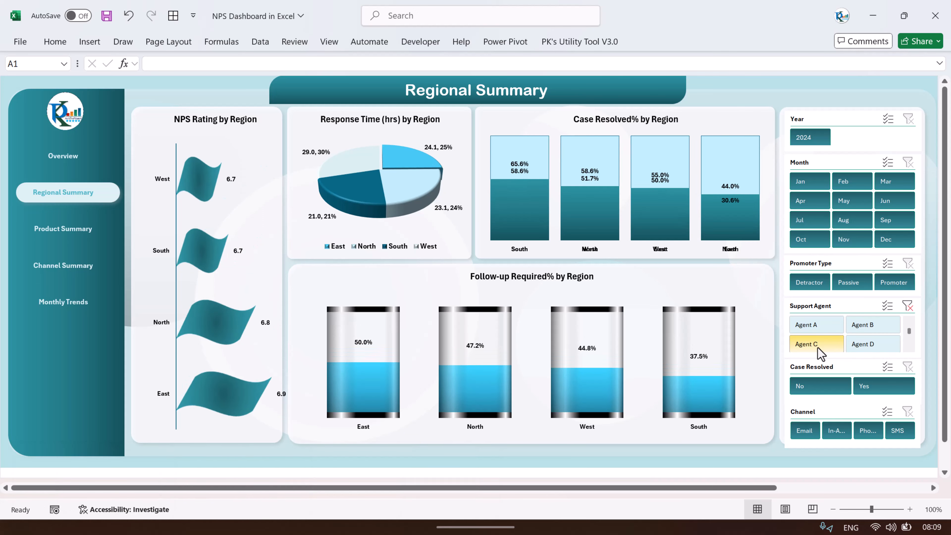
{"action": "left_click", "coordinate": [908, 305]}
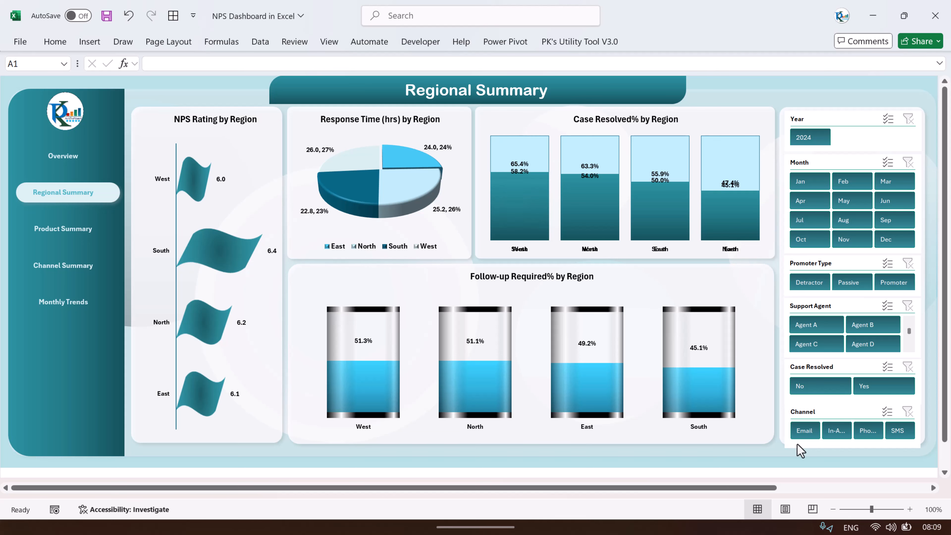
- Filter the Regional Summary by the Email and In-App channels in turn, and clear the Channel filter
{"action": "left_click", "coordinate": [809, 434]}
{"action": "left_click", "coordinate": [837, 431]}
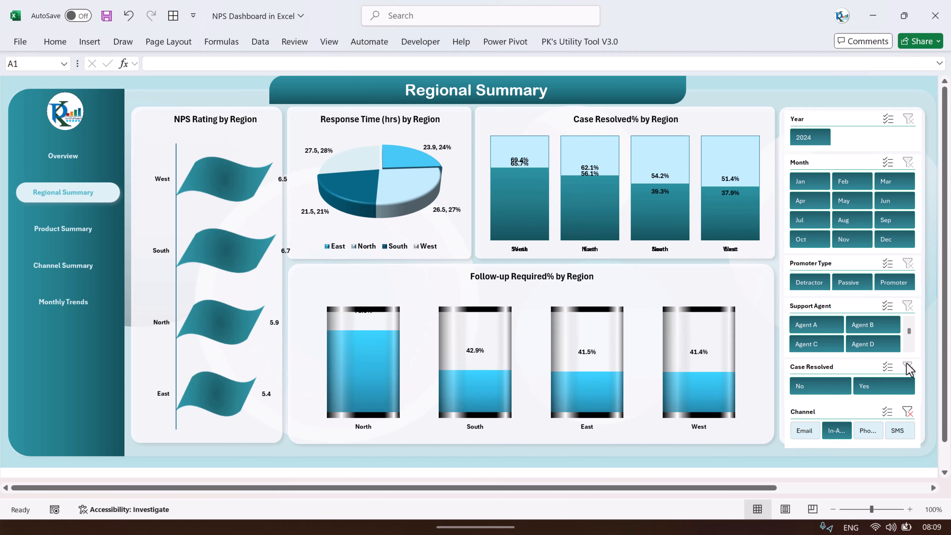
{"action": "left_click", "coordinate": [908, 412]}
- Filter the Regional Summary by May, Jul and Jun one at a time, and clear the Month filter
{"action": "left_click", "coordinate": [852, 204]}
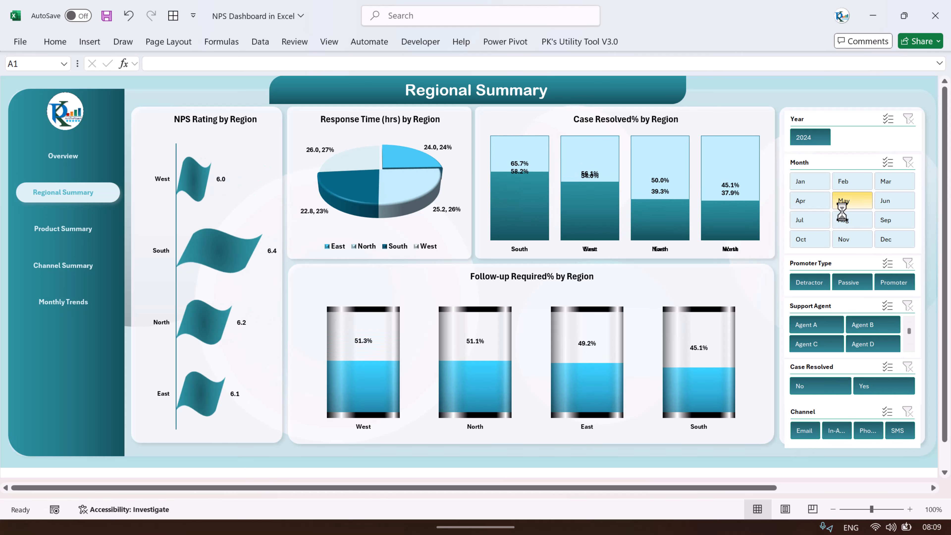
{"action": "left_click", "coordinate": [809, 220]}
{"action": "left_click", "coordinate": [884, 202]}
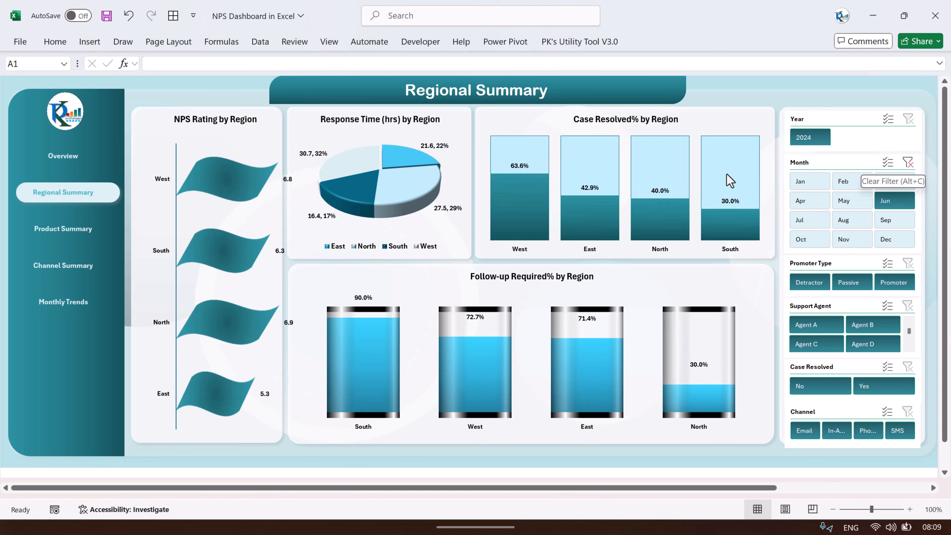
{"action": "left_click", "coordinate": [908, 163]}
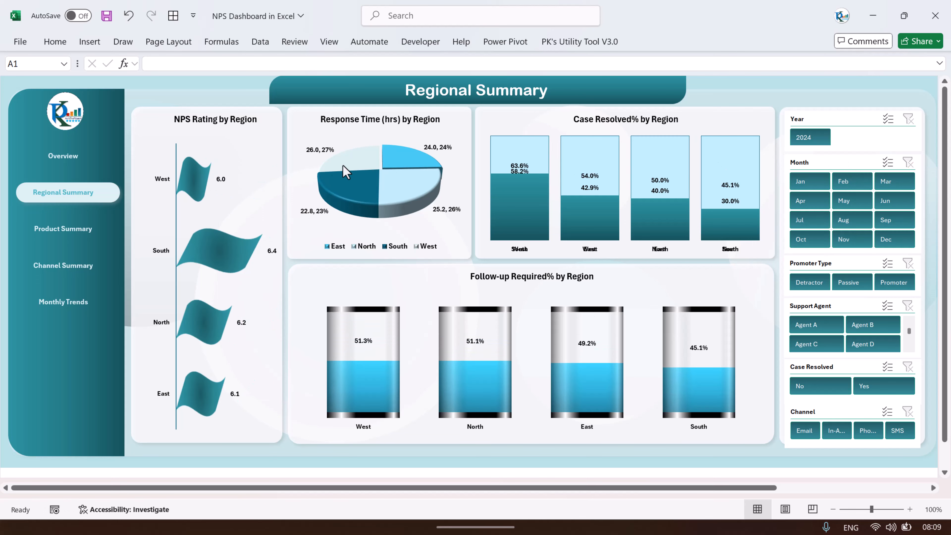
- Open the Product Summary page and check it for Agents A, B and C in turn before clearing the Support Agent filter
{"action": "left_click", "coordinate": [77, 235]}
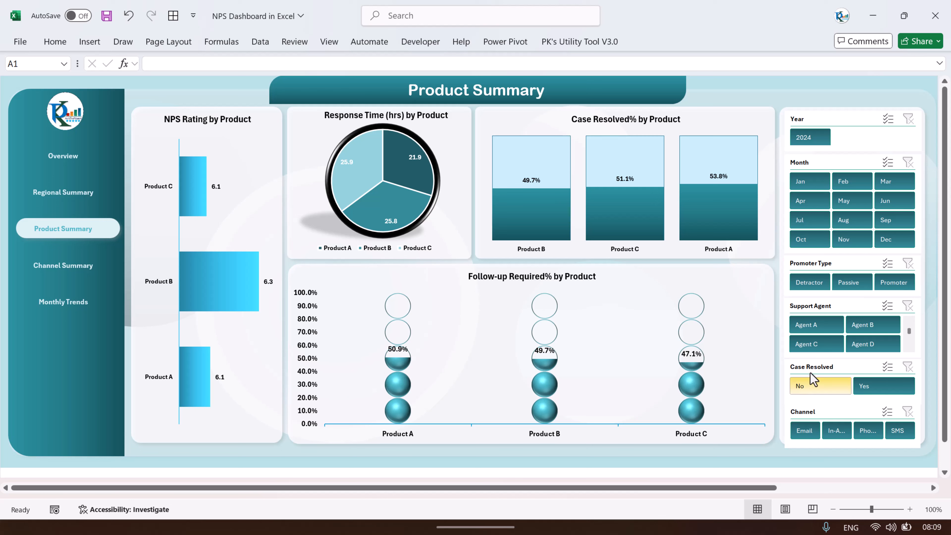
{"action": "left_click", "coordinate": [817, 329]}
{"action": "left_click", "coordinate": [874, 329]}
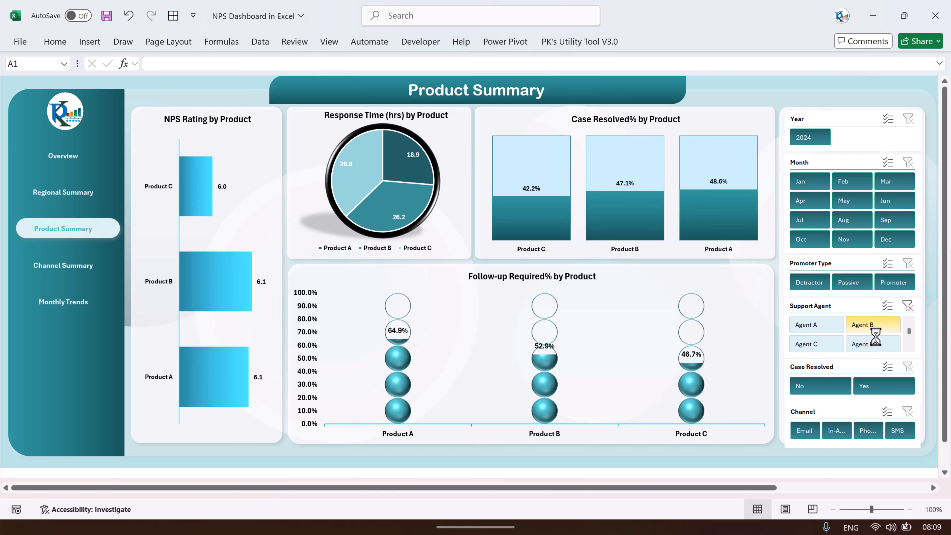
{"action": "left_click", "coordinate": [823, 347]}
{"action": "left_click", "coordinate": [907, 305]}
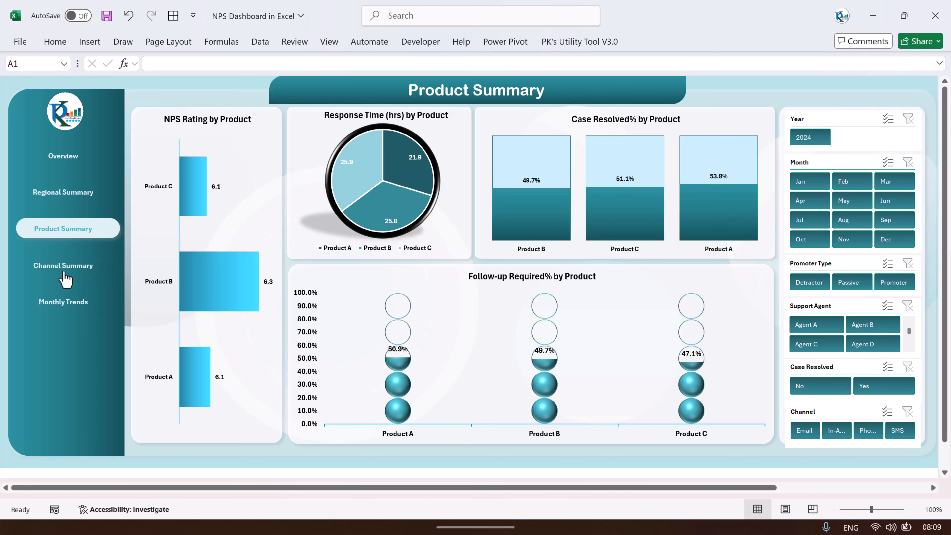
- Open the Channel Summary page and check it for Agents B, C and A in turn before clearing the Support Agent filter
{"action": "left_click", "coordinate": [74, 267]}
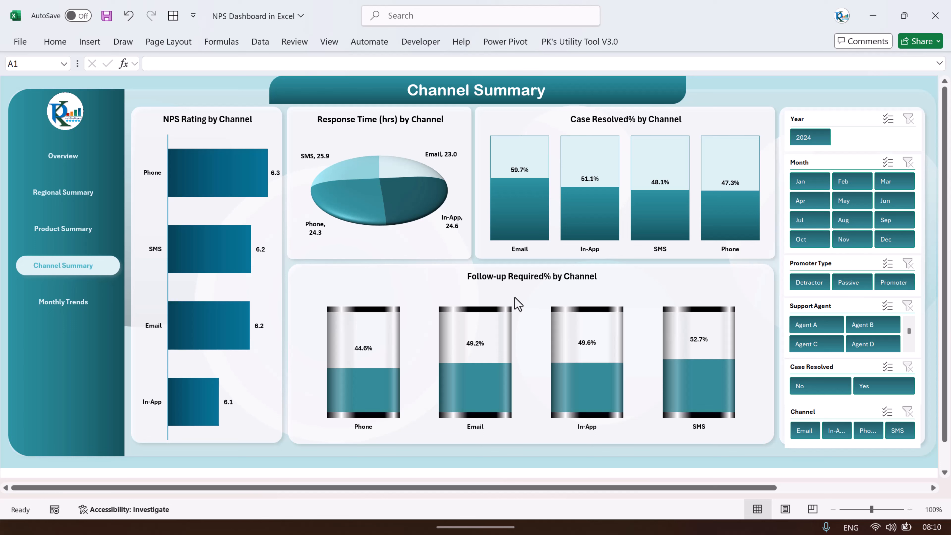
{"action": "left_click", "coordinate": [875, 326]}
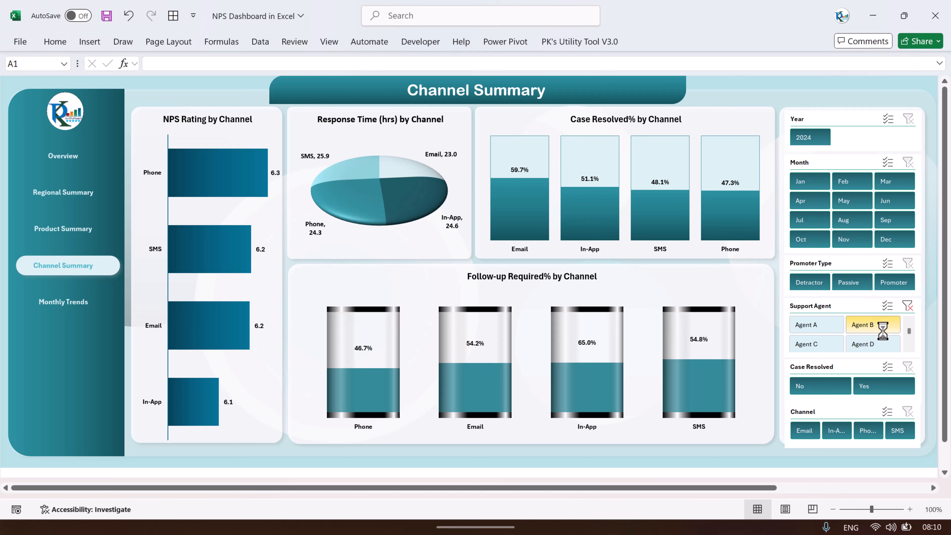
{"action": "left_click", "coordinate": [817, 344]}
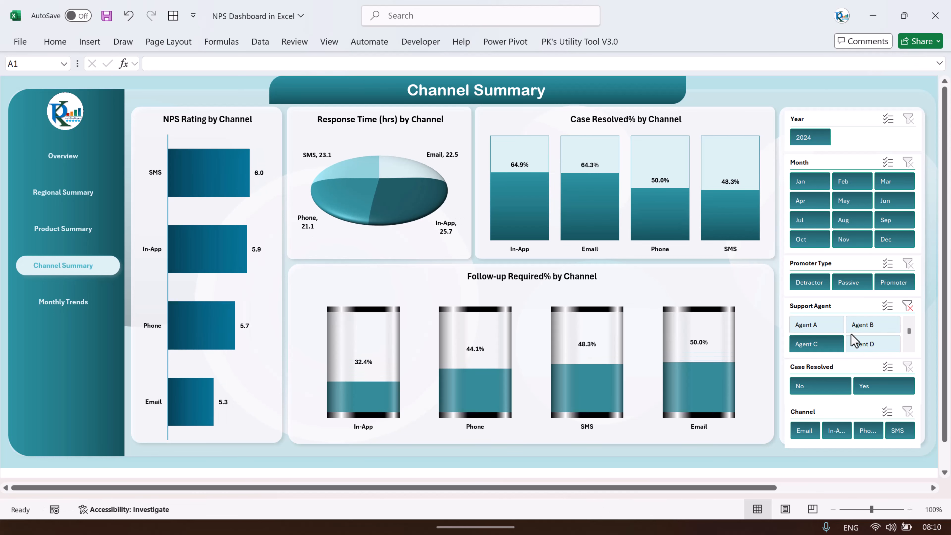
{"action": "left_click", "coordinate": [821, 328]}
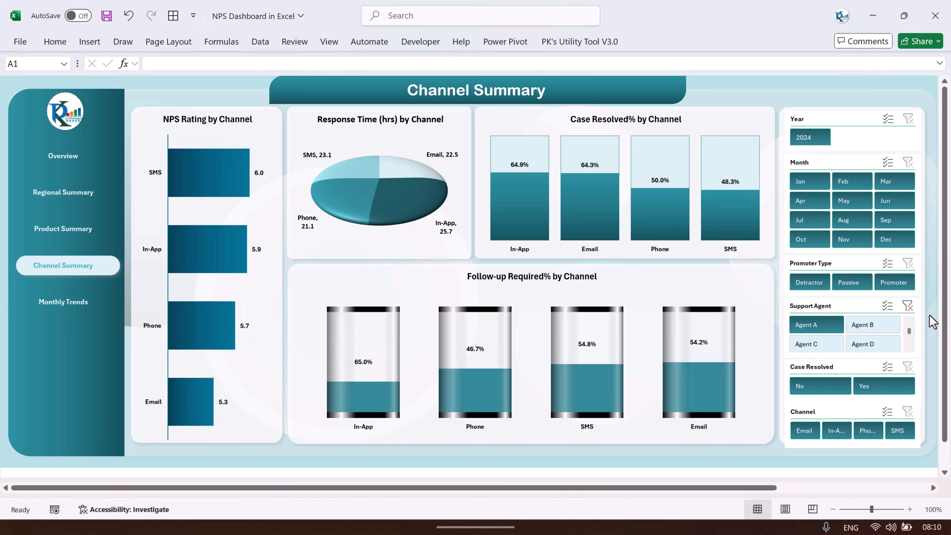
{"action": "left_click", "coordinate": [908, 306]}
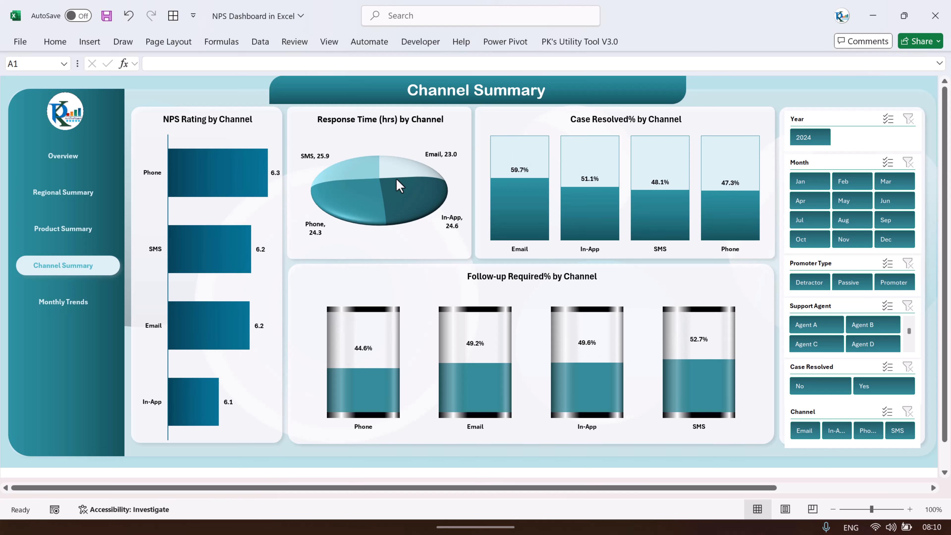
- Open the Monthly Trends page and check it for Agents A, C, B and D in turn before clearing the Support Agent filter
{"action": "left_click", "coordinate": [79, 307]}
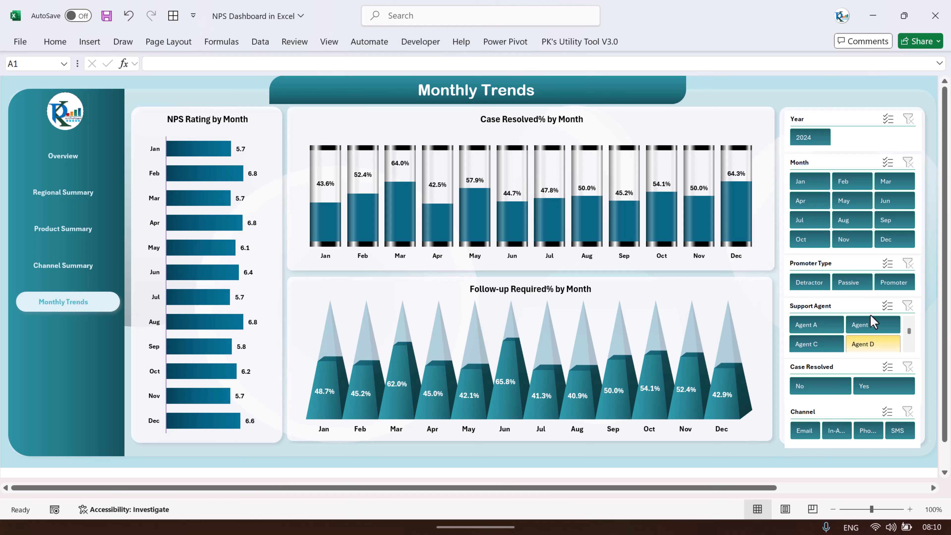
{"action": "left_click", "coordinate": [811, 330]}
{"action": "left_click", "coordinate": [815, 344]}
{"action": "left_click", "coordinate": [878, 330]}
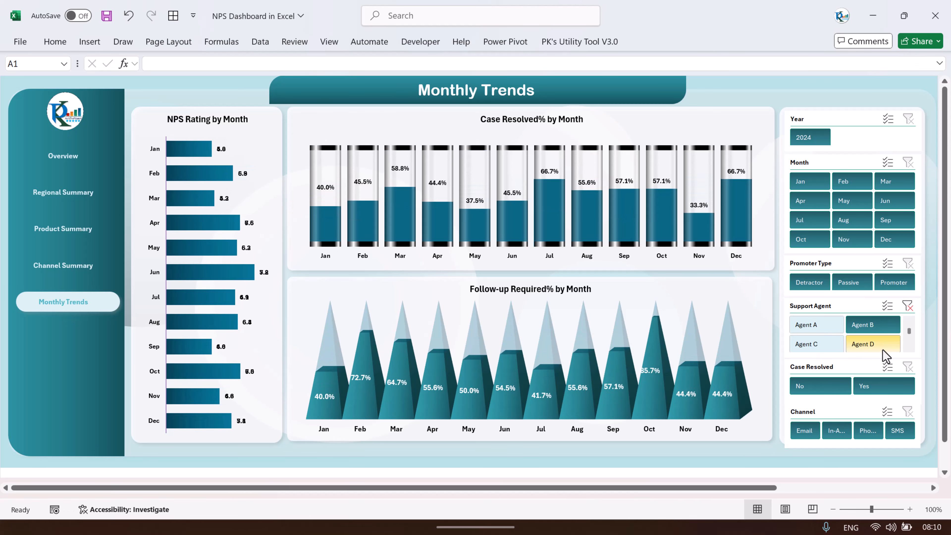
{"action": "left_click", "coordinate": [876, 345]}
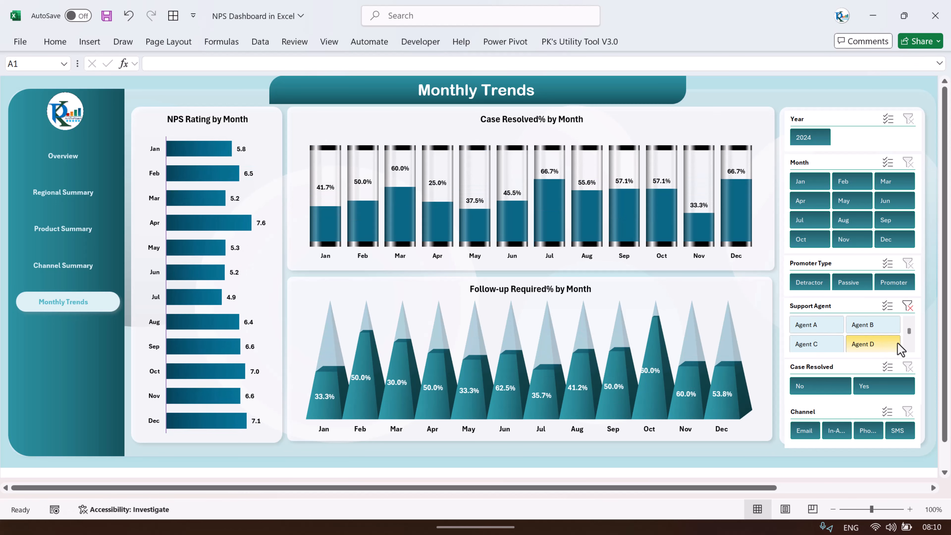
{"action": "left_click", "coordinate": [908, 306]}
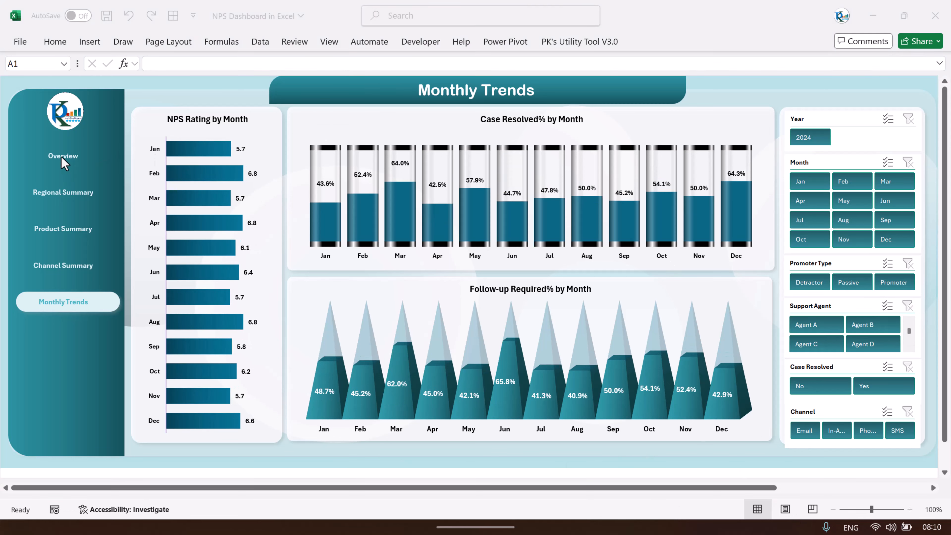
- Return to the Overview page and enable Show sheet tabs in the workbook's advanced display options
{"action": "left_click", "coordinate": [61, 156]}
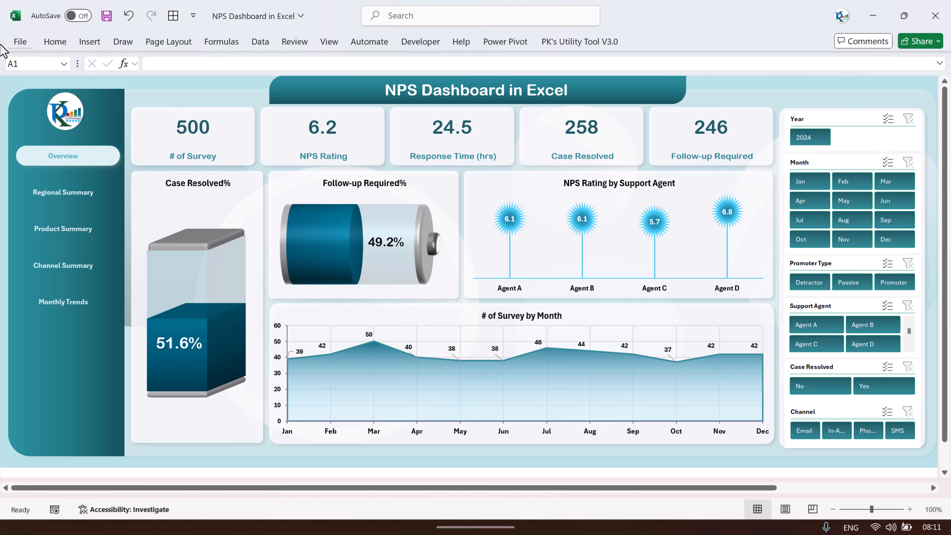
{"action": "left_click", "coordinate": [22, 42]}
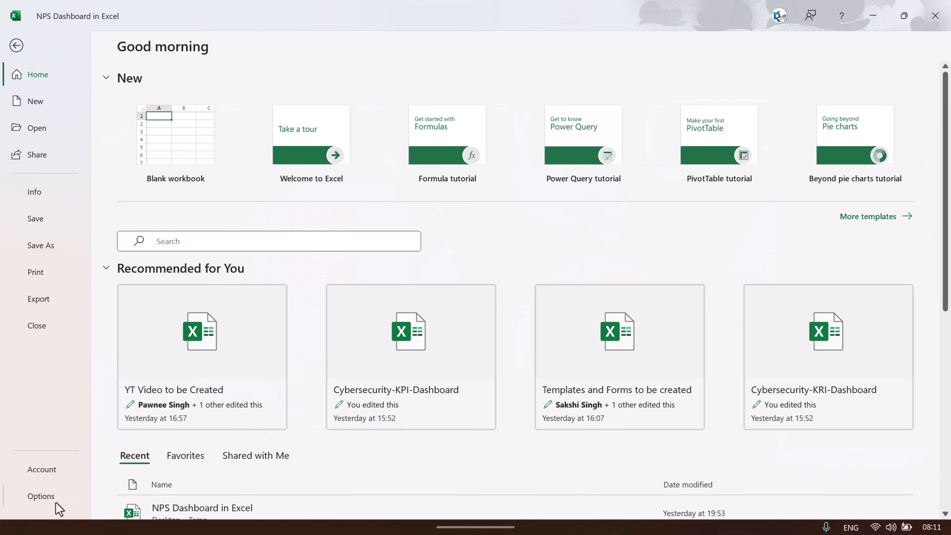
{"action": "left_click", "coordinate": [52, 499]}
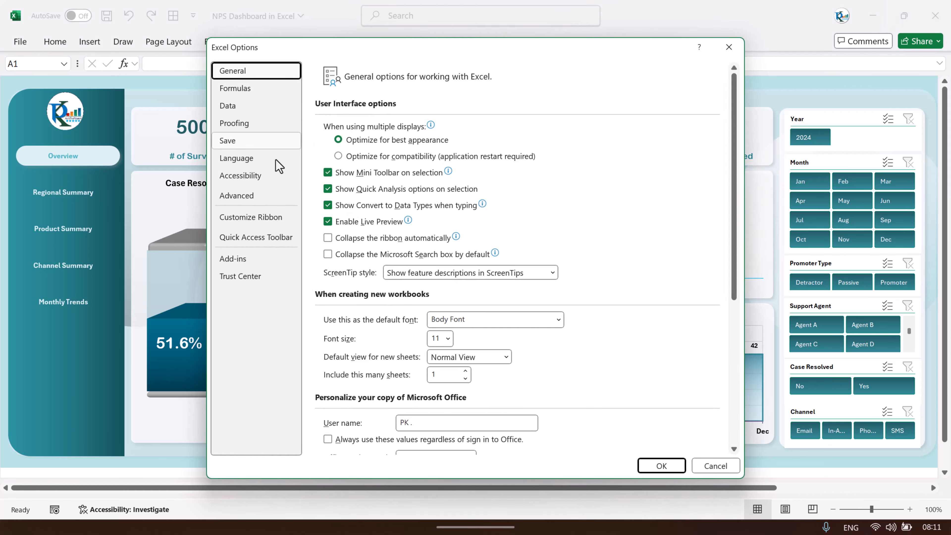
{"action": "left_click", "coordinate": [247, 202]}
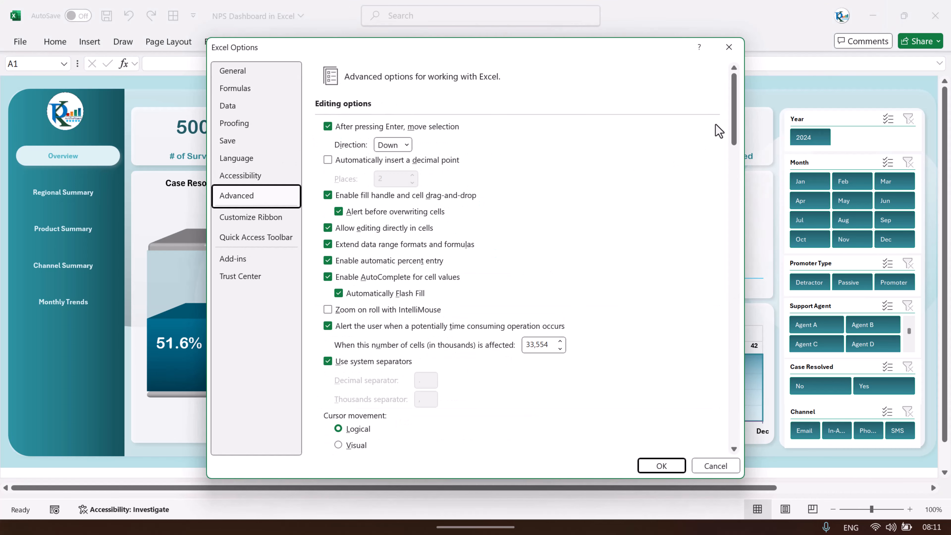
{"action": "left_click_drag", "start_coordinate": [734, 100], "coordinate": [737, 289]}
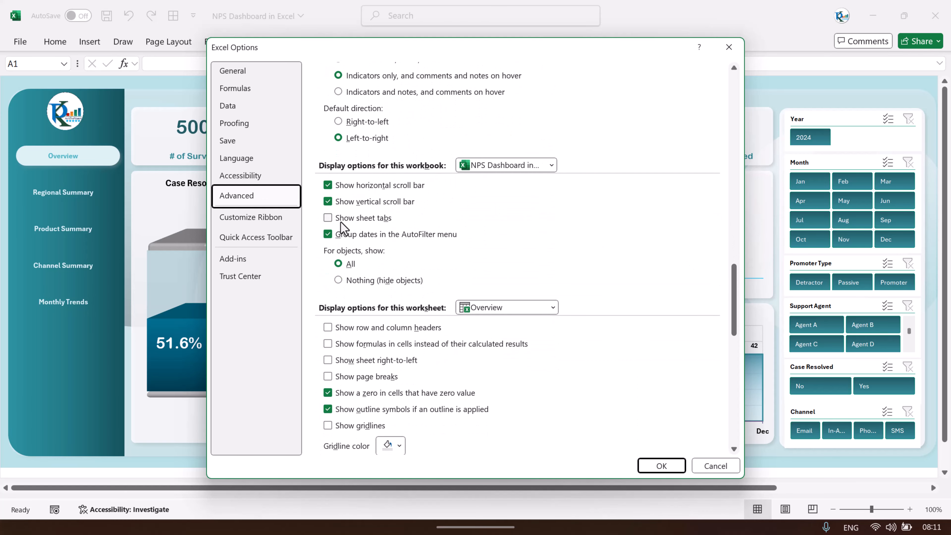
{"action": "left_click", "coordinate": [334, 219]}
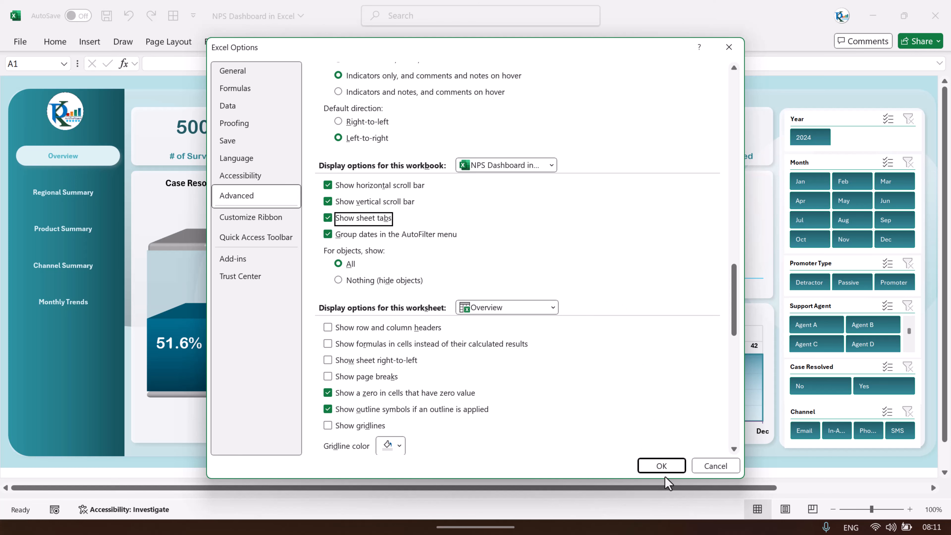
{"action": "left_click", "coordinate": [662, 466]}
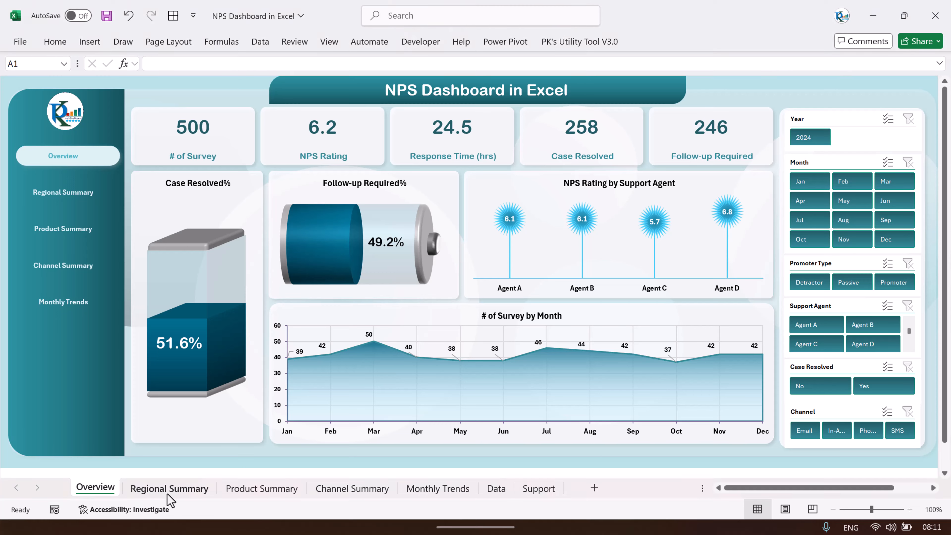
- Look through the Regional Summary, Product Summary, Channel Summary and Monthly Trends sheets using the workbook's sheet navigation, revisiting Overview partway
{"action": "left_click", "coordinate": [205, 496]}
{"action": "left_click", "coordinate": [296, 496]}
{"action": "left_click", "coordinate": [352, 489]}
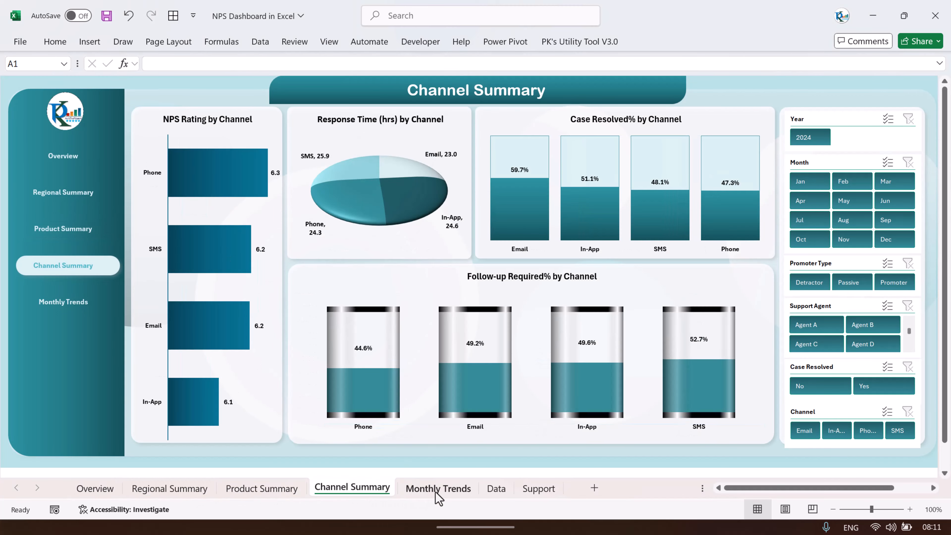
{"action": "left_click", "coordinate": [113, 491]}
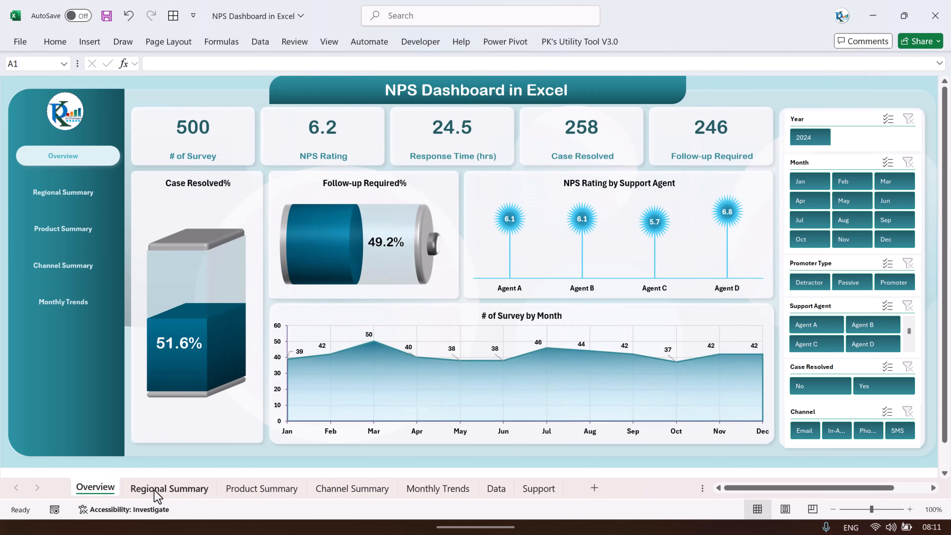
{"action": "left_click", "coordinate": [155, 494]}
{"action": "left_click", "coordinate": [251, 491]}
{"action": "left_click", "coordinate": [353, 490]}
{"action": "left_click", "coordinate": [435, 490]}
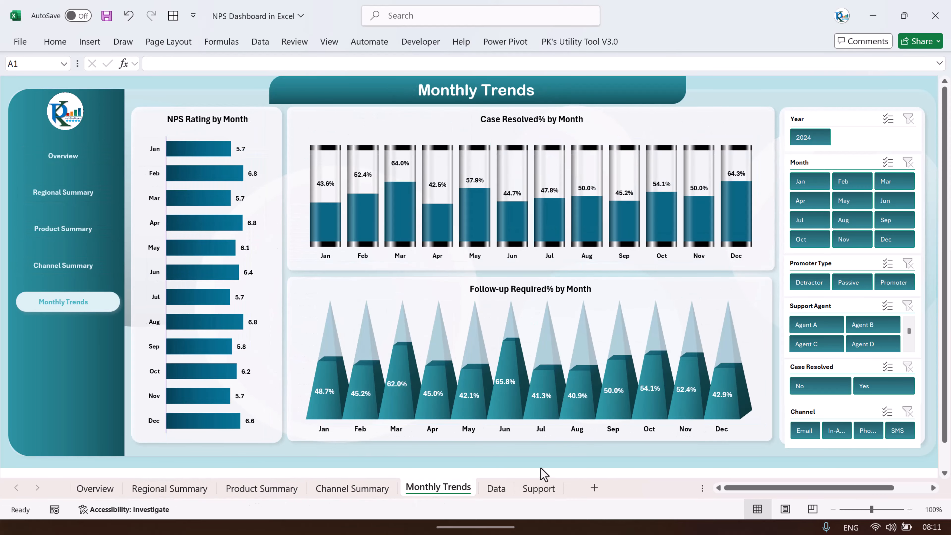
- Open the Data sheet and examine the survey table, starting from its S.No header cell
{"action": "left_click", "coordinate": [496, 490]}
{"action": "left_click", "coordinate": [396, 178]}
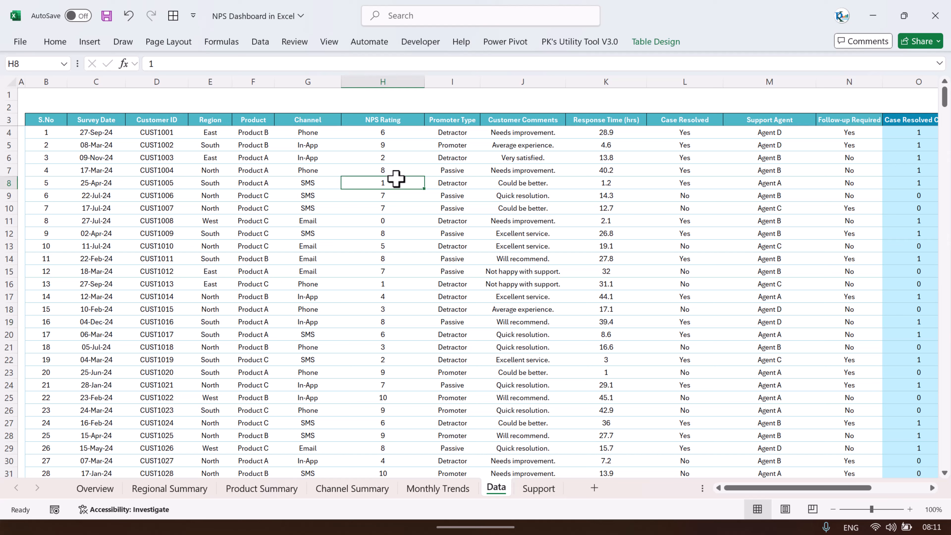
{"action": "key", "text": "ctrl+Up"}
{"action": "key", "text": "ctrl+Left"}
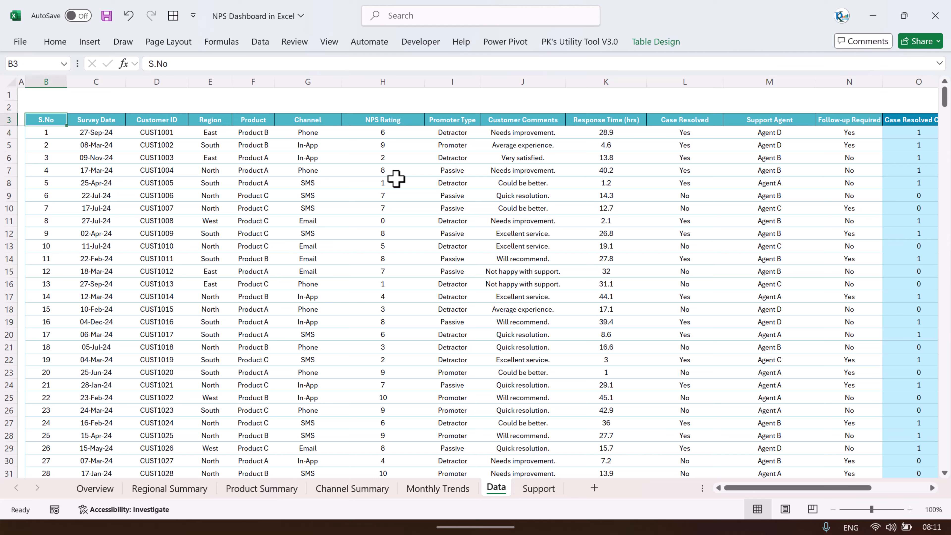
{"action": "key", "text": "Down"}
{"action": "left_click", "coordinate": [539, 141]}
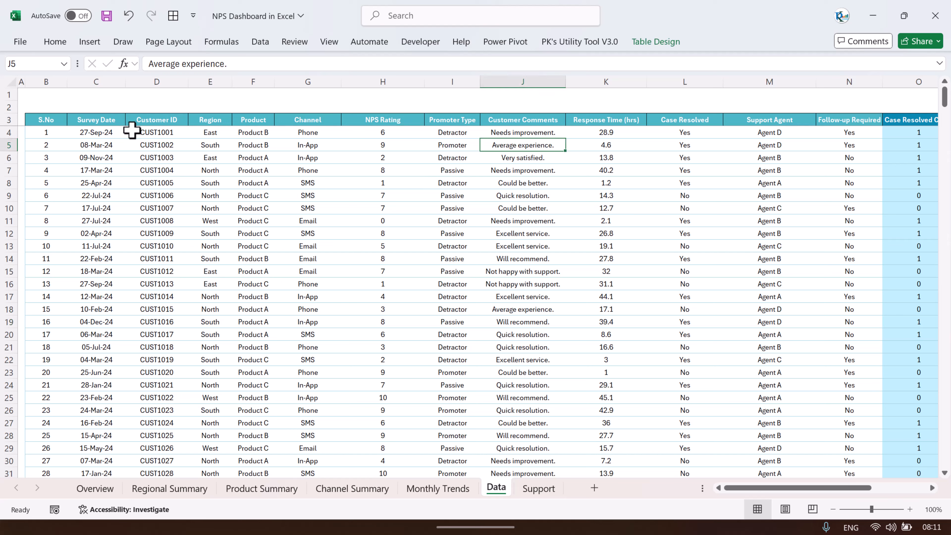
- Highlight the first rows of the S.No, Survey Date, Customer ID and Region columns in turn to review them
{"action": "left_click_drag", "start_coordinate": [46, 138], "coordinate": [42, 286]}
{"action": "left_click_drag", "start_coordinate": [109, 136], "coordinate": [89, 260]}
{"action": "left_click_drag", "start_coordinate": [169, 133], "coordinate": [161, 230]}
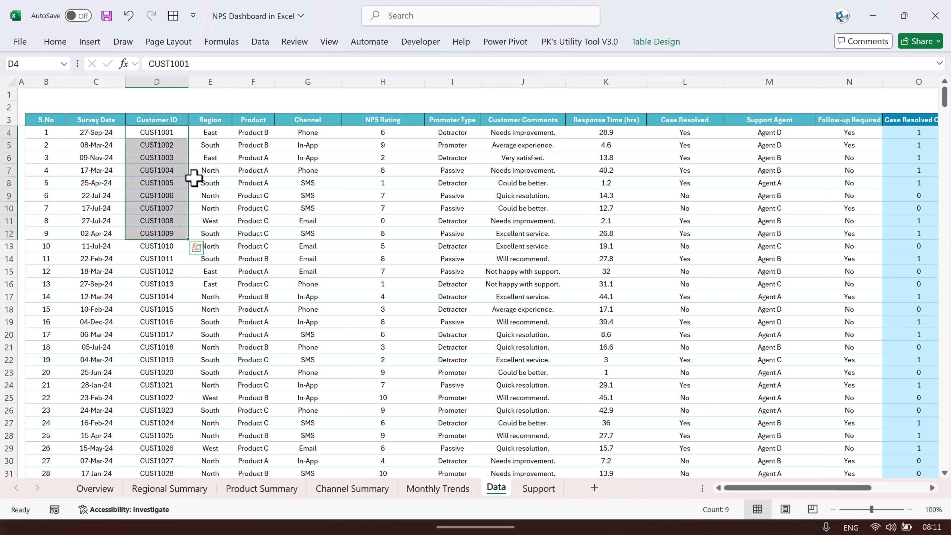
{"action": "left_click", "coordinate": [221, 131]}
{"action": "left_click_drag", "start_coordinate": [221, 131], "coordinate": [211, 223]}
- Highlight the first rows of each column from Product through Response Time (hrs) in turn to review them
{"action": "left_click_drag", "start_coordinate": [257, 136], "coordinate": [260, 221]}
{"action": "left_click_drag", "start_coordinate": [311, 134], "coordinate": [324, 225]}
{"action": "left_click_drag", "start_coordinate": [394, 135], "coordinate": [401, 200]}
{"action": "left_click_drag", "start_coordinate": [468, 134], "coordinate": [466, 171]}
{"action": "left_click_drag", "start_coordinate": [521, 133], "coordinate": [530, 184]}
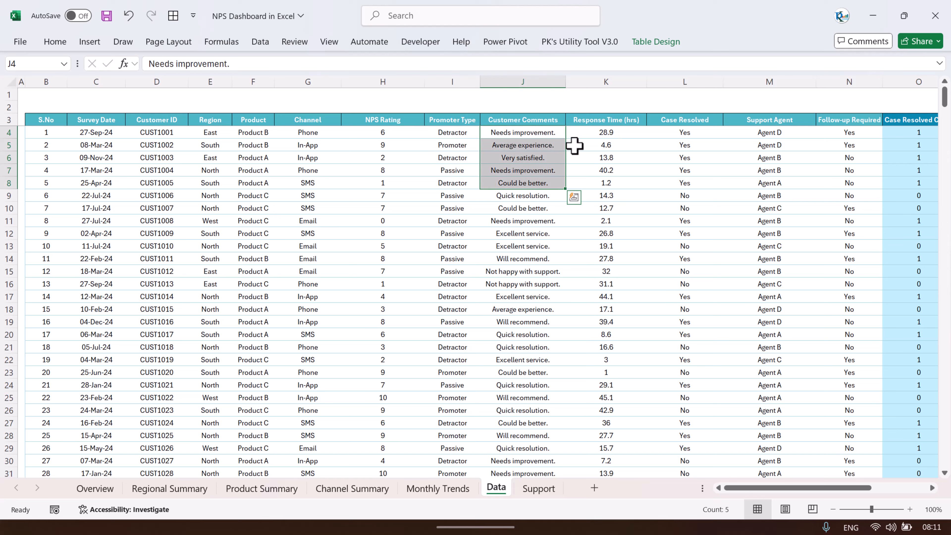
{"action": "left_click_drag", "start_coordinate": [614, 132], "coordinate": [621, 221]}
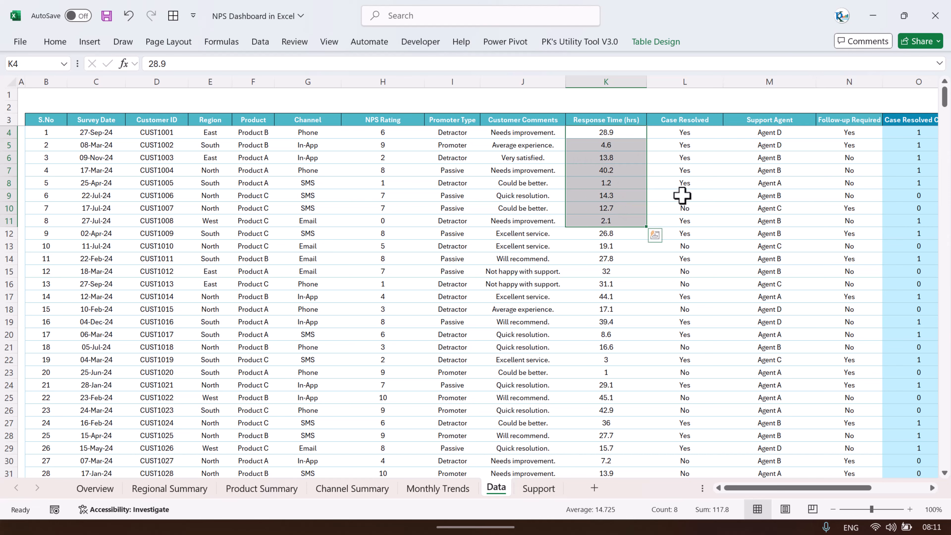
- Highlight the first rows of the Case Resolved, Support Agent and Follow-up Required columns in turn to review them
{"action": "left_click_drag", "start_coordinate": [770, 488], "coordinate": [814, 488]}
{"action": "left_click_drag", "start_coordinate": [446, 131], "coordinate": [449, 215]}
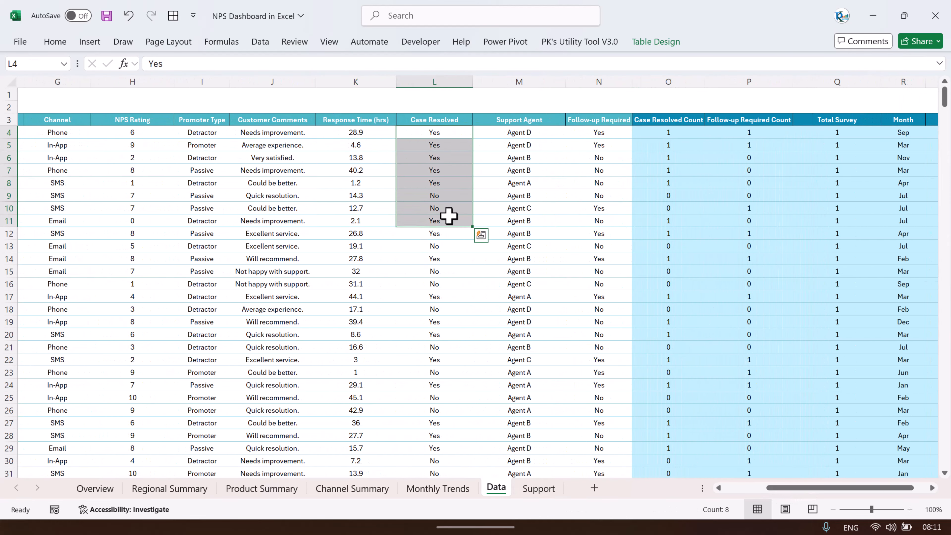
{"action": "left_click_drag", "start_coordinate": [524, 132], "coordinate": [541, 207]}
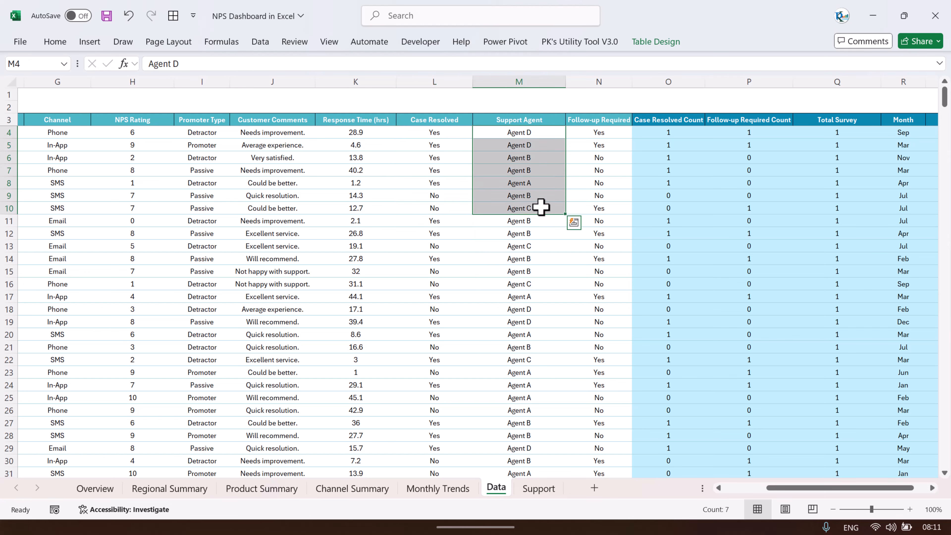
{"action": "left_click_drag", "start_coordinate": [607, 132], "coordinate": [609, 197]}
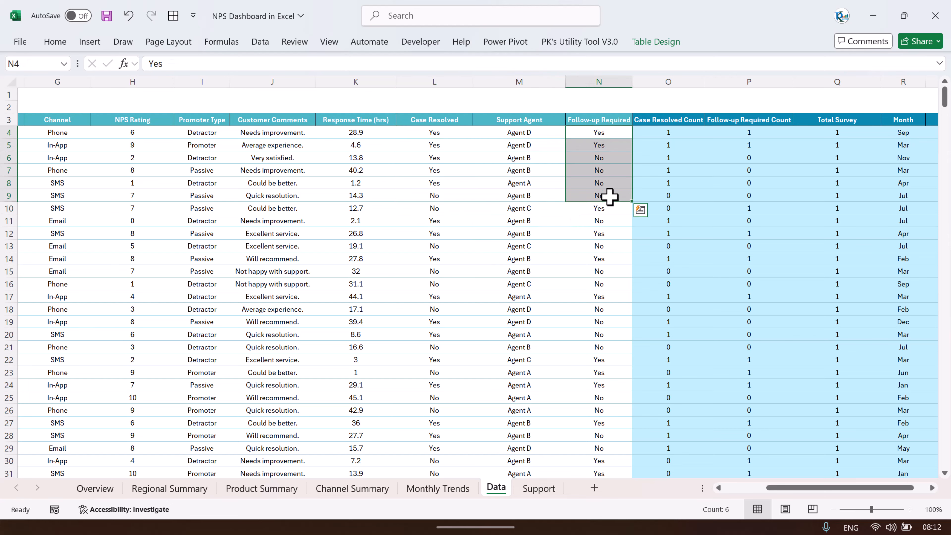
- Inspect the Case Resolved Count formula in O4, including its IF arguments, and leave it without changes
{"action": "left_click_drag", "start_coordinate": [825, 488], "coordinate": [868, 487]}
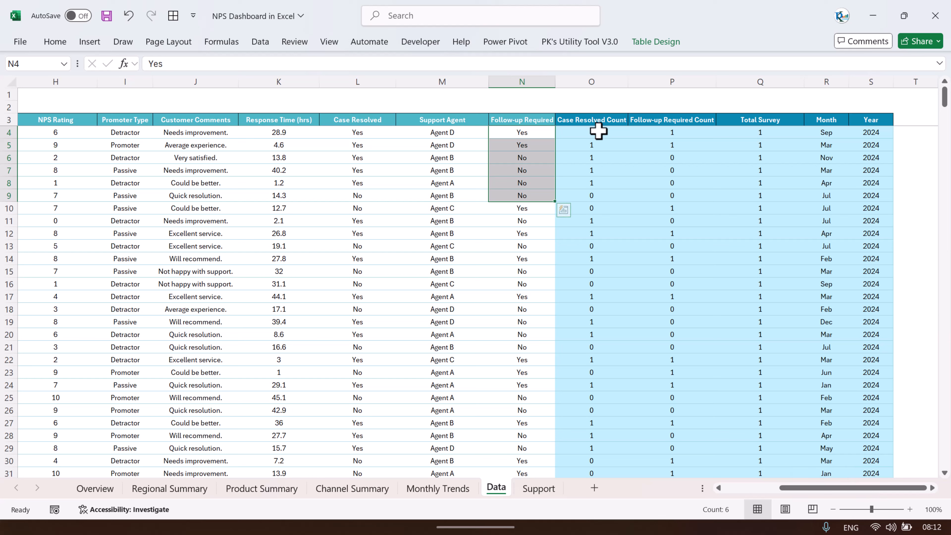
{"action": "left_click", "coordinate": [609, 122]}
{"action": "left_click", "coordinate": [603, 134]}
{"action": "left_click_drag", "start_coordinate": [603, 135], "coordinate": [607, 197]}
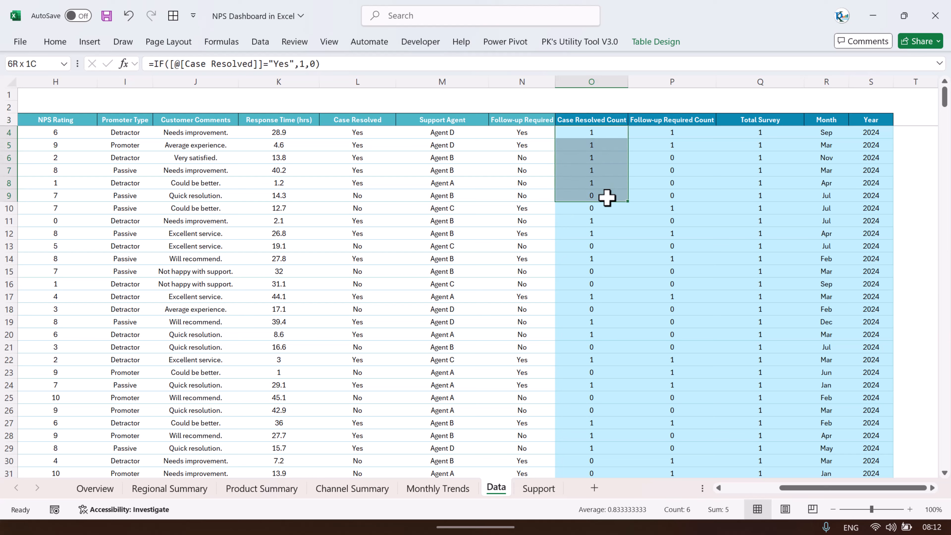
{"action": "left_click", "coordinate": [596, 133]}
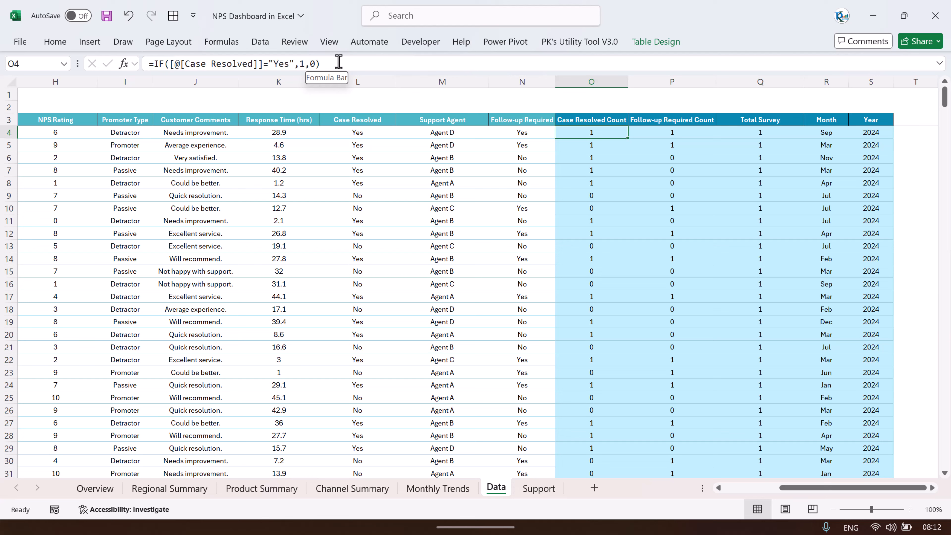
{"action": "left_click", "coordinate": [365, 65]}
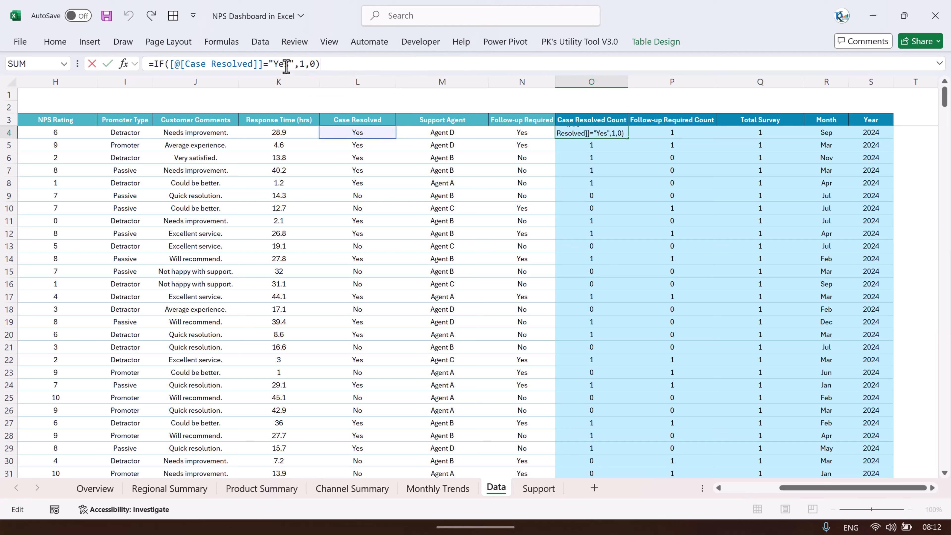
{"action": "left_click", "coordinate": [302, 63]}
{"action": "left_click", "coordinate": [312, 63]}
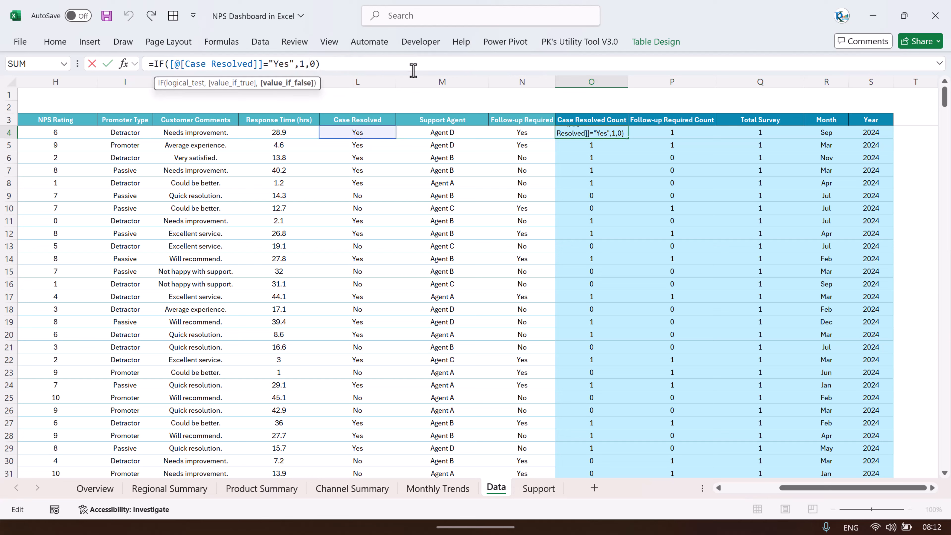
{"action": "key", "text": "Escape"}
- Inspect the Follow-up Required Count formula in P4 and the Total Survey formula in Q4 without changing them
{"action": "left_click", "coordinate": [704, 131]}
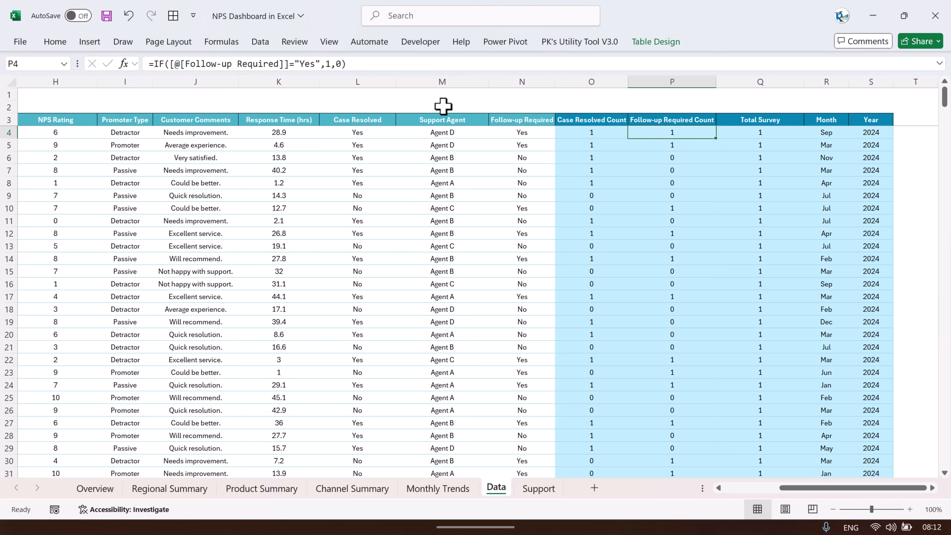
{"action": "left_click", "coordinate": [362, 64]}
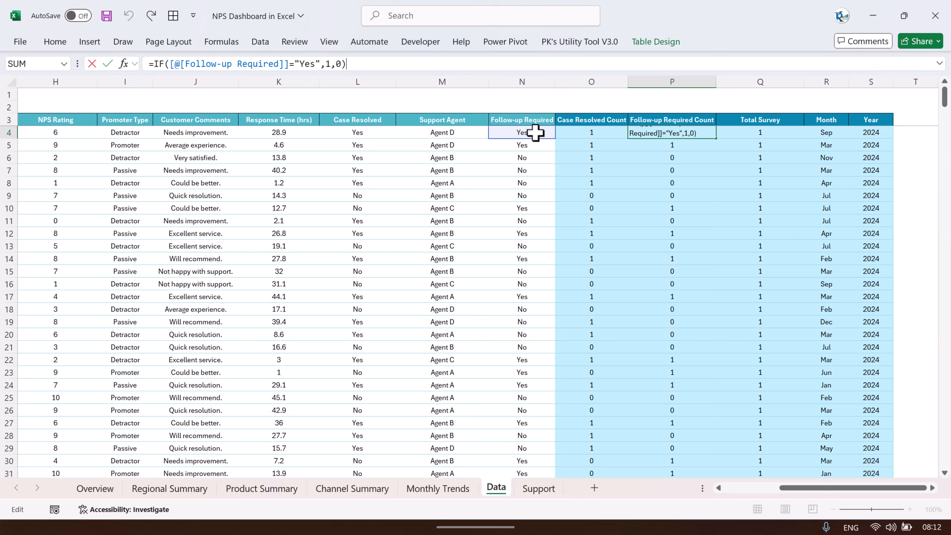
{"action": "key", "text": "Escape"}
{"action": "left_click", "coordinate": [771, 133]}
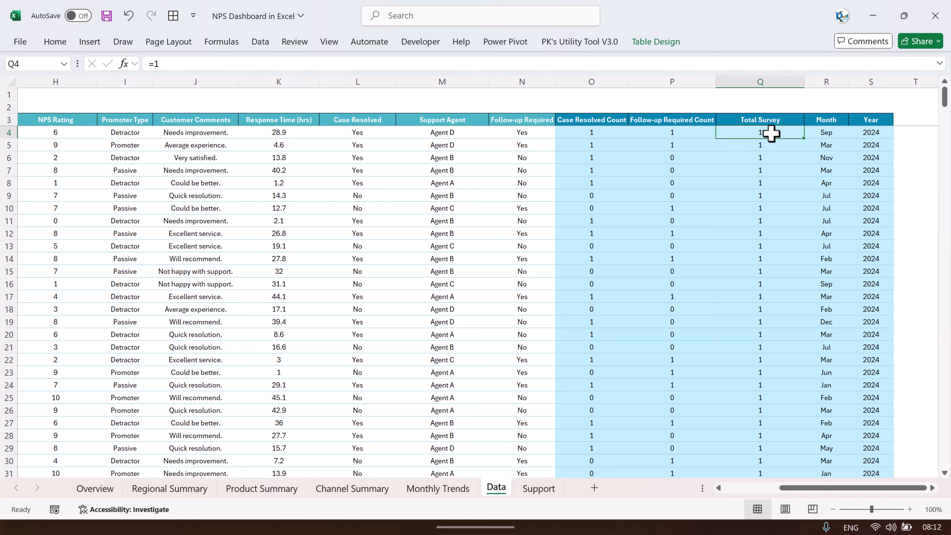
{"action": "left_click", "coordinate": [232, 64]}
{"action": "key", "text": "Escape"}
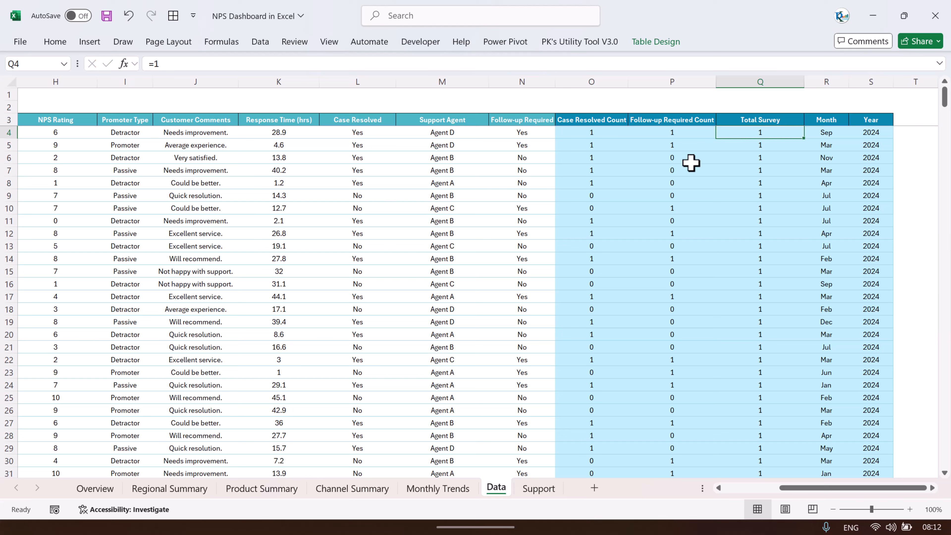
- Inspect the Month formula in R4 along with its Survey Date reference, and the Year formula in S4
{"action": "left_click", "coordinate": [832, 134]}
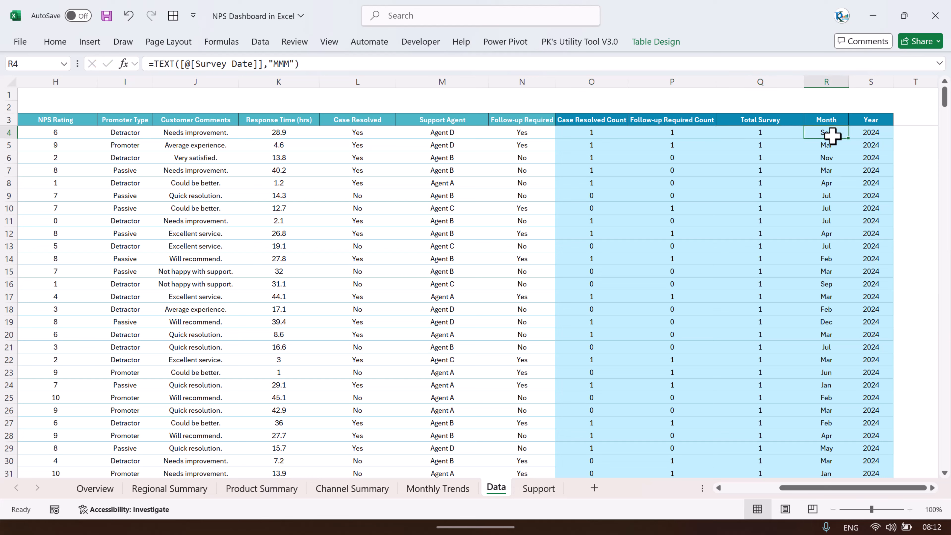
{"action": "left_click", "coordinate": [335, 64]}
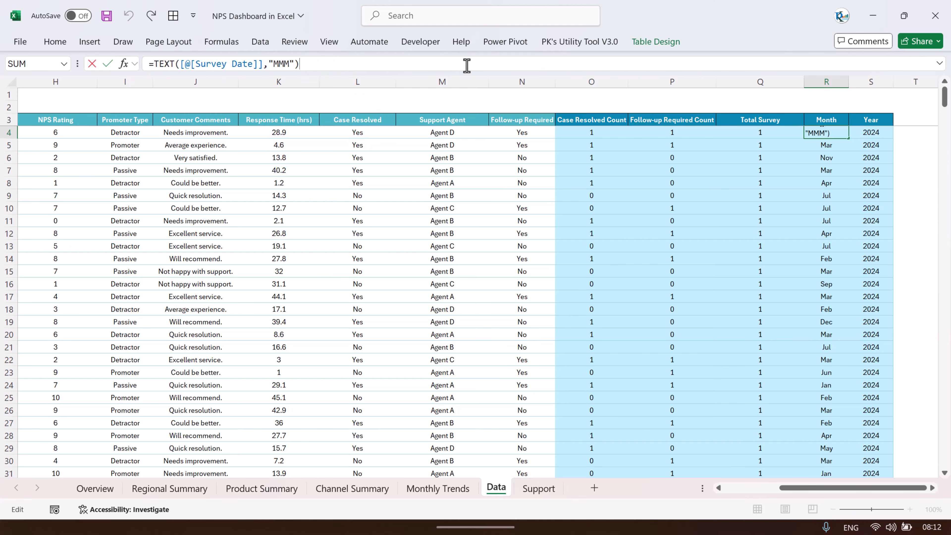
{"action": "left_click_drag", "start_coordinate": [845, 488], "coordinate": [791, 491]}
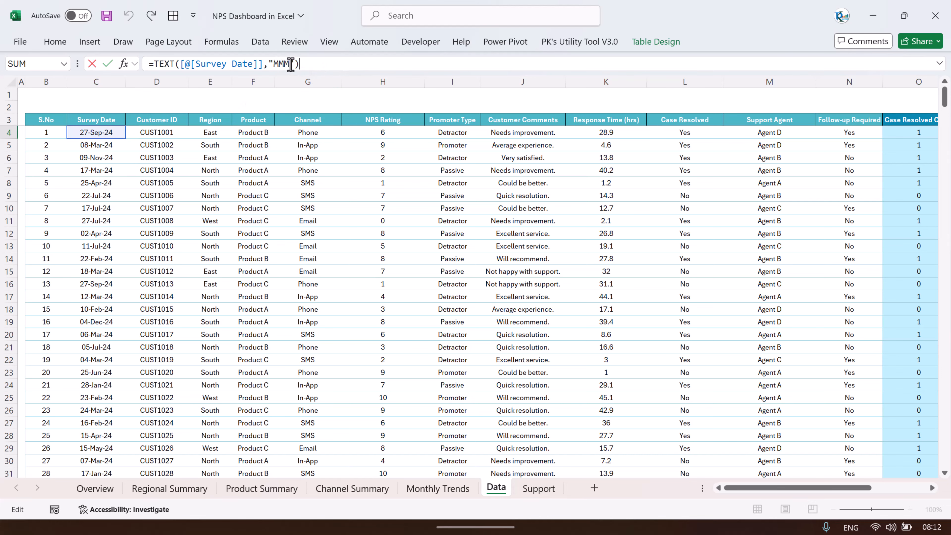
{"action": "key", "text": "ctrl+Return"}
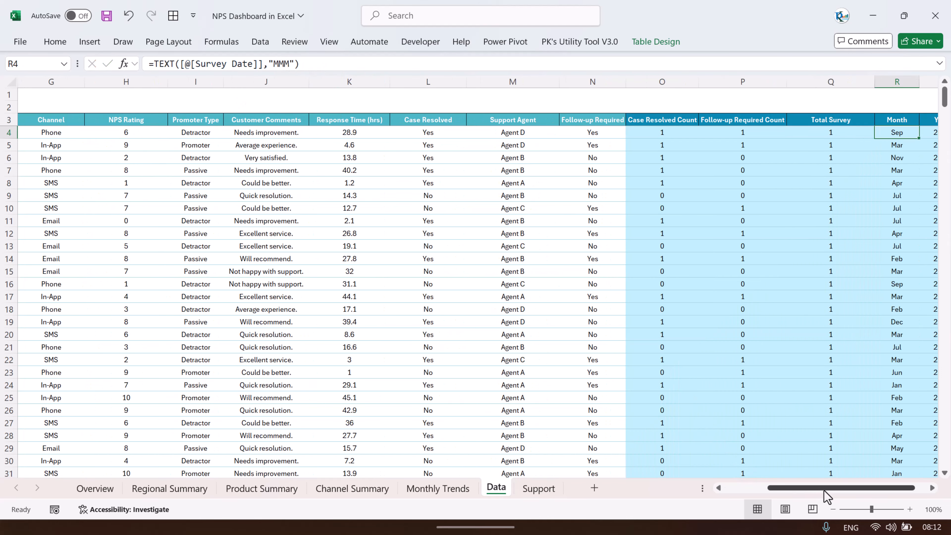
{"action": "left_click_drag", "start_coordinate": [826, 493], "coordinate": [870, 457]}
{"action": "left_click", "coordinate": [870, 129]}
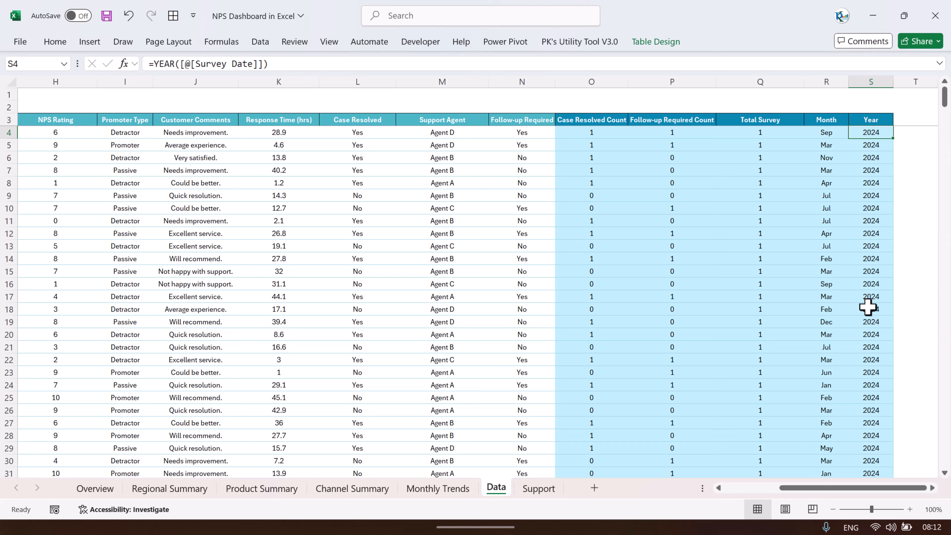
- Open the Support sheet and examine the Overview section's pivot tables from # of Survey through Follow-up Required
{"action": "left_click", "coordinate": [540, 489]}
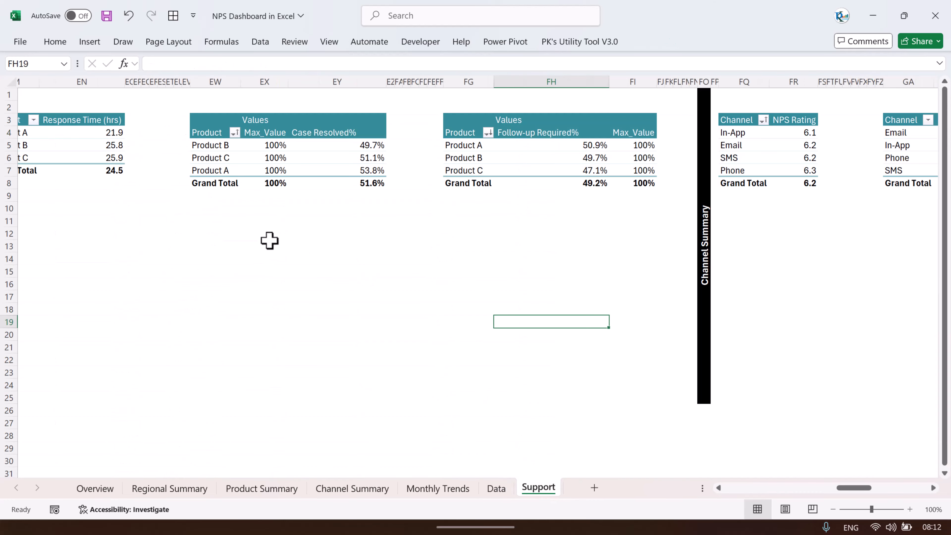
{"action": "left_click", "coordinate": [269, 241]}
{"action": "left_click_drag", "start_coordinate": [853, 487], "coordinate": [718, 491]}
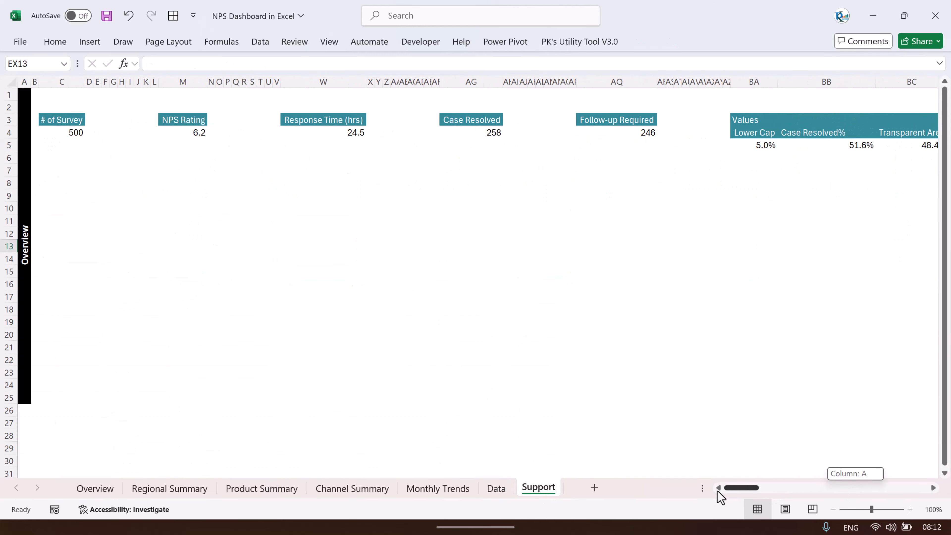
{"action": "left_click", "coordinate": [26, 192]}
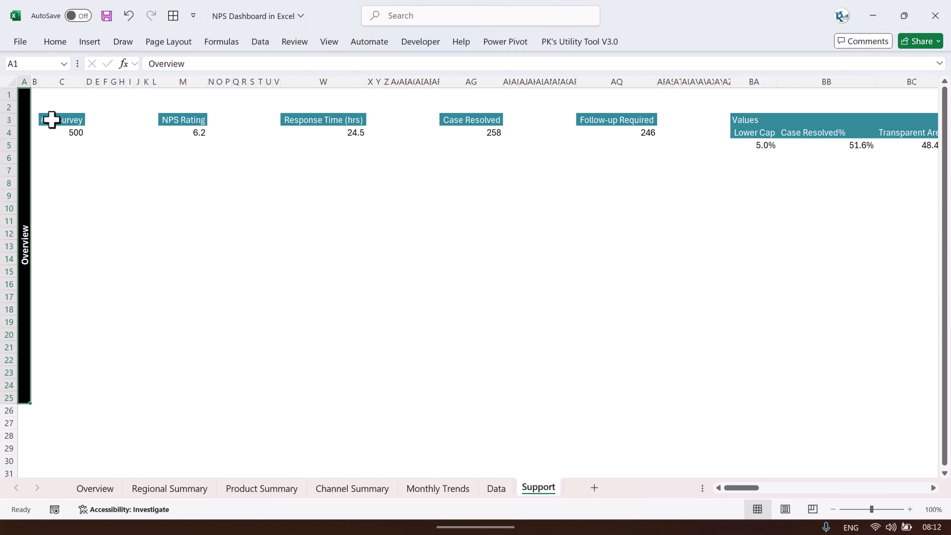
{"action": "left_click_drag", "start_coordinate": [49, 119], "coordinate": [793, 124]}
{"action": "left_click", "coordinate": [395, 233]}
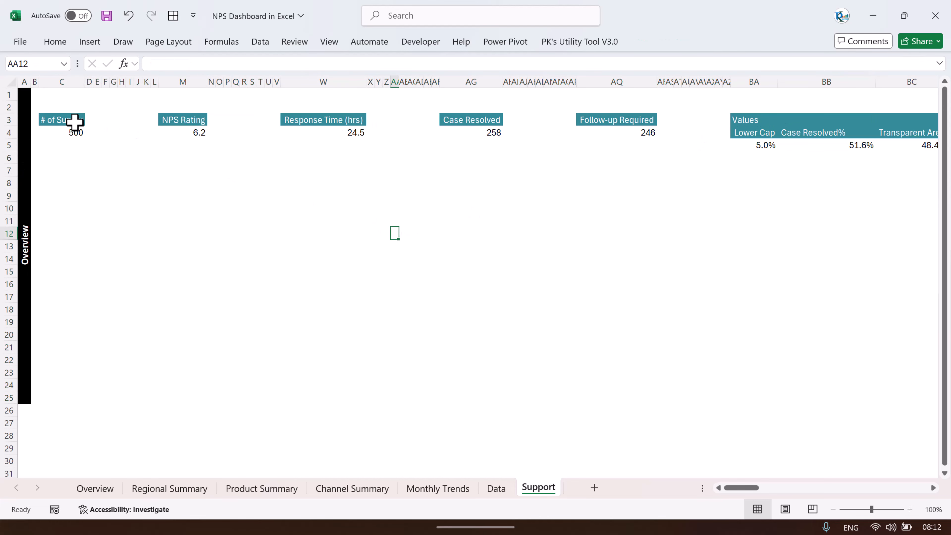
{"action": "left_click_drag", "start_coordinate": [75, 123], "coordinate": [643, 137]}
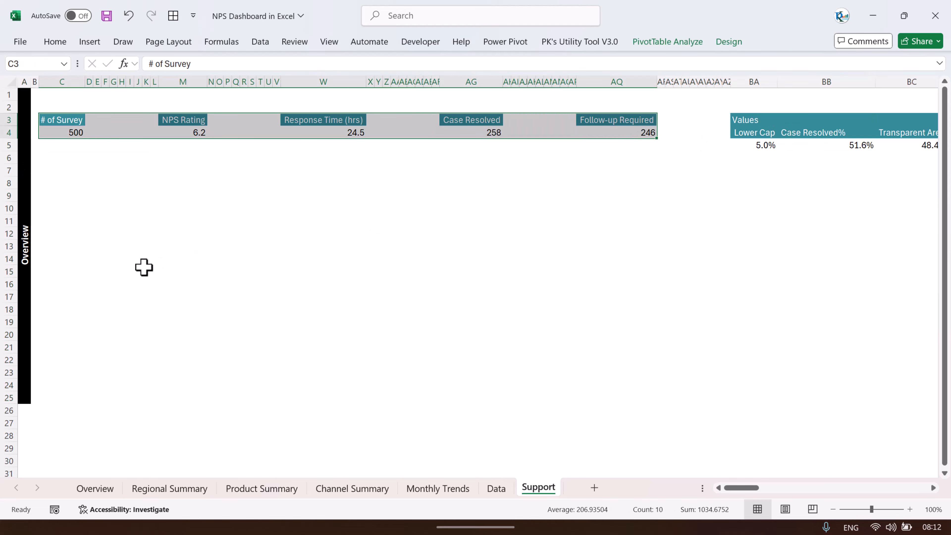
{"action": "left_click", "coordinate": [25, 254]}
{"action": "left_click", "coordinate": [764, 232]}
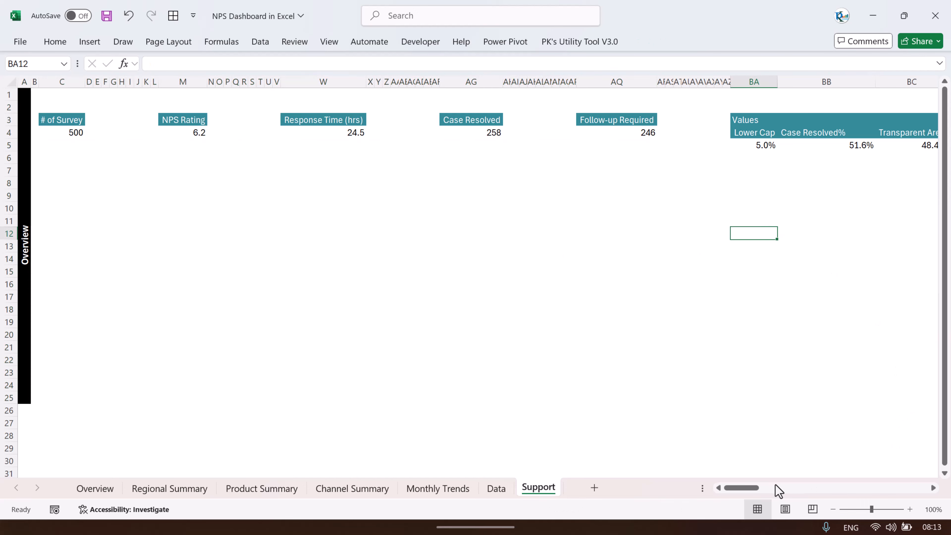
- Examine the Case Resolved% and Follow-up Required% pivot tables on the Support sheet, and return to the Overview sheet
{"action": "left_click_drag", "start_coordinate": [743, 487], "coordinate": [770, 488]}
{"action": "left_click", "coordinate": [341, 145]}
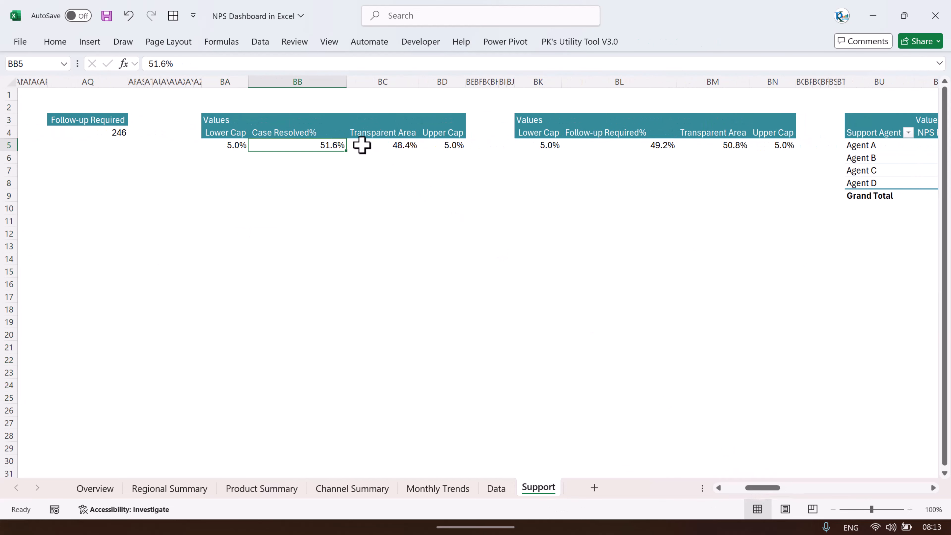
{"action": "left_click_drag", "start_coordinate": [362, 145], "coordinate": [798, 146]}
{"action": "left_click_drag", "start_coordinate": [764, 488], "coordinate": [772, 489]}
{"action": "left_click", "coordinate": [432, 209]}
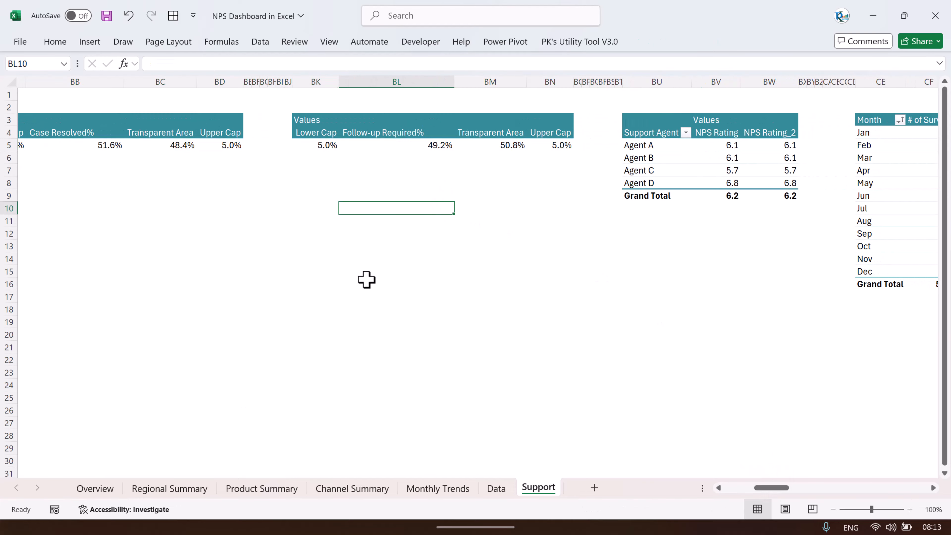
{"action": "left_click", "coordinate": [105, 488]}
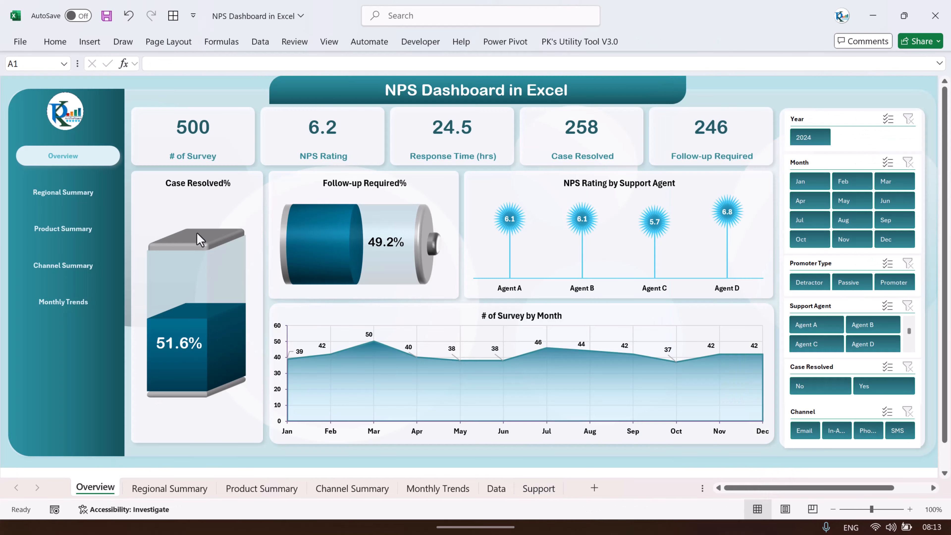
- Open the Support sheet and examine the Regional Summary section's pivot tables, from NPS Rating through Follow-up Required%
{"action": "left_click", "coordinate": [538, 489]}
{"action": "left_click_drag", "start_coordinate": [777, 489], "coordinate": [805, 502]}
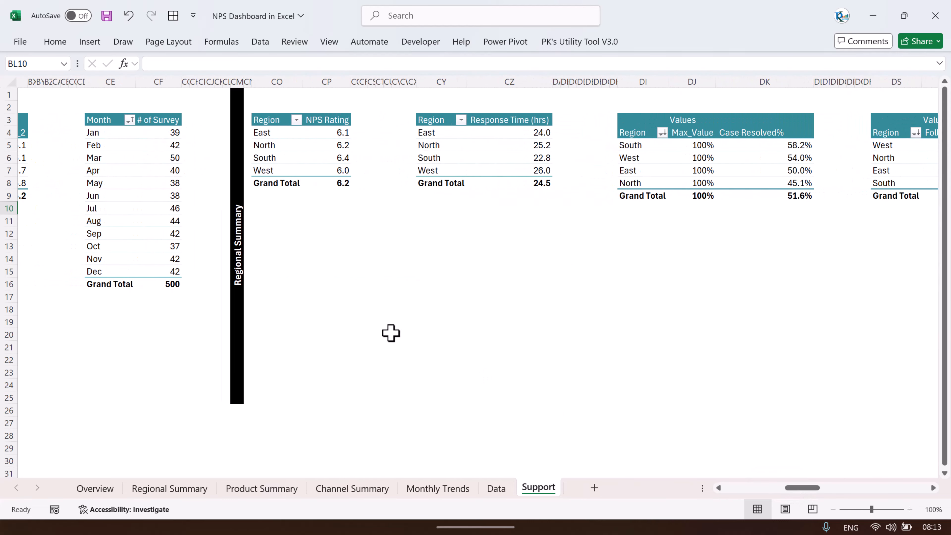
{"action": "left_click", "coordinate": [232, 256]}
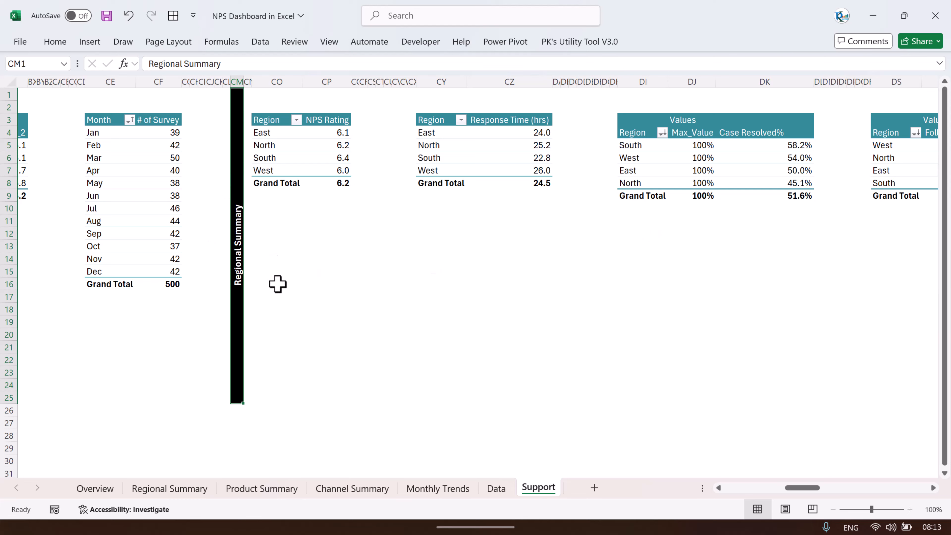
{"action": "left_click_drag", "start_coordinate": [297, 134], "coordinate": [884, 182]}
{"action": "left_click", "coordinate": [229, 239]}
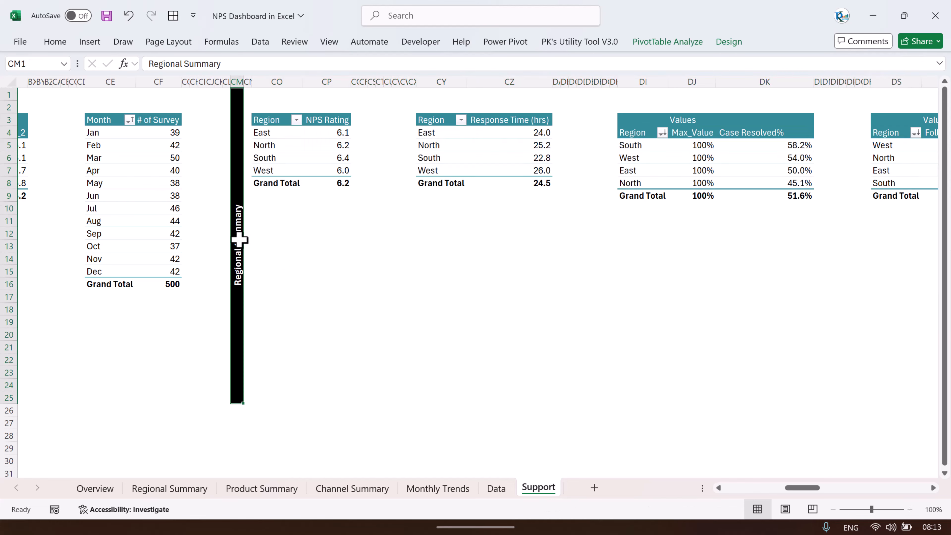
- Examine the Product Summary and Channel Summary sections' pivot tables on the Support sheet
{"action": "left_click_drag", "start_coordinate": [801, 488], "coordinate": [821, 494]}
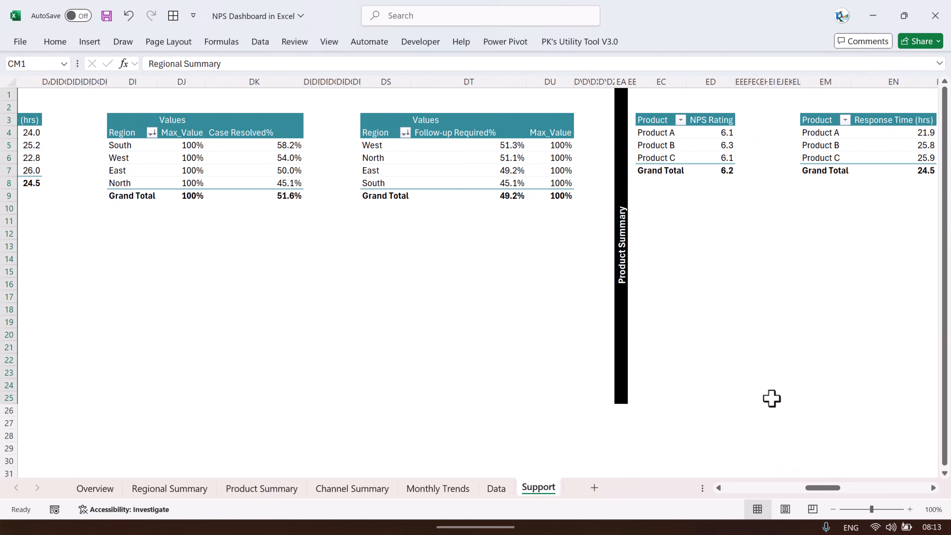
{"action": "left_click_drag", "start_coordinate": [687, 153], "coordinate": [928, 157]}
{"action": "left_click", "coordinate": [631, 269]}
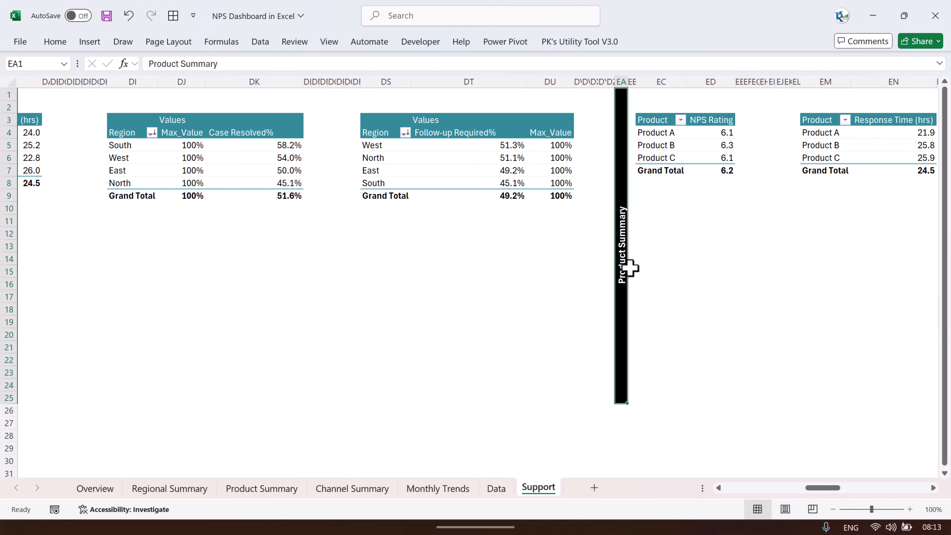
{"action": "left_click_drag", "start_coordinate": [826, 489], "coordinate": [861, 492]}
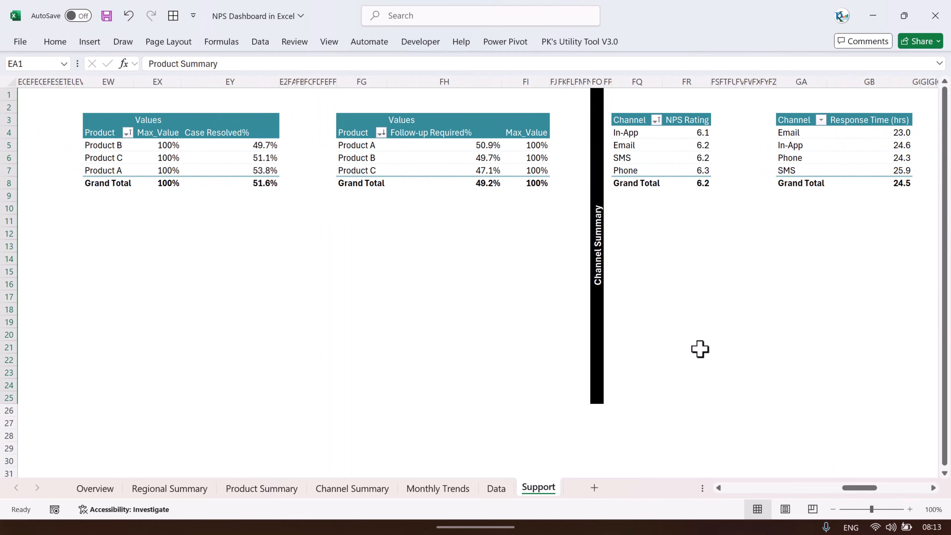
{"action": "left_click_drag", "start_coordinate": [666, 152], "coordinate": [892, 160]}
{"action": "left_click", "coordinate": [600, 247]}
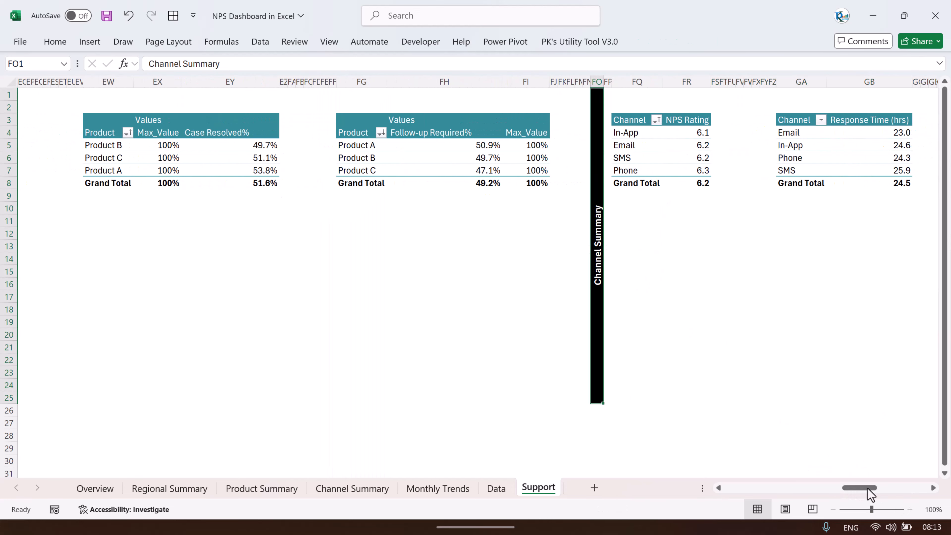
- Examine the Monthly Trends section's NPS Rating, Case Resolved% and Follow-up Required% pivot tables
{"action": "left_click_drag", "start_coordinate": [868, 492], "coordinate": [915, 494]}
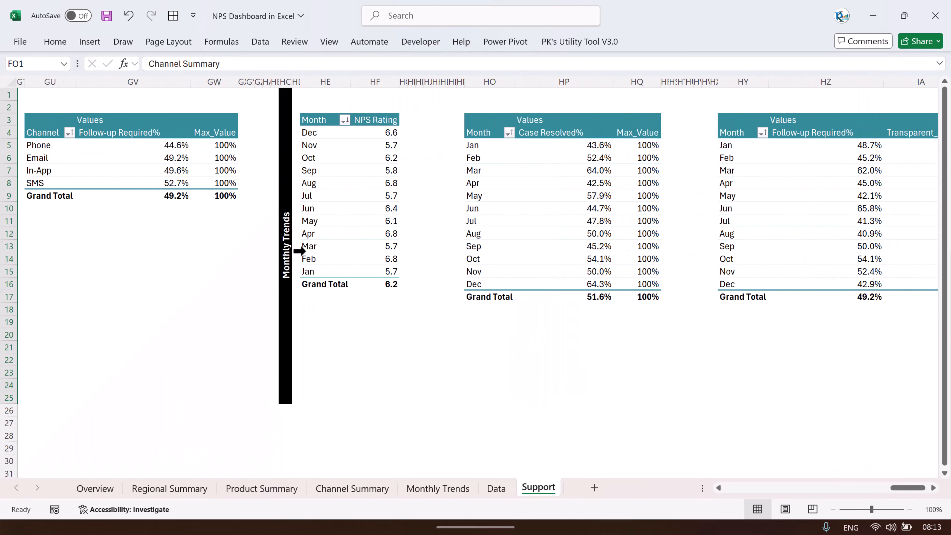
{"action": "left_click", "coordinate": [288, 233]}
{"action": "left_click_drag", "start_coordinate": [377, 196], "coordinate": [860, 215]}
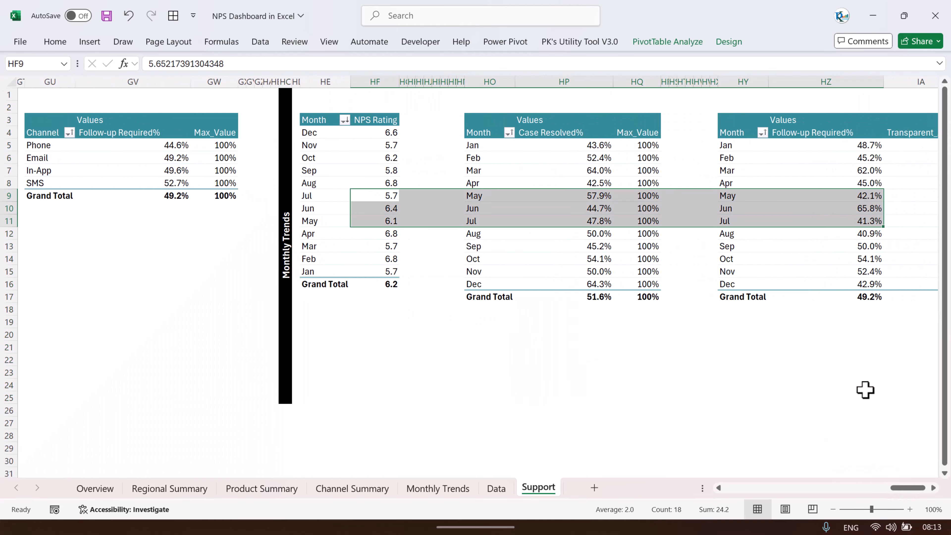
- Check the Lower Cap value in BA5 of the Support sheet's Overview section, and return to the Overview sheet
{"action": "left_click_drag", "start_coordinate": [912, 488], "coordinate": [668, 475]}
{"action": "left_click", "coordinate": [583, 247]}
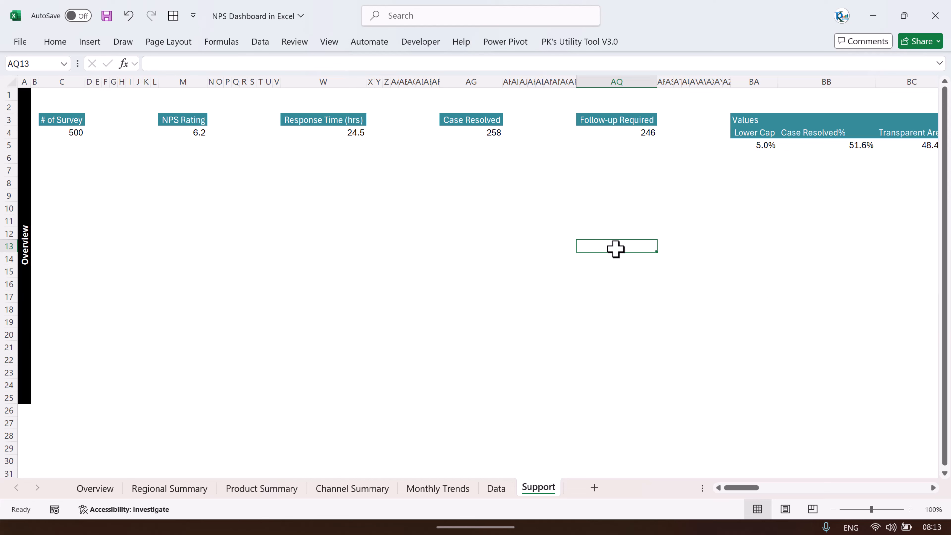
{"action": "left_click", "coordinate": [760, 144]}
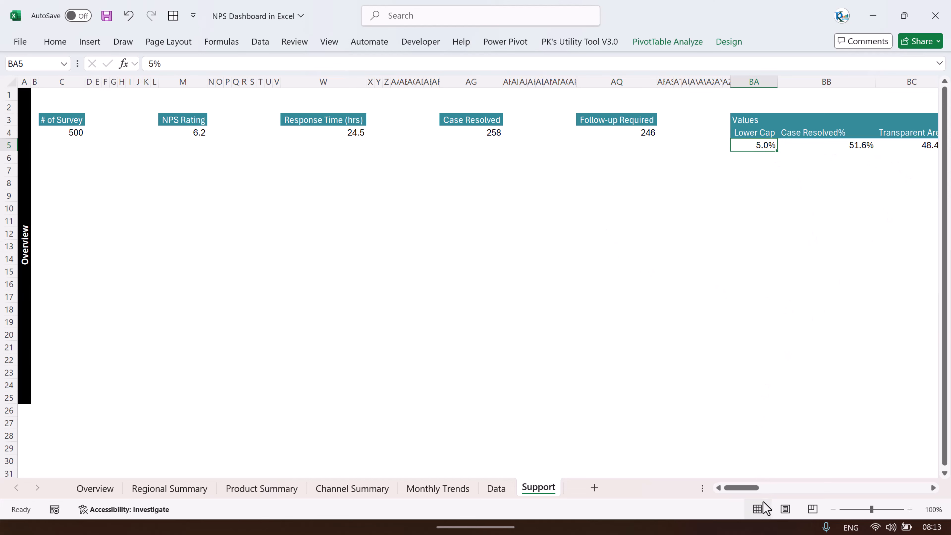
{"action": "left_click", "coordinate": [162, 492]}
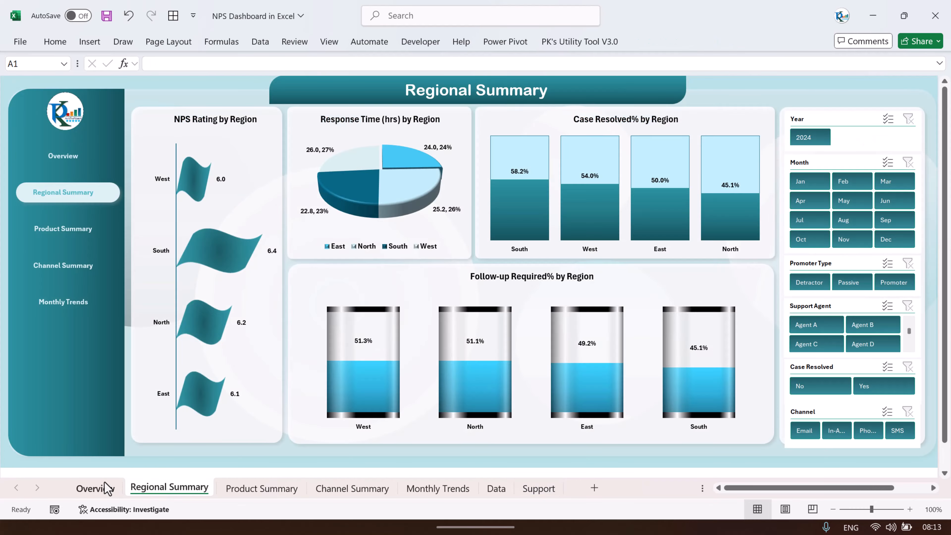
{"action": "left_click", "coordinate": [101, 488]}
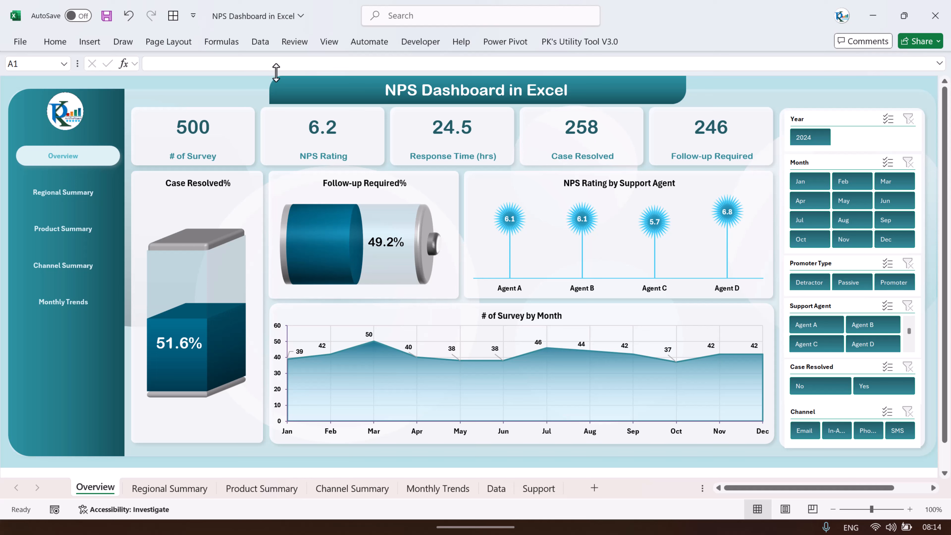
- Remove the sheet protection from the Overview sheet
{"action": "left_click", "coordinate": [296, 43]}
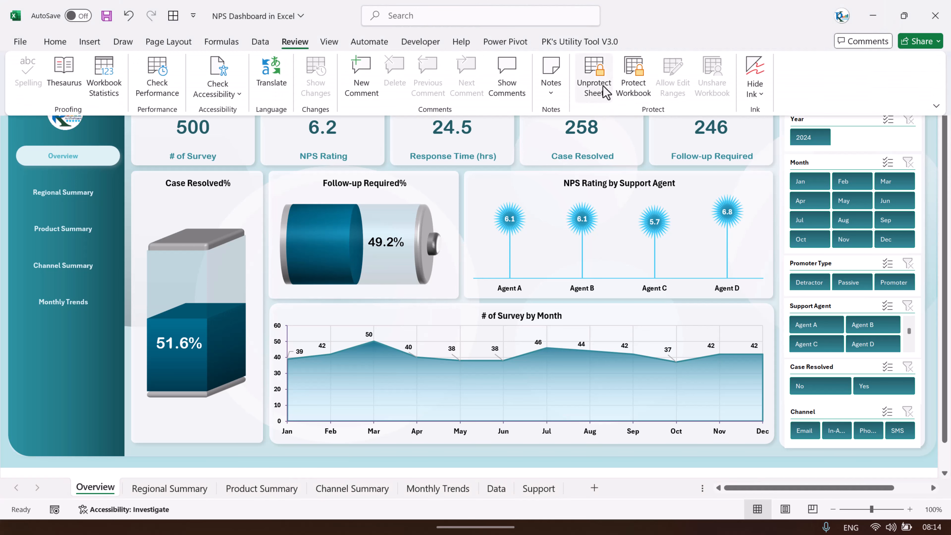
{"action": "left_click", "coordinate": [600, 88]}
{"action": "key", "text": "Escape"}
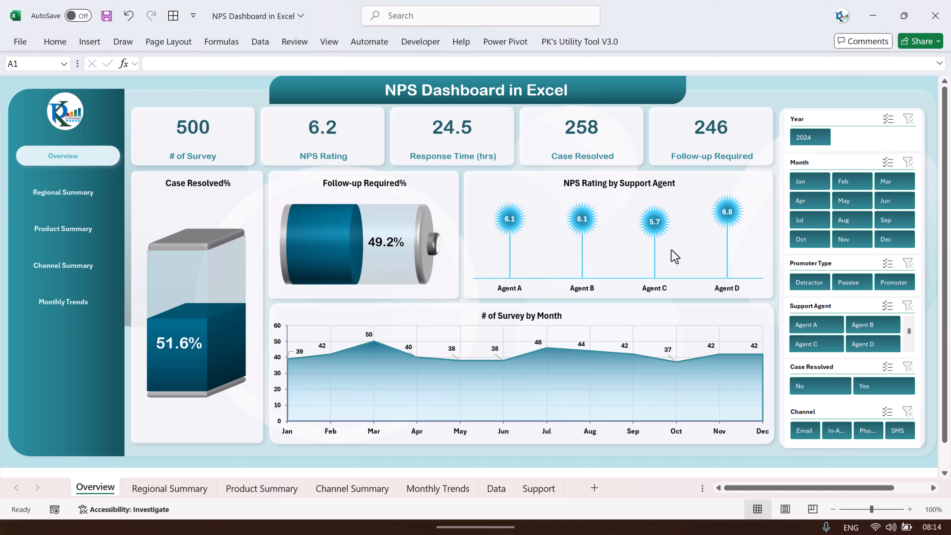
- Try moving the Overview sheet's Back panel and Background shapes, and undo each move
{"action": "left_click", "coordinate": [202, 93]}
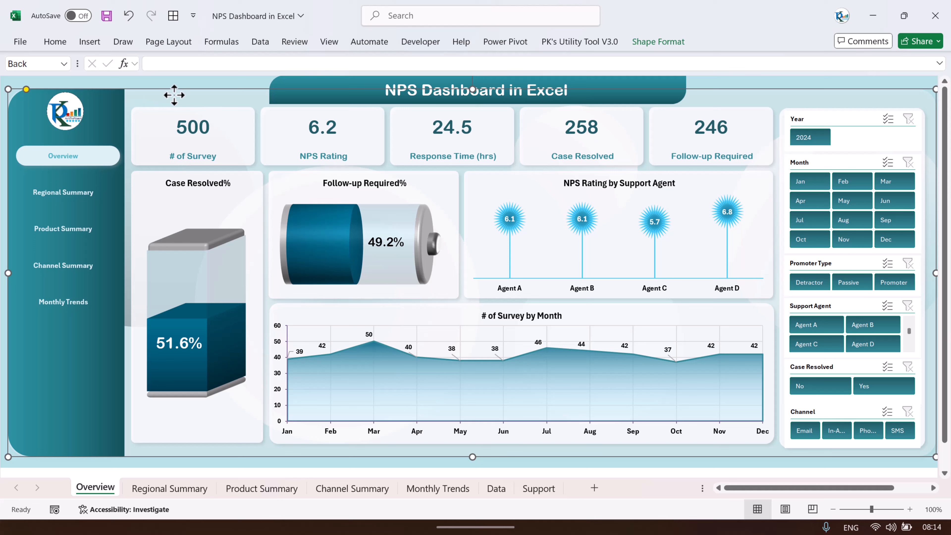
{"action": "mouse_move", "coordinate": [173, 97]}
{"action": "left_mouse_down"}
{"action": "mouse_move", "coordinate": [261, 90]}
{"action": "mouse_move", "coordinate": [240, 106]}
{"action": "mouse_move", "coordinate": [165, 100]}
{"action": "left_mouse_up"}
{"action": "key", "text": "ctrl+z"}
{"action": "left_click_drag", "start_coordinate": [16, 95], "coordinate": [41, 138]}
{"action": "key", "text": "ctrl+z"}
{"action": "left_click", "coordinate": [78, 82]}
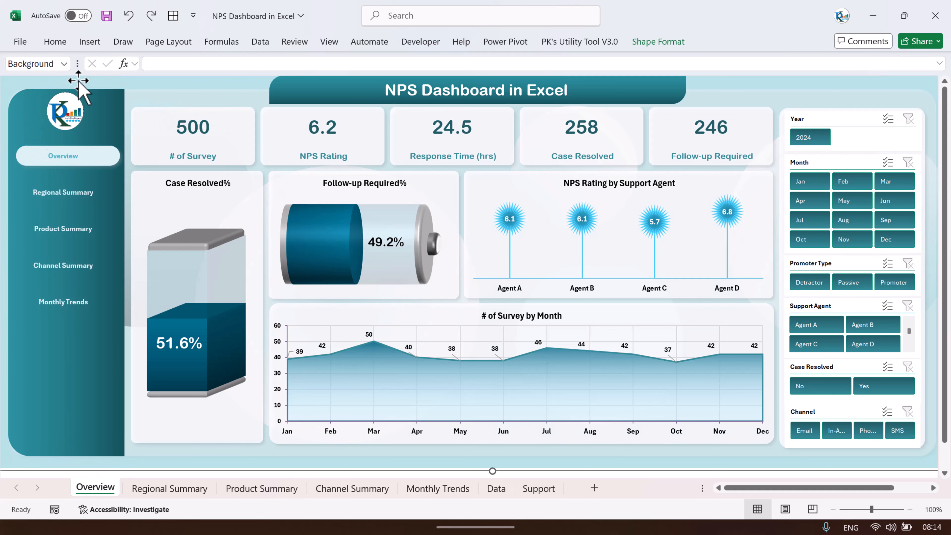
{"action": "left_click_drag", "start_coordinate": [86, 82], "coordinate": [276, 219]}
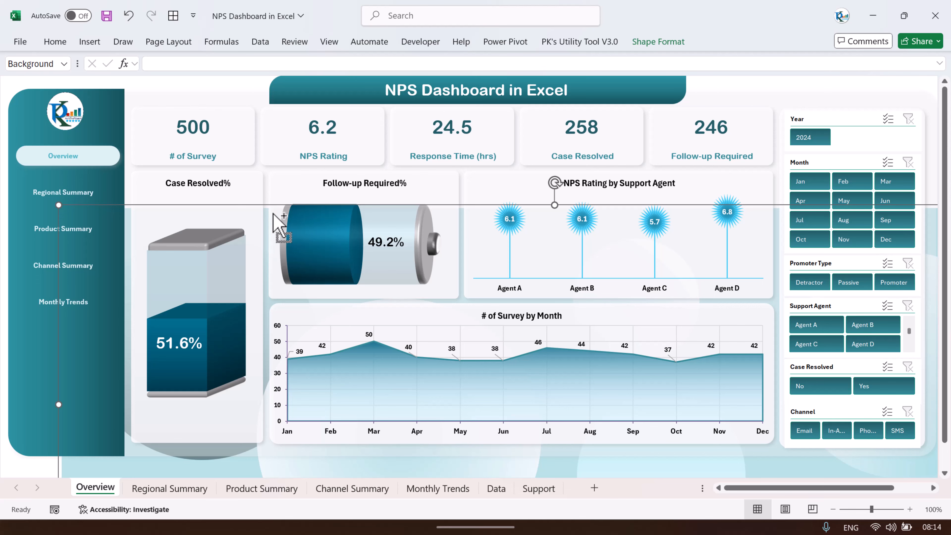
{"action": "key", "text": "ctrl+z"}
- Select the # of Survey card's parts, try moving the Case Resolved% chart off its box, and undo the move
{"action": "left_click", "coordinate": [246, 125]}
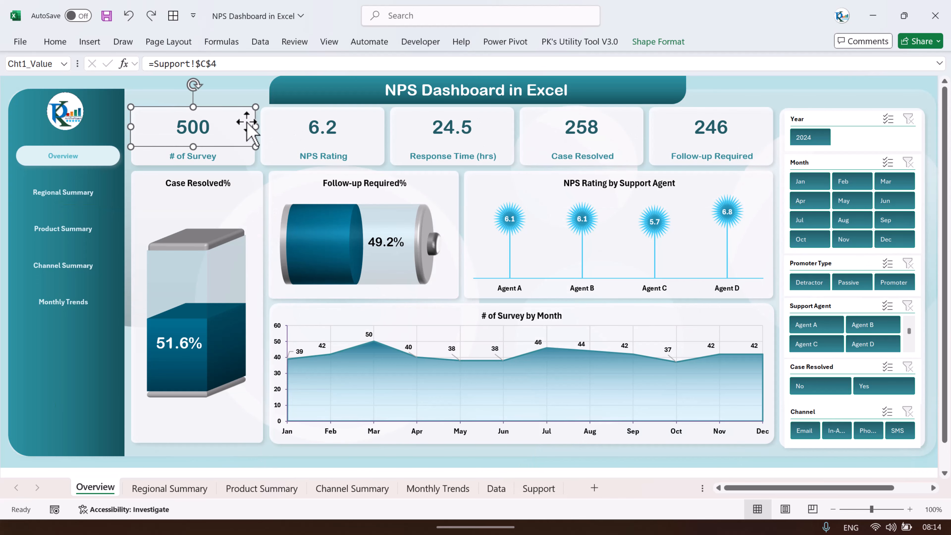
{"action": "left_click", "coordinate": [252, 164]}
{"action": "left_click", "coordinate": [261, 181]}
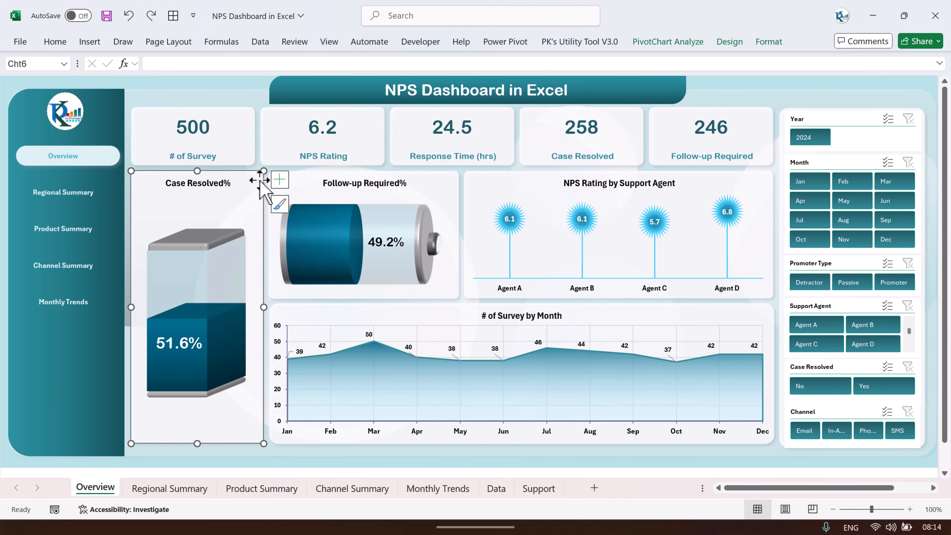
{"action": "left_click_drag", "start_coordinate": [261, 180], "coordinate": [406, 144]}
{"action": "key", "text": "ctrl+z"}
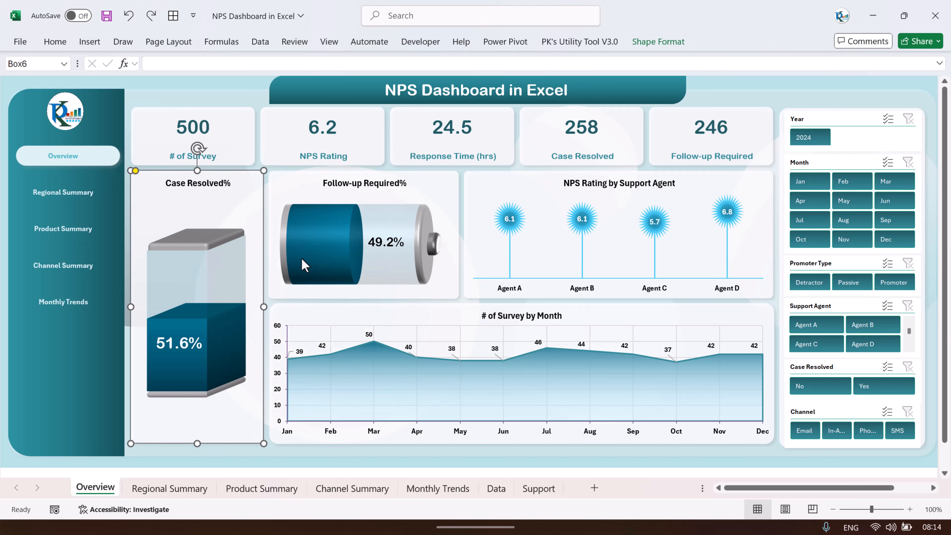
- Inspect the Case Resolved% chart's series formula and the # of Survey value's cell link, and open the Support sheet
{"action": "left_click", "coordinate": [235, 263]}
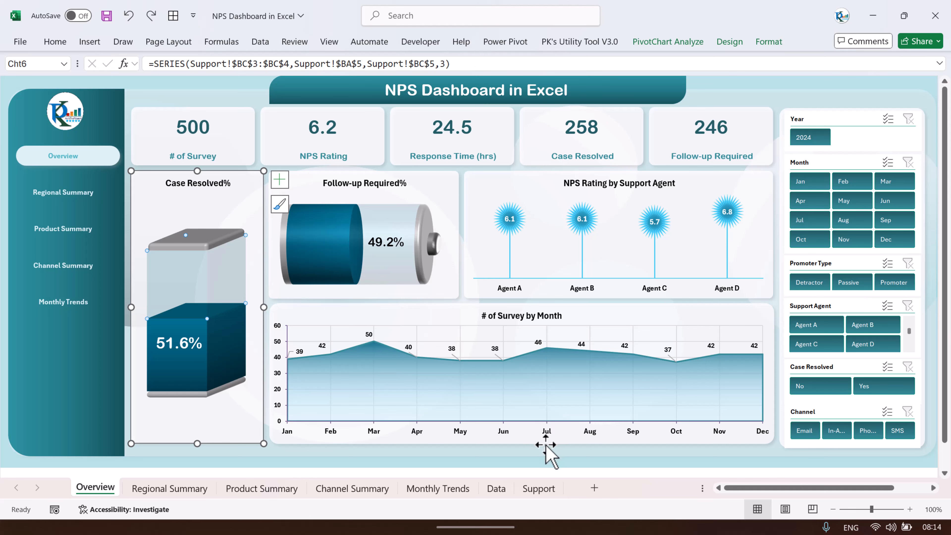
{"action": "left_click", "coordinate": [243, 133]}
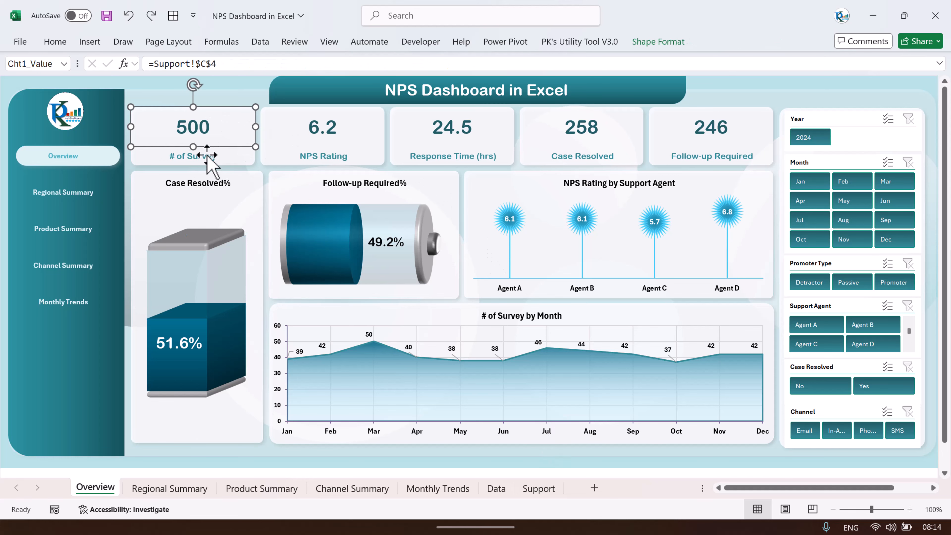
{"action": "left_click", "coordinate": [539, 488]}
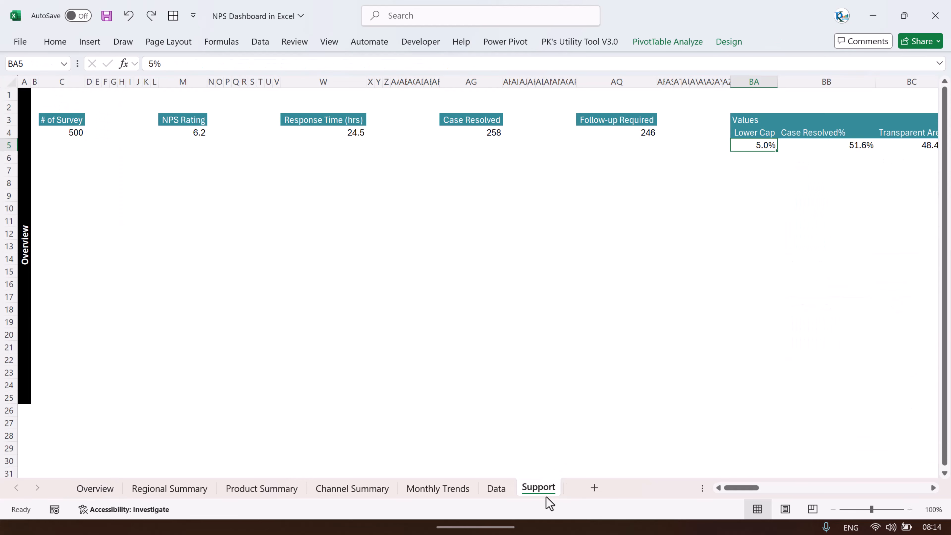
{"action": "left_click", "coordinate": [451, 284]}
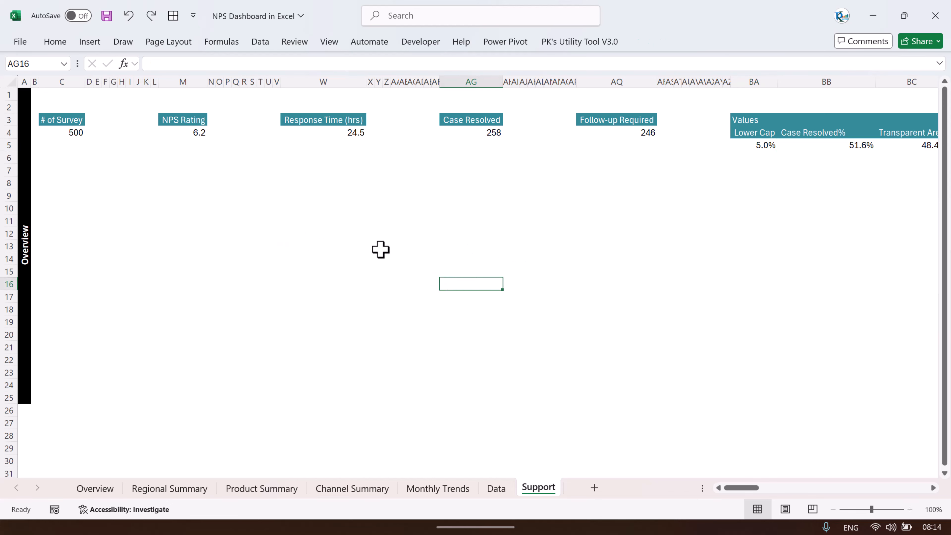
- Add a new worksheet after the Support sheet and hide its gridlines
{"action": "left_click", "coordinate": [594, 488]}
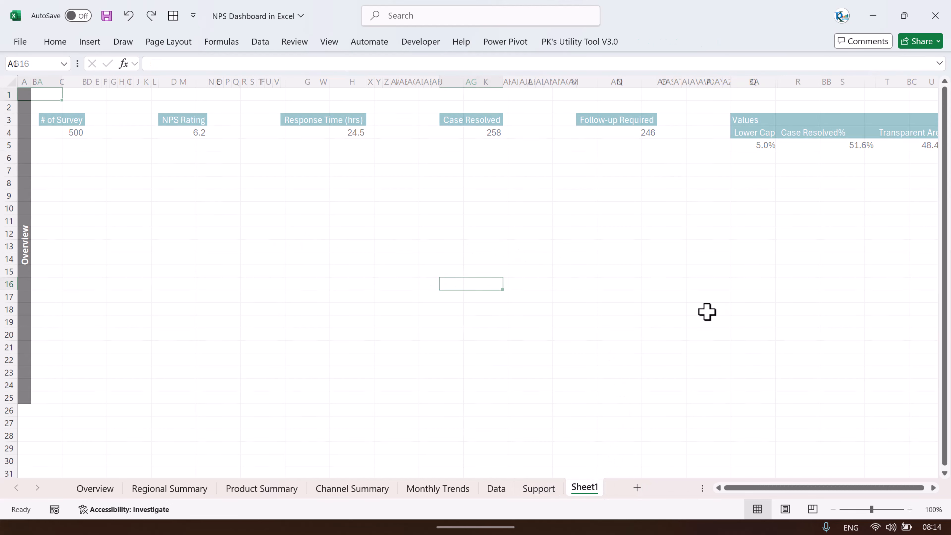
{"action": "left_click", "coordinate": [482, 267]}
{"action": "left_click", "coordinate": [210, 180]}
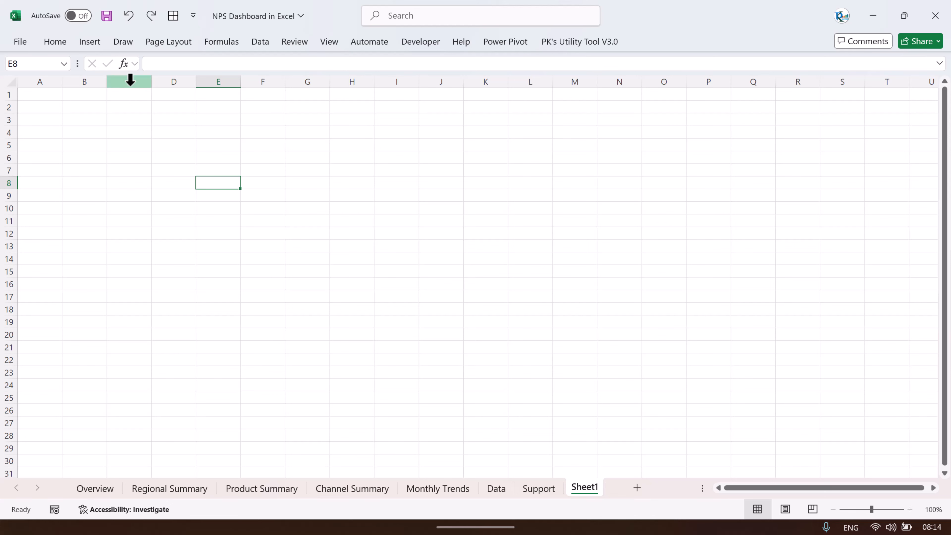
{"action": "left_click", "coordinate": [325, 44]}
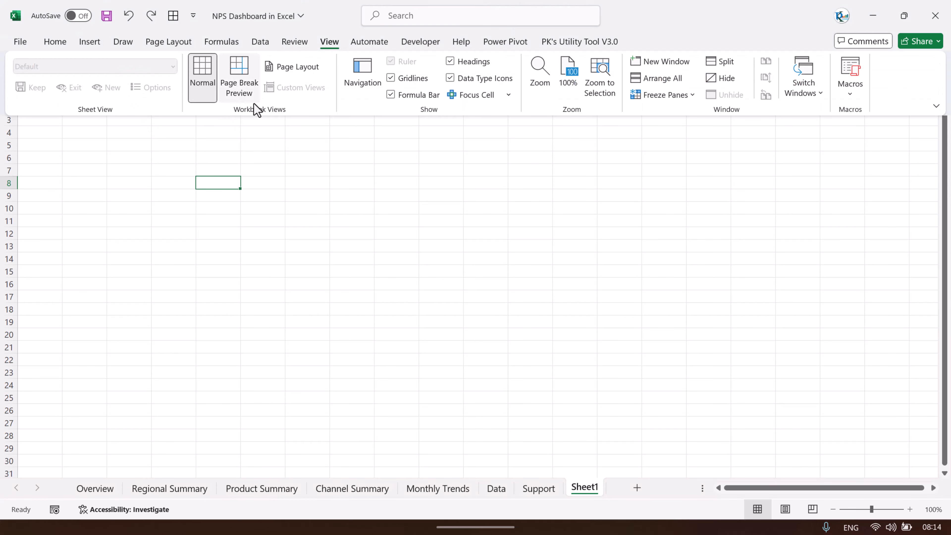
{"action": "left_click", "coordinate": [412, 77]}
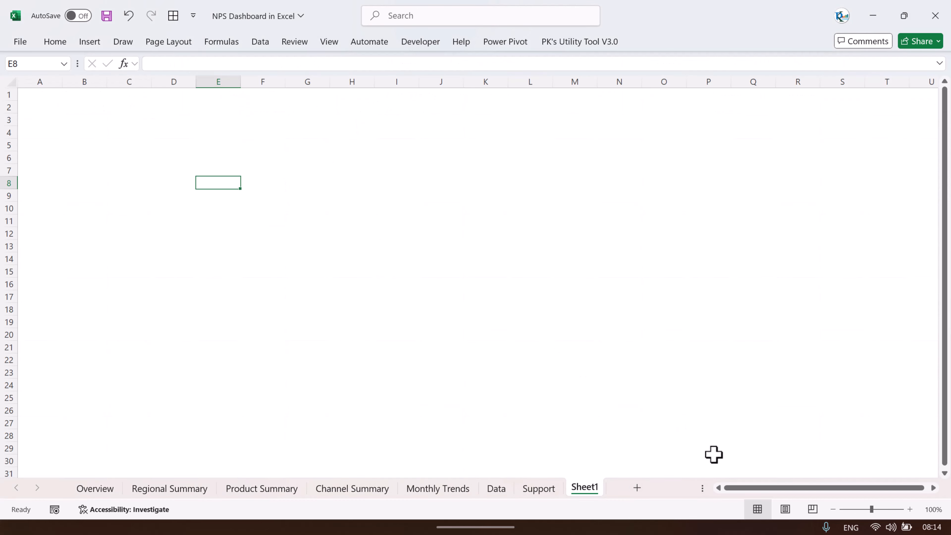
- Draw a large rounded rectangle on Sheet1 from cell A1 across to column T, and reduce its corner rounding
{"action": "left_click", "coordinate": [95, 489]}
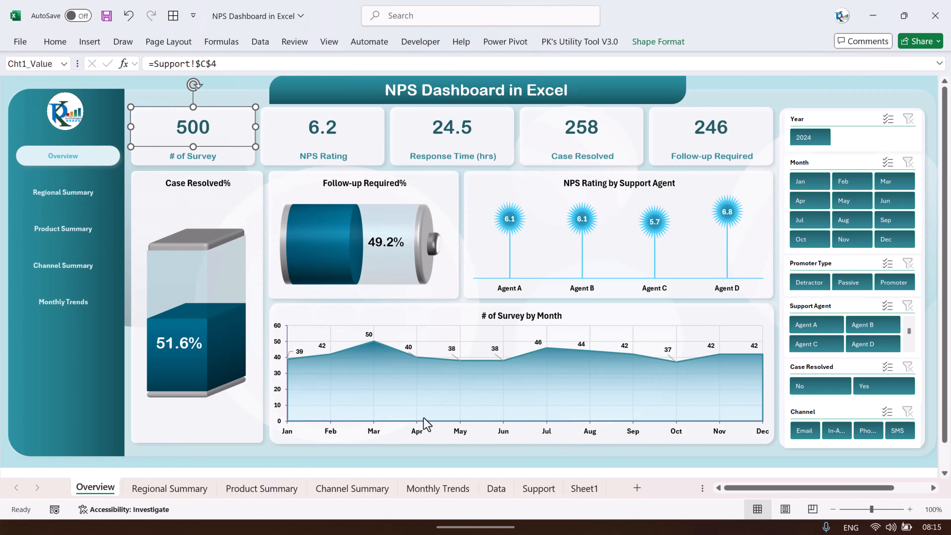
{"action": "left_click", "coordinate": [586, 488]}
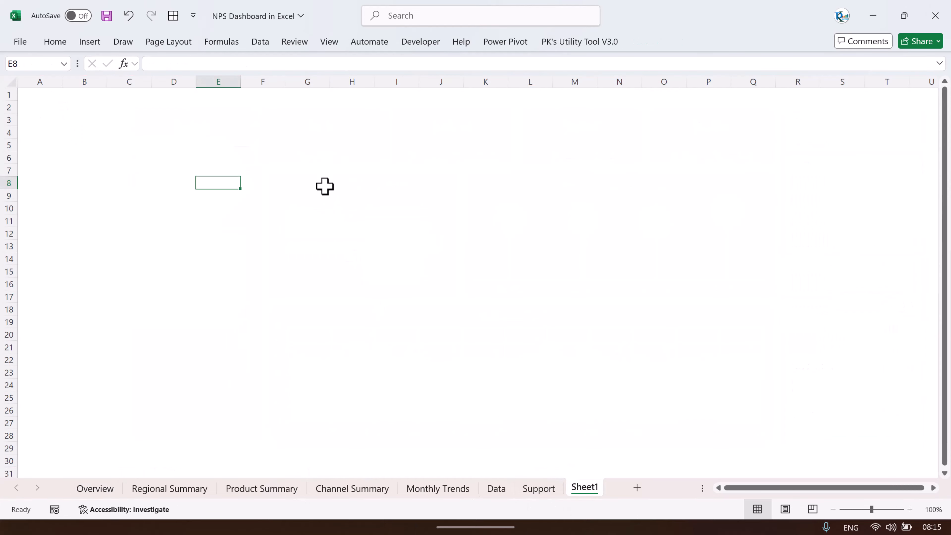
{"action": "left_click", "coordinate": [101, 44]}
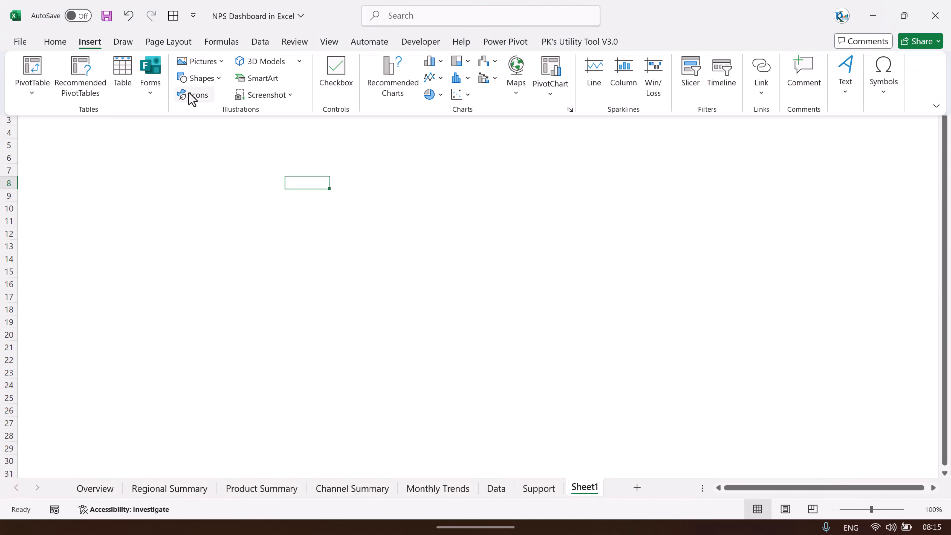
{"action": "left_click", "coordinate": [149, 96]}
{"action": "left_click", "coordinate": [218, 78]}
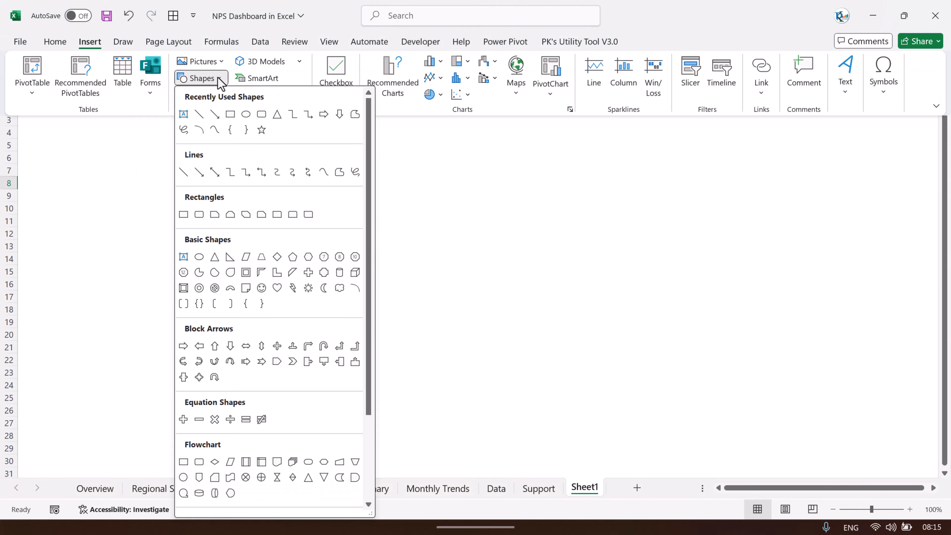
{"action": "left_click", "coordinate": [263, 116]}
{"action": "left_click_drag", "start_coordinate": [19, 90], "coordinate": [883, 472]}
{"action": "scroll", "coordinate": [556, 304], "scroll_direction": "up", "scroll_amount": 1}
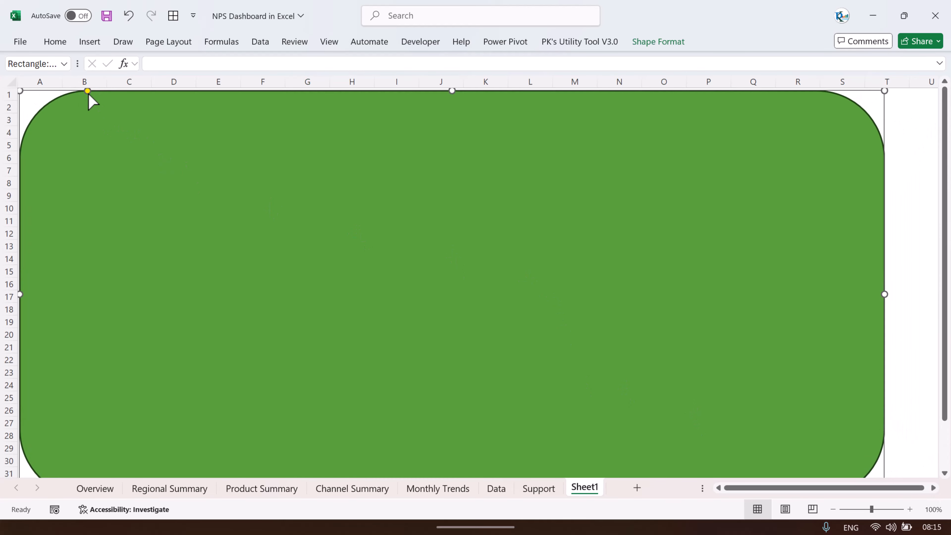
{"action": "left_click_drag", "start_coordinate": [88, 90], "coordinate": [38, 91]}
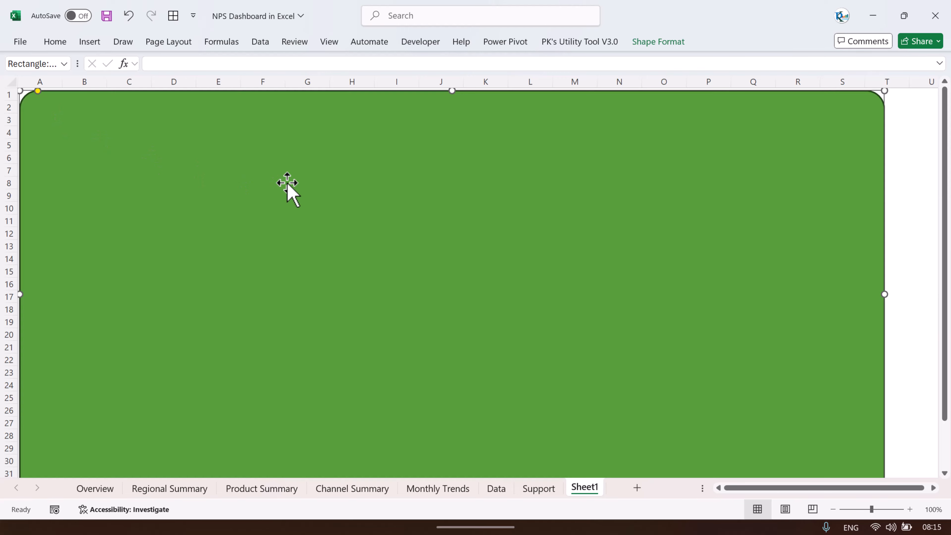
- Fill the large rounded background rectangle on Sheet1 with Aqua, Accent 5, Lighter 80%
{"action": "left_click", "coordinate": [676, 46]}
{"action": "left_click", "coordinate": [365, 61]}
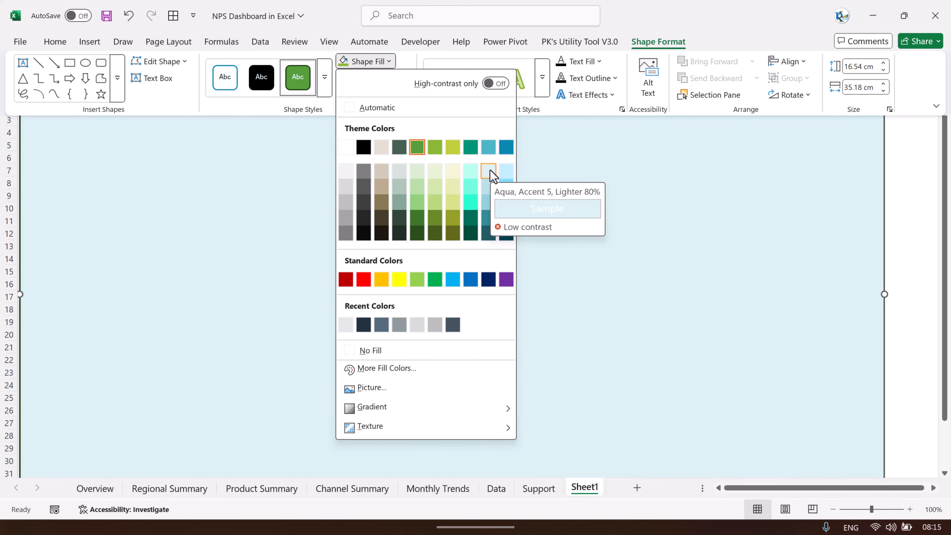
{"action": "left_click", "coordinate": [489, 171]}
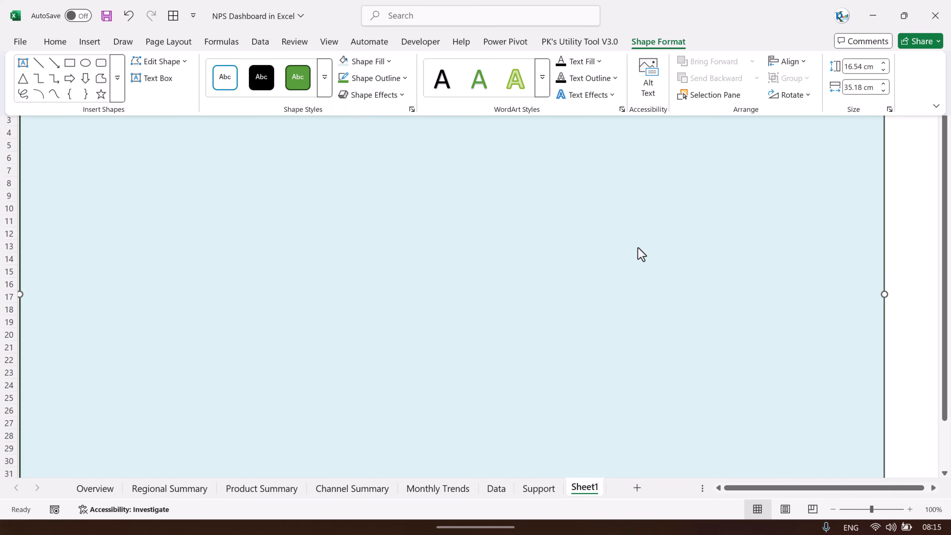
{"action": "left_click", "coordinate": [499, 184]}
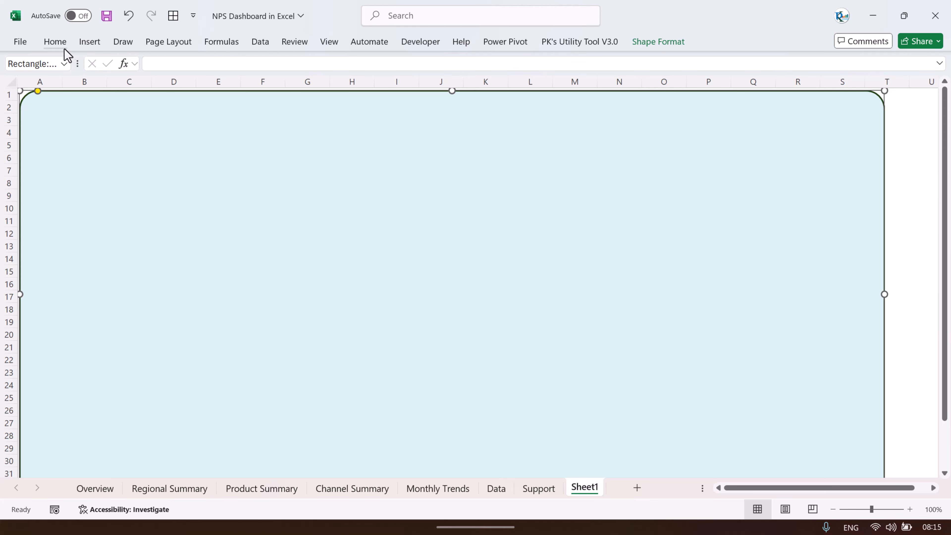
- Draw a top-corners-rounded rectangle about 16.6 cm by 2.5 cm on the background and rotate it 90° to the left
{"action": "left_click", "coordinate": [89, 42]}
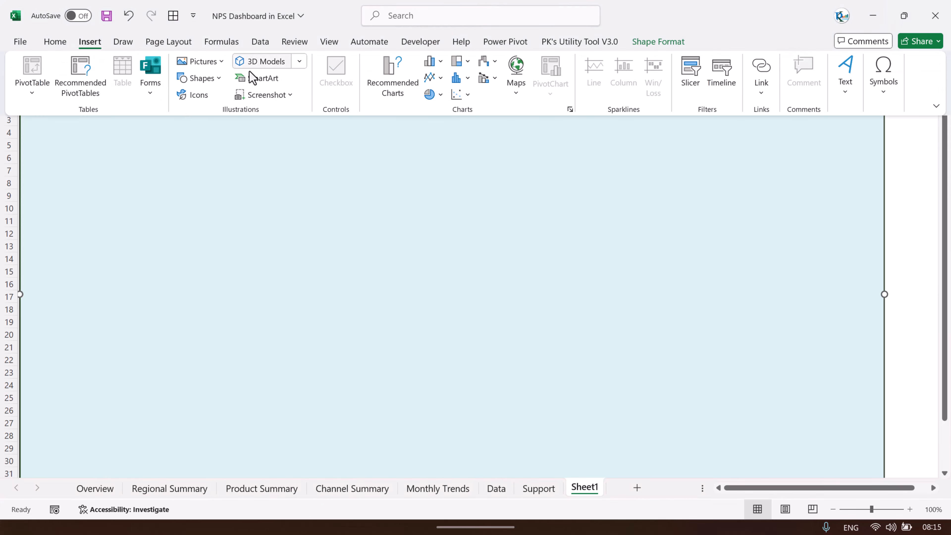
{"action": "left_click", "coordinate": [221, 78]}
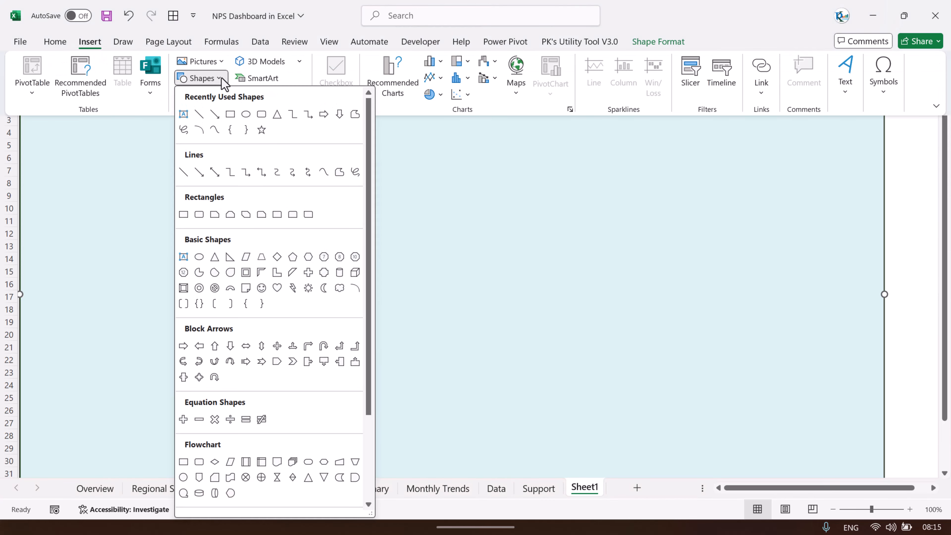
{"action": "left_click", "coordinate": [296, 217]}
{"action": "left_click_drag", "start_coordinate": [250, 167], "coordinate": [315, 230]}
{"action": "mouse_move", "coordinate": [289, 198]}
{"action": "left_mouse_down"}
{"action": "mouse_move", "coordinate": [242, 231]}
{"action": "mouse_move", "coordinate": [318, 241]}
{"action": "mouse_move", "coordinate": [660, 236]}
{"action": "left_mouse_up"}
{"action": "left_click", "coordinate": [671, 41]}
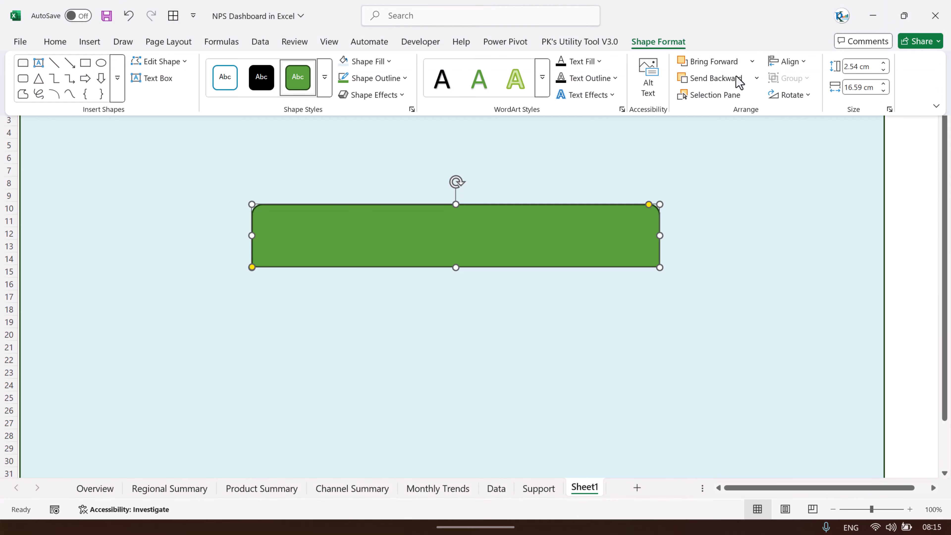
{"action": "left_click", "coordinate": [801, 96]}
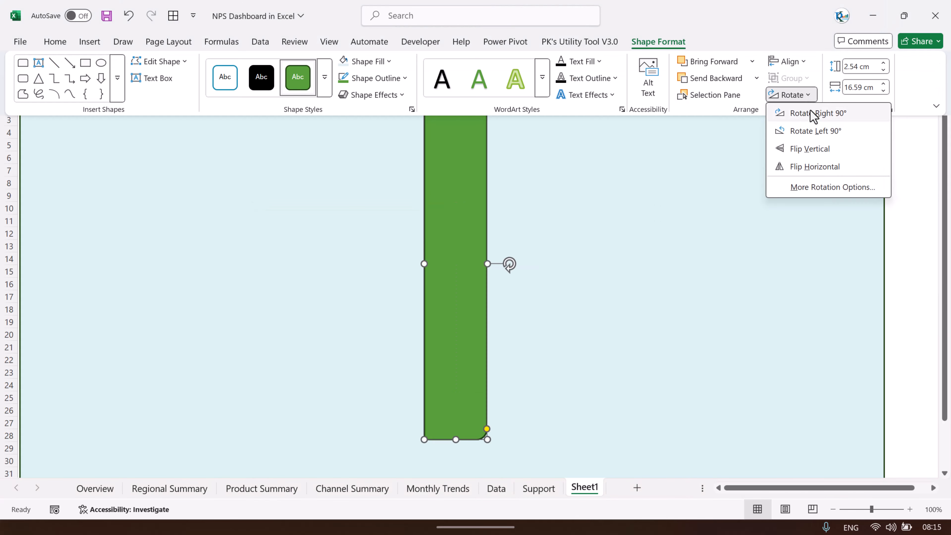
{"action": "left_click", "coordinate": [820, 131]}
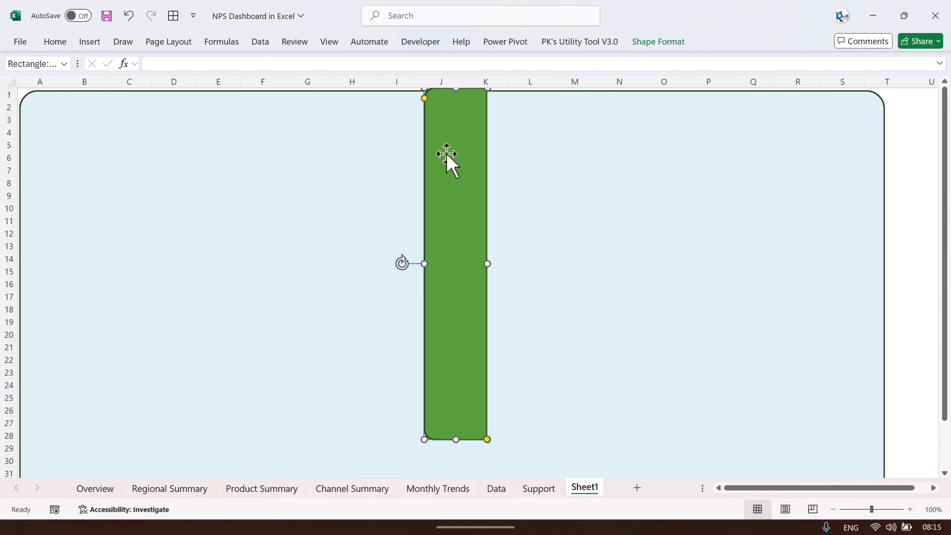
- Move the green shape to the background's left edge and extend it down to the background's bottom edge
{"action": "left_click_drag", "start_coordinate": [461, 169], "coordinate": [57, 165]}
{"action": "scroll", "coordinate": [76, 182], "scroll_direction": "down", "scroll_amount": 4}
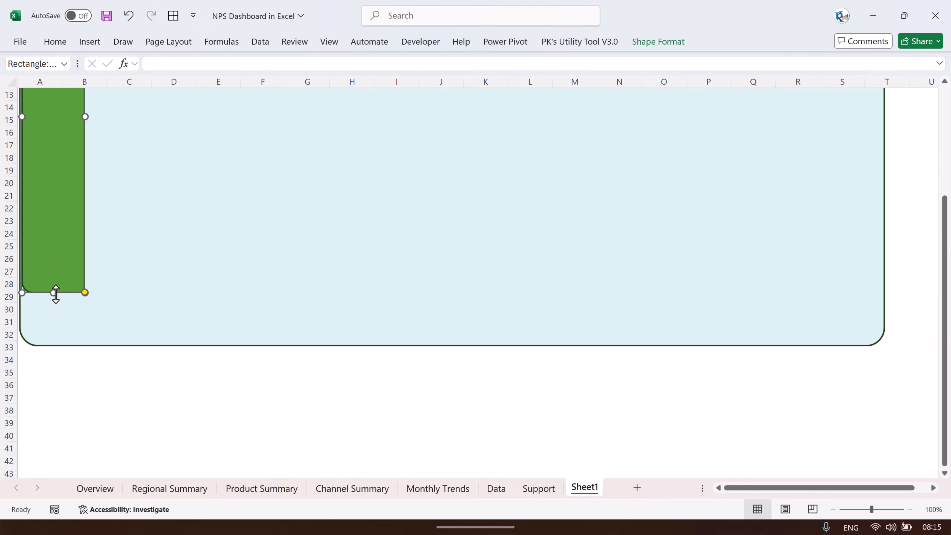
{"action": "left_click_drag", "start_coordinate": [53, 292], "coordinate": [58, 344]}
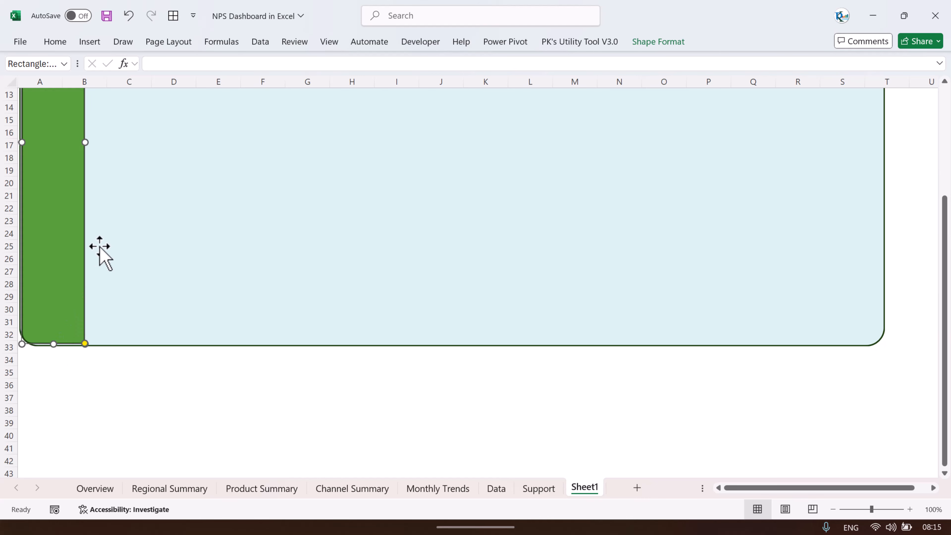
{"action": "scroll", "coordinate": [86, 258], "scroll_direction": "up", "scroll_amount": 4}
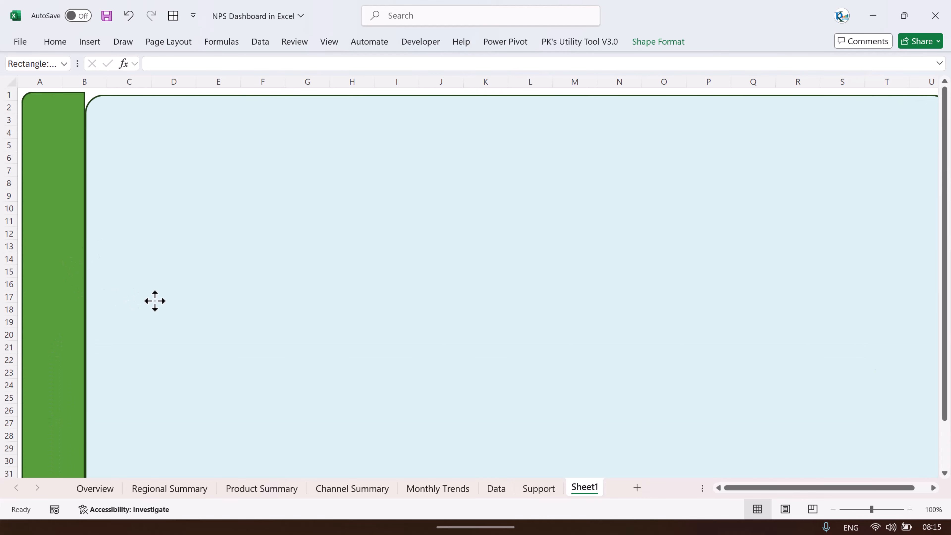
- Undo the background's accidental move and widen the green side panel to about 5.35 cm, into column D
{"action": "left_click_drag", "start_coordinate": [155, 301], "coordinate": [155, 301]}
{"action": "key", "text": "ctrl+z"}
{"action": "left_click", "coordinate": [50, 264]}
{"action": "left_click_drag", "start_coordinate": [86, 294], "coordinate": [151, 294]}
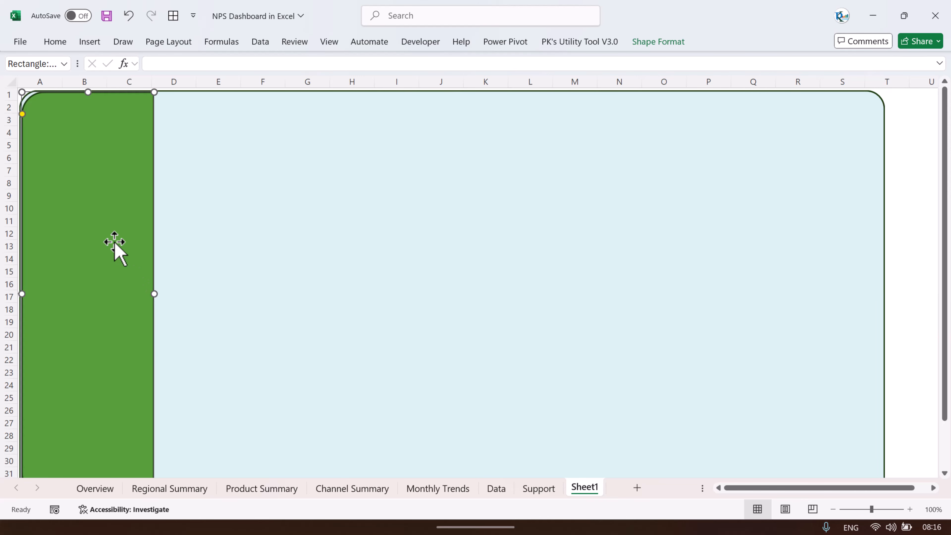
- Align the side panel flush with the background's left edge and fill it with the darkest Aqua, Accent 5 shade
{"action": "left_click", "coordinate": [71, 142]}
{"action": "left_click", "coordinate": [665, 40]}
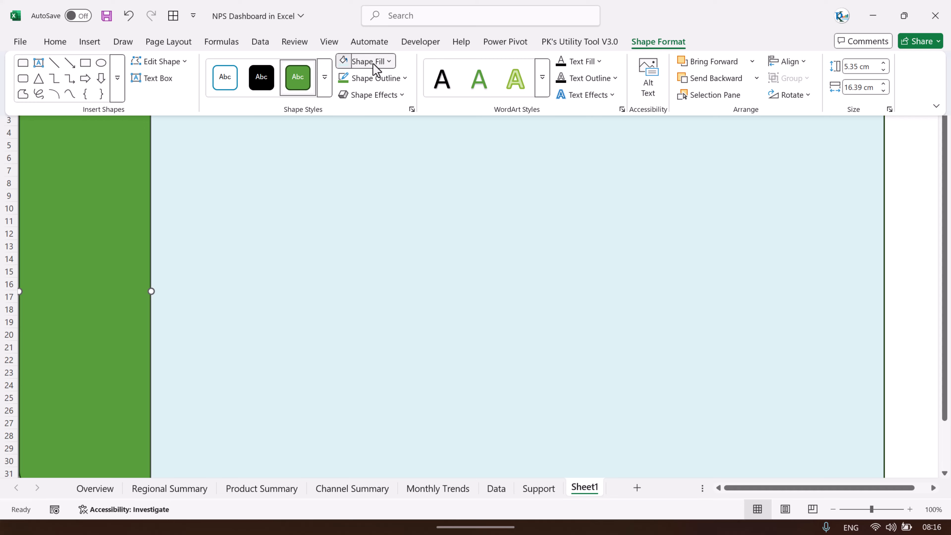
{"action": "left_click", "coordinate": [375, 69]}
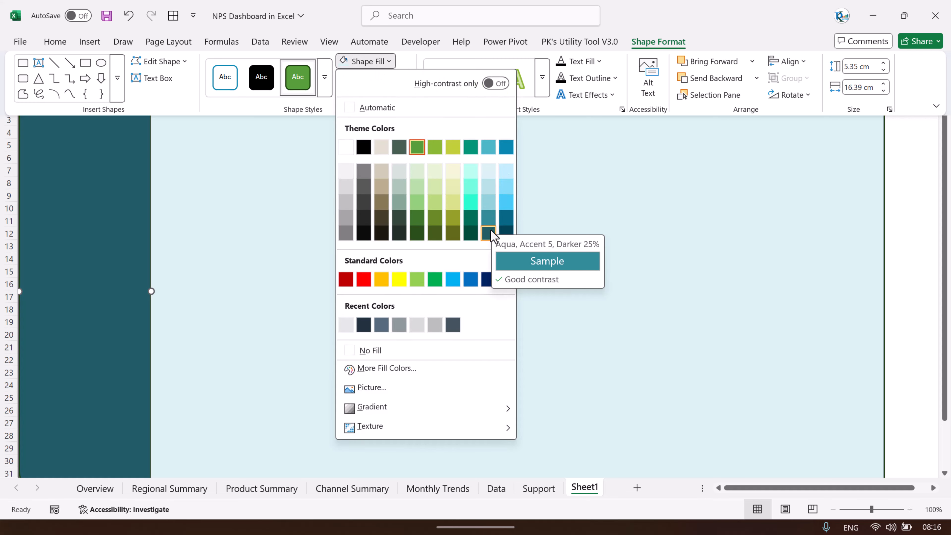
{"action": "left_click", "coordinate": [489, 233]}
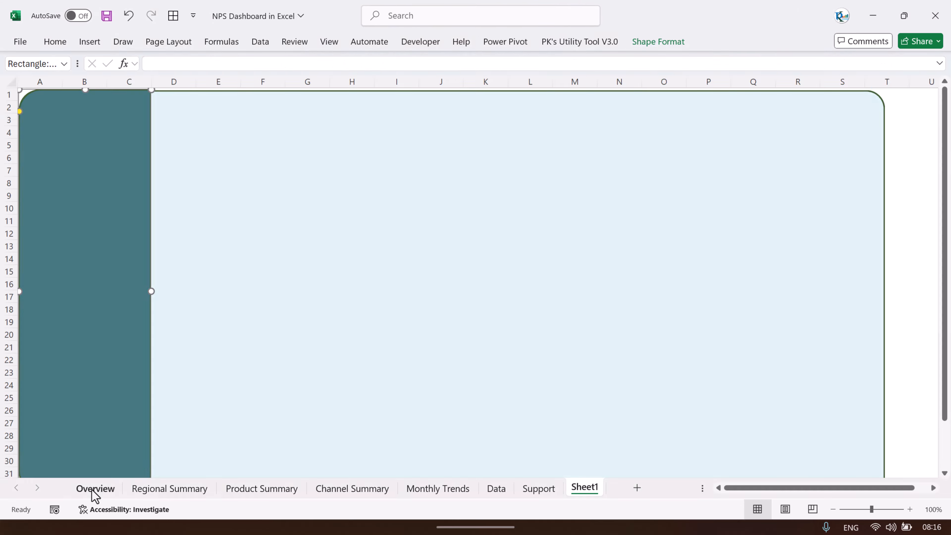
- Compare with the Overview sheet and give Sheet1's side panel a dark-variation gradient that darkens toward its right edge
{"action": "left_click", "coordinate": [94, 489]}
{"action": "left_click", "coordinate": [584, 490]}
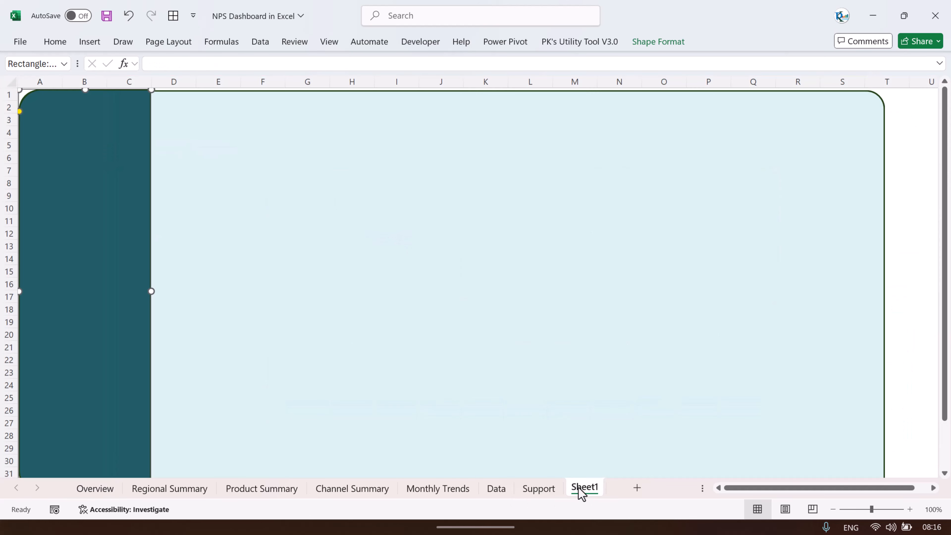
{"action": "left_click", "coordinate": [662, 42]}
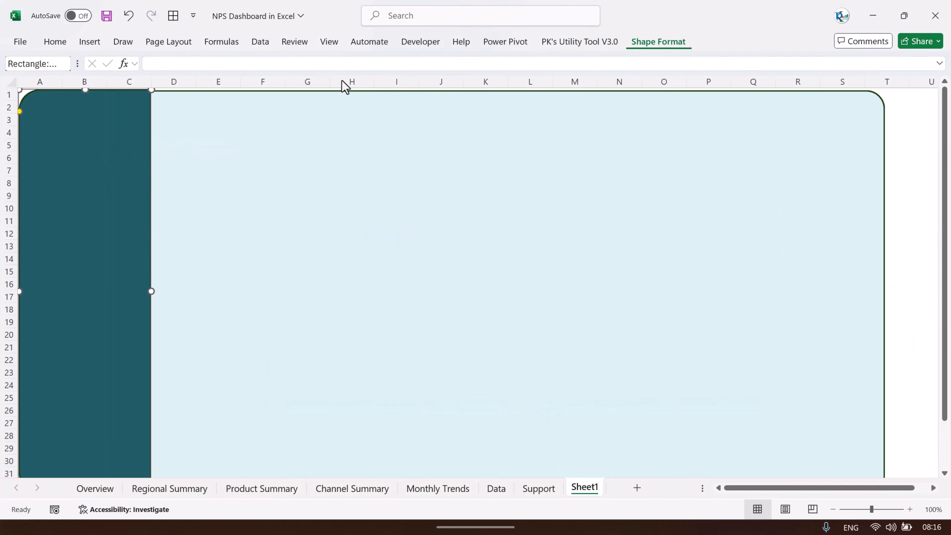
{"action": "left_click", "coordinate": [390, 61]}
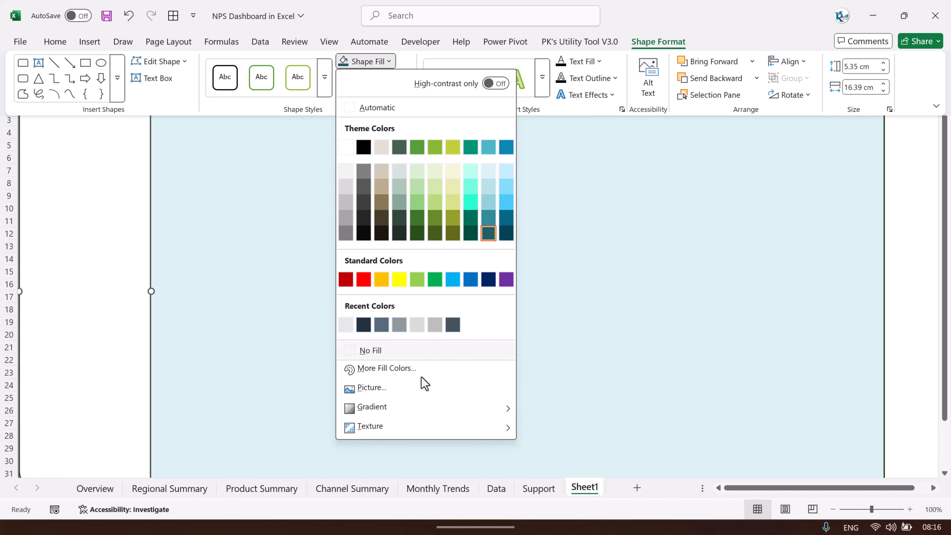
{"action": "mouse_move", "coordinate": [417, 407]}
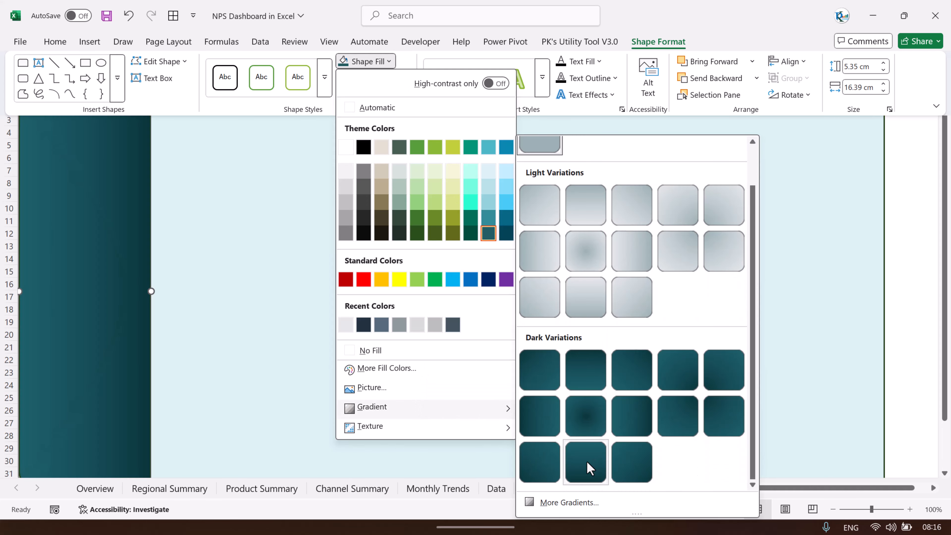
{"action": "left_click", "coordinate": [586, 461]}
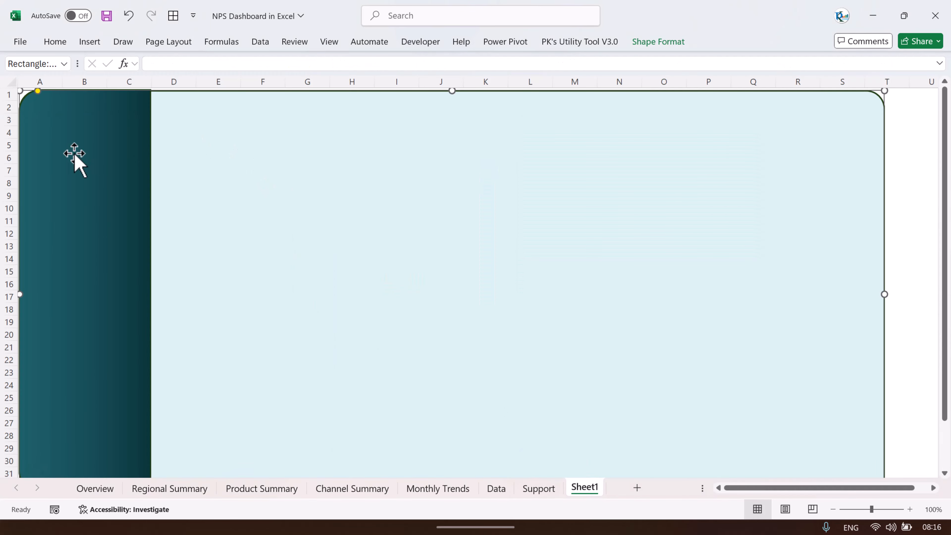
- Check the card layout on the Overview sheet and draw a rounded rectangle about 4.04 cm by 2.1 cm around cells E3:F6 on Sheet1
{"action": "left_click", "coordinate": [95, 488]}
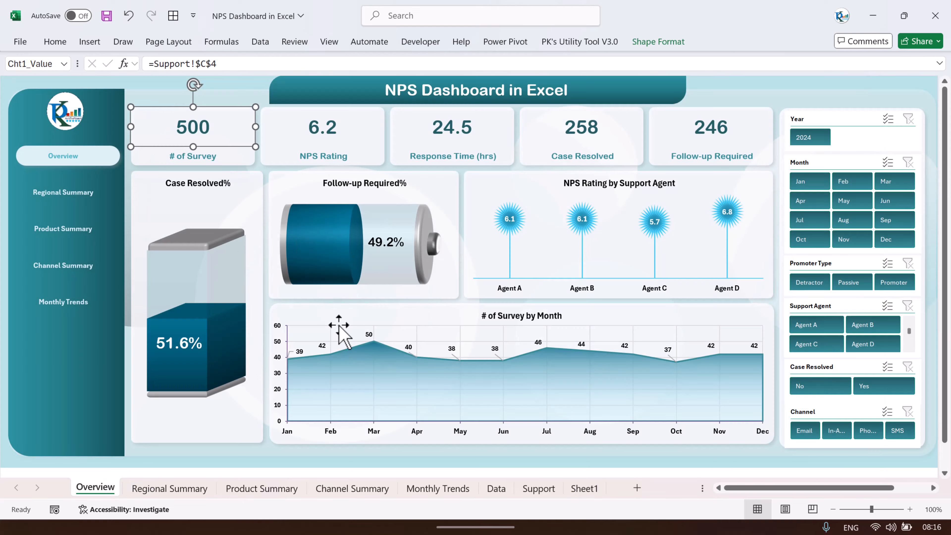
{"action": "left_click", "coordinate": [585, 488]}
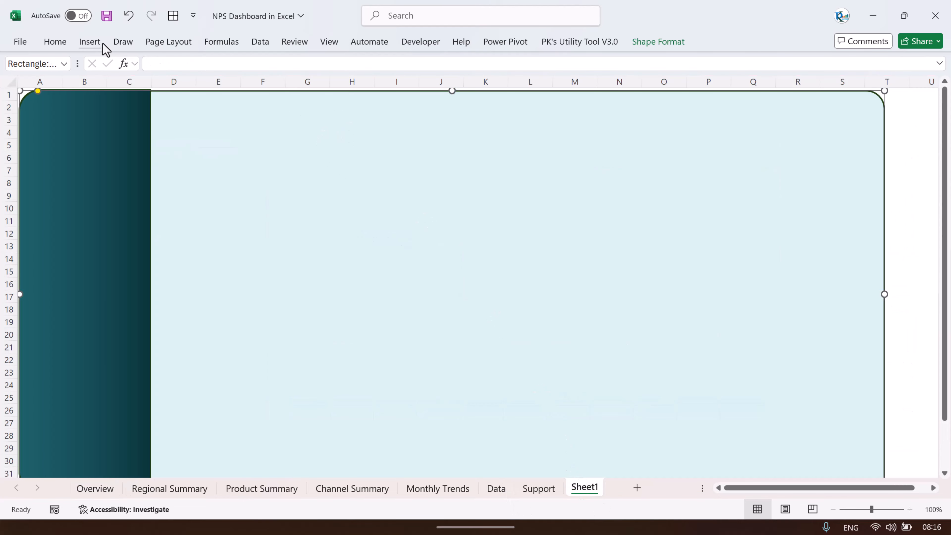
{"action": "left_click", "coordinate": [98, 43]}
{"action": "left_click", "coordinate": [218, 85]}
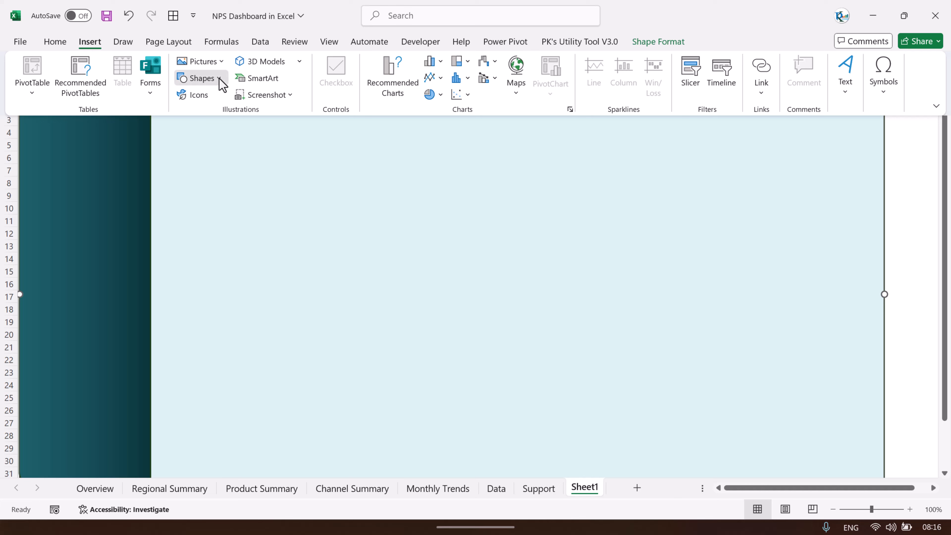
{"action": "left_click", "coordinate": [200, 215]}
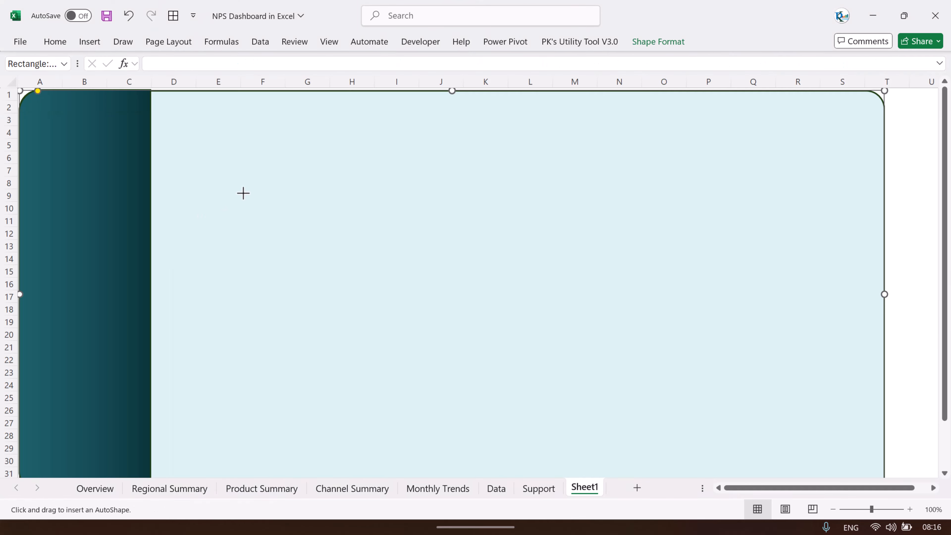
{"action": "mouse_move", "coordinate": [201, 113]}
{"action": "left_mouse_down"}
{"action": "mouse_move", "coordinate": [312, 161]}
{"action": "mouse_move", "coordinate": [300, 165]}
{"action": "left_mouse_up"}
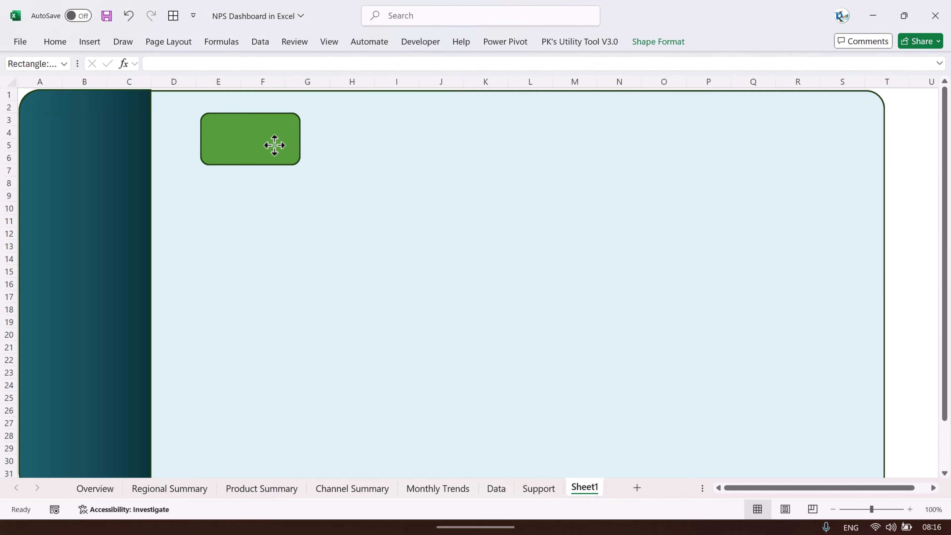
- Remove the small rounded rectangle's outline and fill it with white
{"action": "left_click", "coordinate": [644, 42]}
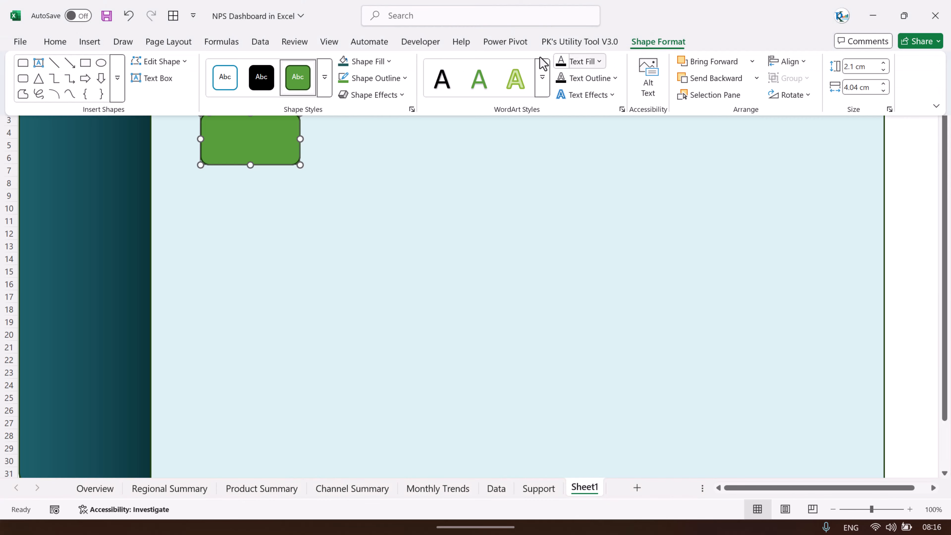
{"action": "left_click", "coordinate": [391, 79]}
{"action": "left_click", "coordinate": [379, 367]}
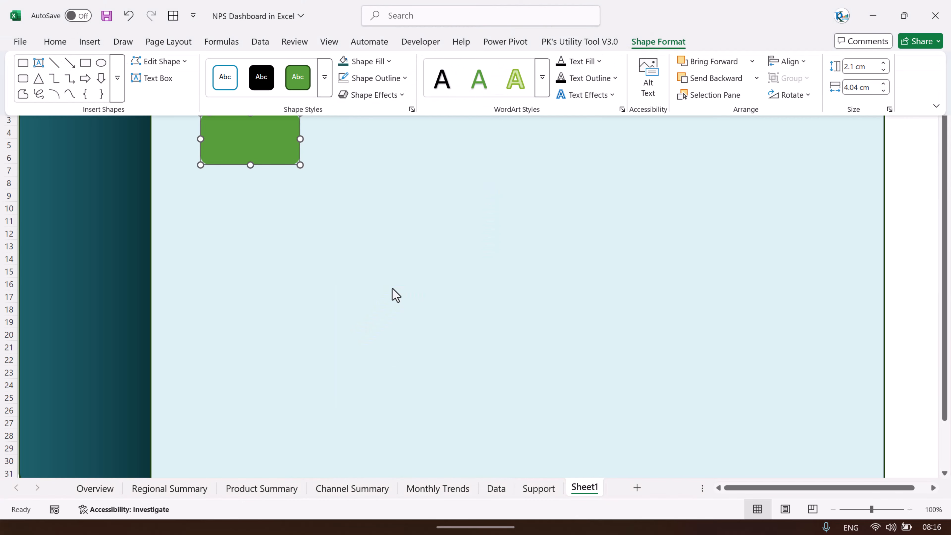
{"action": "left_click", "coordinate": [370, 62]}
{"action": "left_click", "coordinate": [362, 148]}
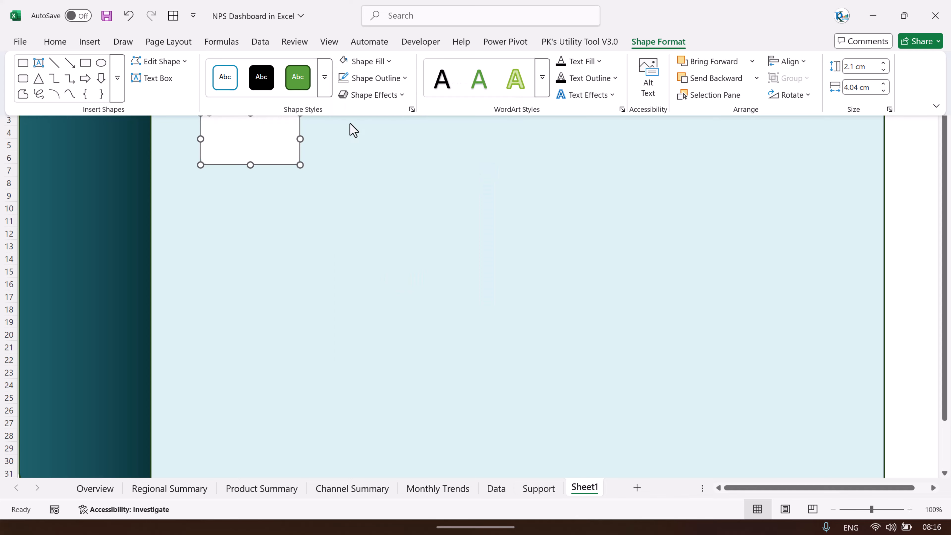
{"action": "left_click", "coordinate": [909, 176]}
{"action": "left_click", "coordinate": [909, 174]}
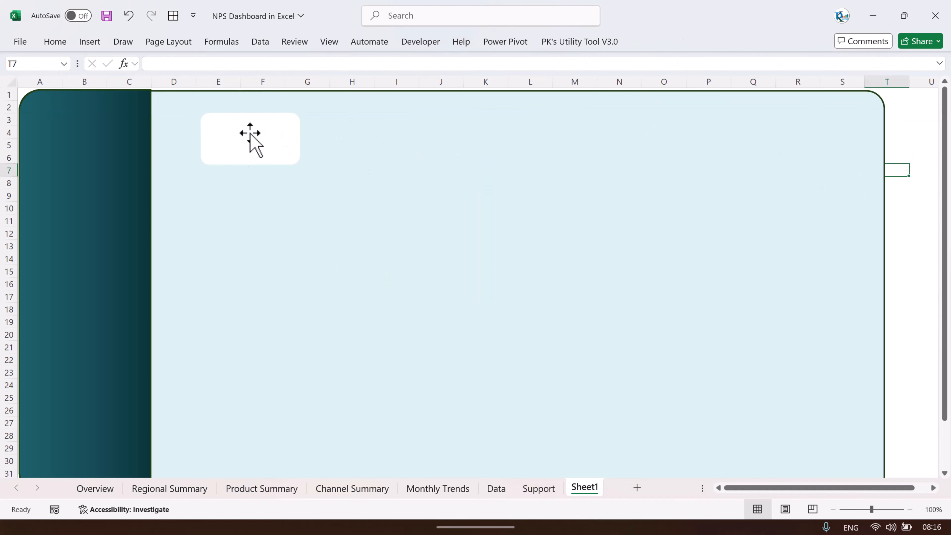
- Give the white card an outer shadow offset to the bottom right and shift the card slightly left
{"action": "left_click", "coordinate": [272, 141]}
{"action": "left_click_drag", "start_coordinate": [283, 142], "coordinate": [277, 140]}
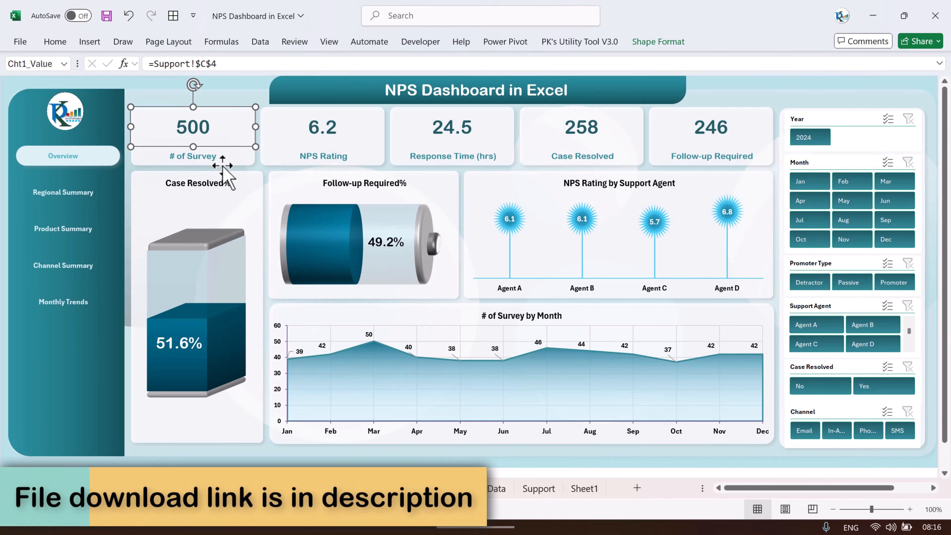
{"action": "left_click", "coordinate": [584, 489]}
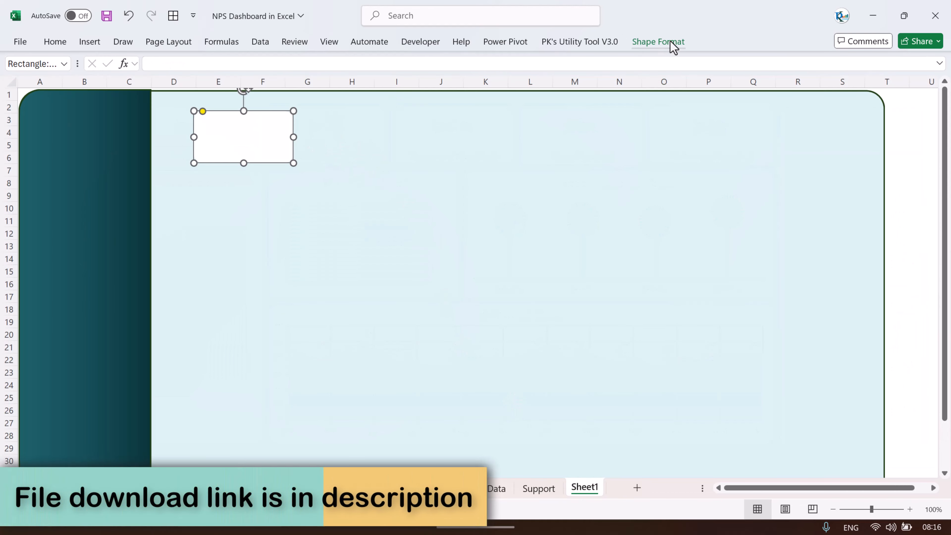
{"action": "left_click", "coordinate": [658, 42]}
{"action": "left_click", "coordinate": [375, 95]}
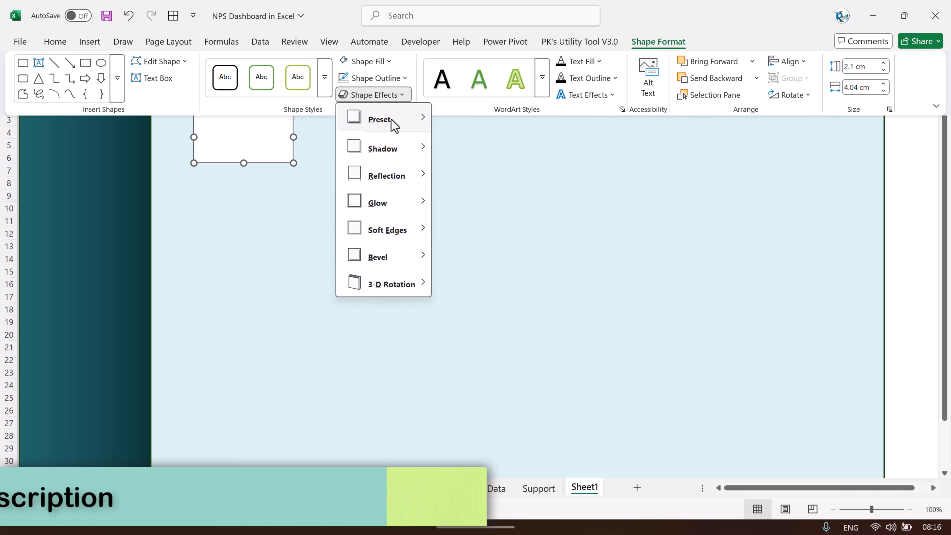
{"action": "mouse_move", "coordinate": [394, 127]}
{"action": "mouse_move", "coordinate": [391, 152]}
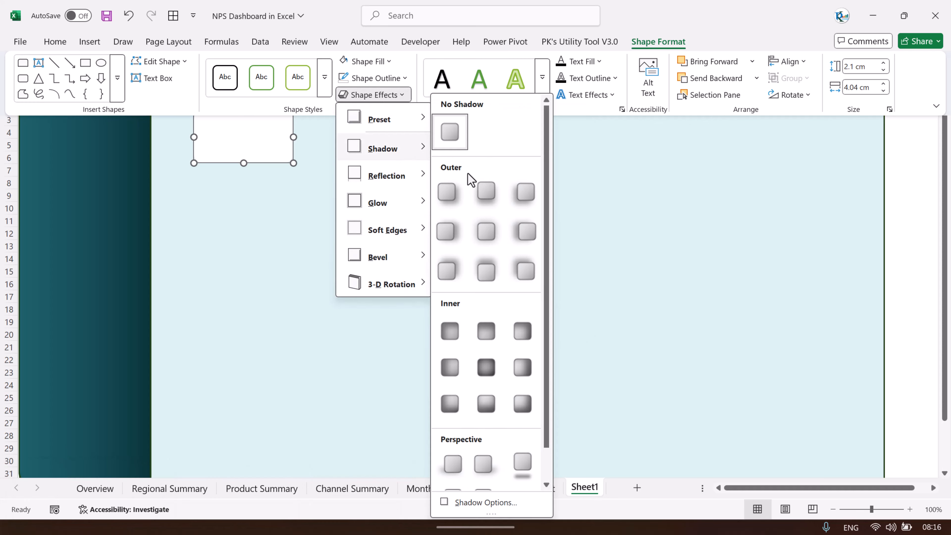
{"action": "left_click", "coordinate": [450, 197]}
{"action": "left_click", "coordinate": [909, 177]}
{"action": "left_click", "coordinate": [916, 158]}
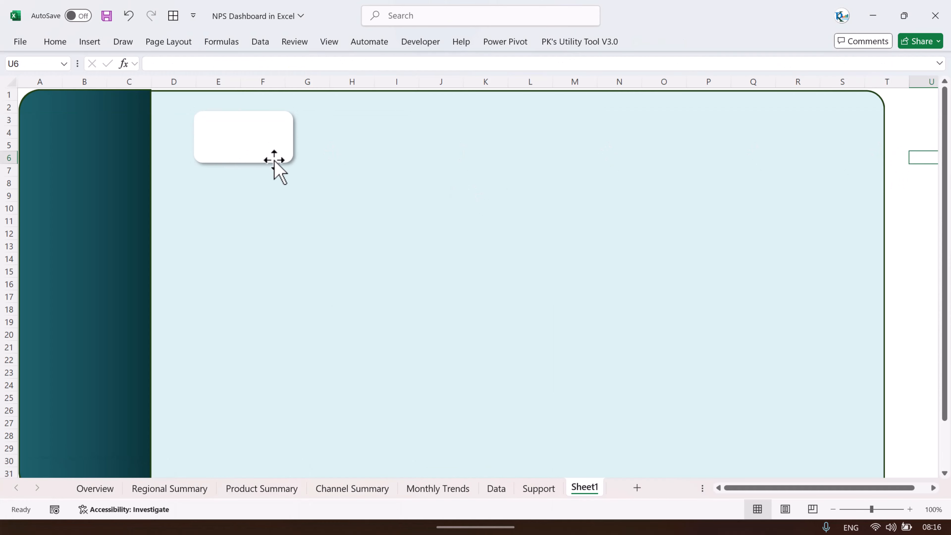
{"action": "left_click", "coordinate": [267, 146]}
{"action": "left_click_drag", "start_coordinate": [264, 146], "coordinate": [252, 145]}
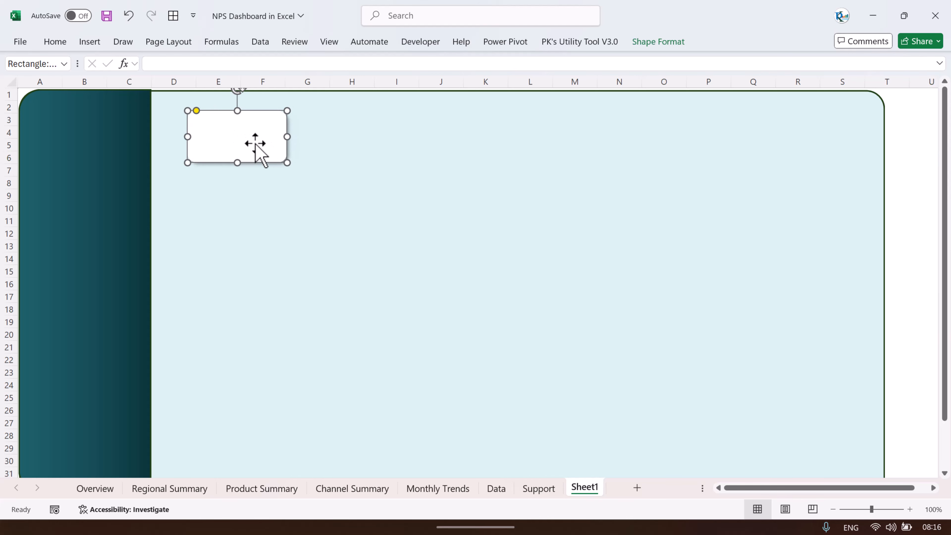
- Insert a text box about 3.57 cm by 0.67 cm across the lower half of the white card on Sheet1
{"action": "left_click", "coordinate": [92, 42]}
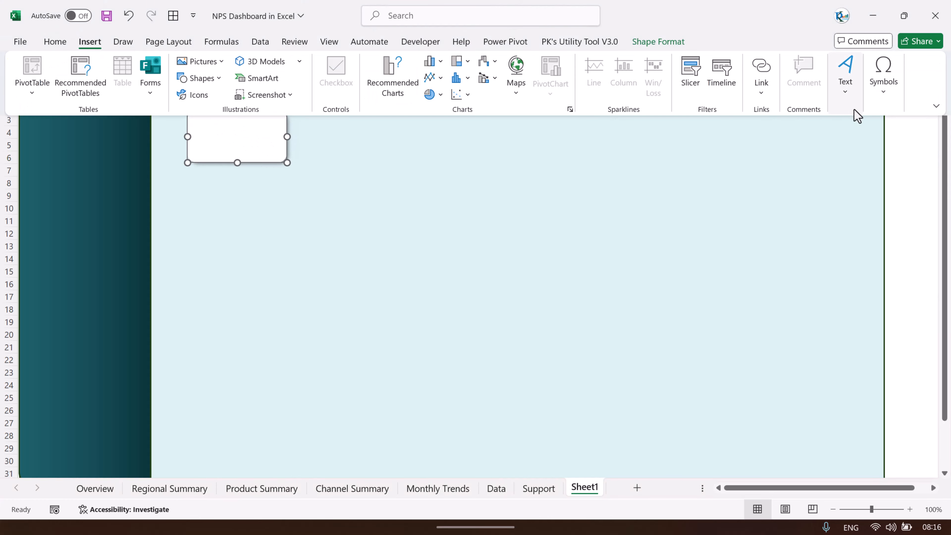
{"action": "left_click", "coordinate": [854, 101]}
{"action": "left_click", "coordinate": [804, 137]}
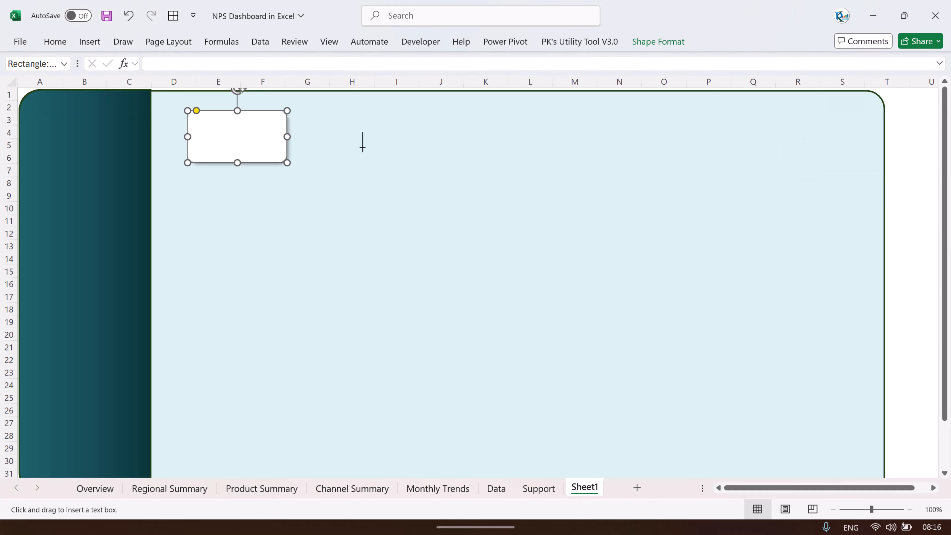
{"action": "left_click_drag", "start_coordinate": [283, 159], "coordinate": [284, 158]}
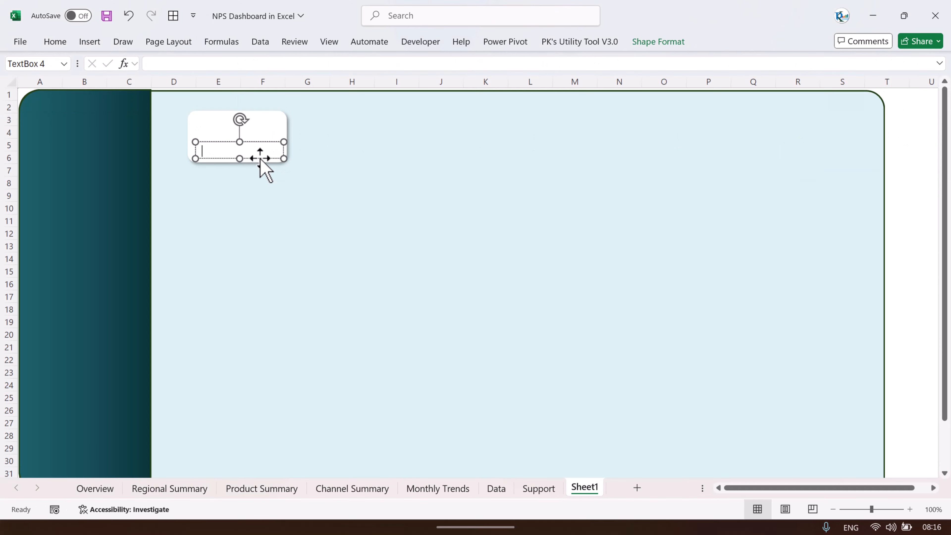
- Link the card's text box to the survey heading with the formula =Support!C3
{"action": "left_click", "coordinate": [205, 68]}
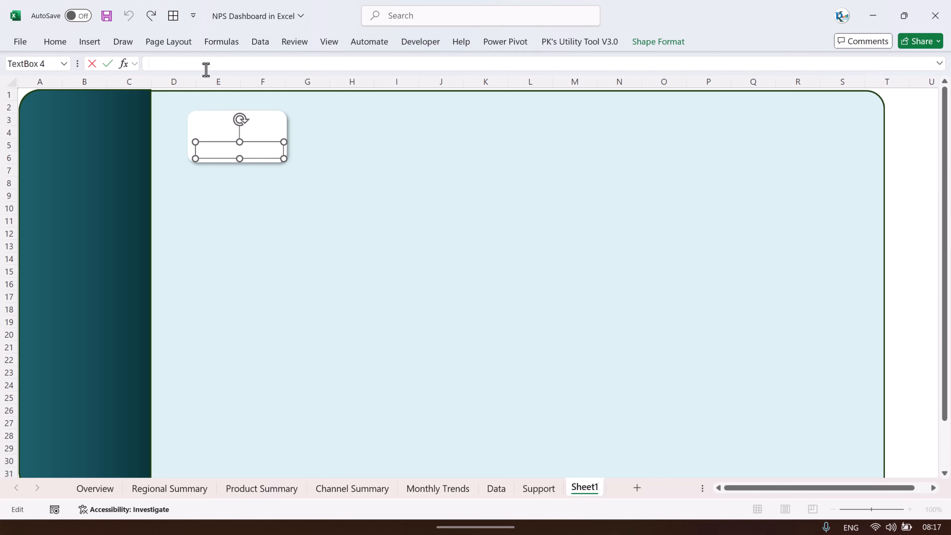
{"action": "type", "text": "="}
{"action": "left_click", "coordinate": [538, 488]}
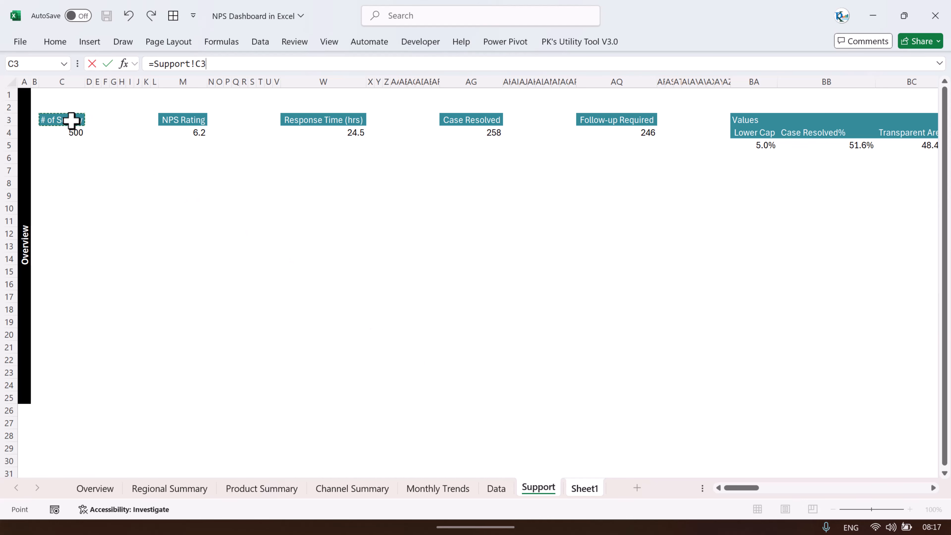
{"action": "key", "text": "Return"}
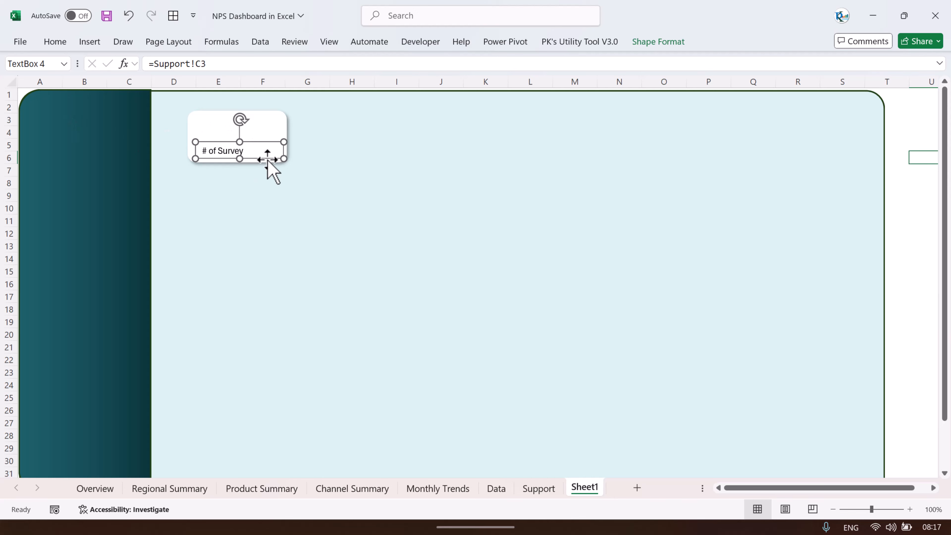
- Center the card label horizontally and vertically, and make its text bold in the medium-dark teal theme color
{"action": "double_click", "coordinate": [56, 44]}
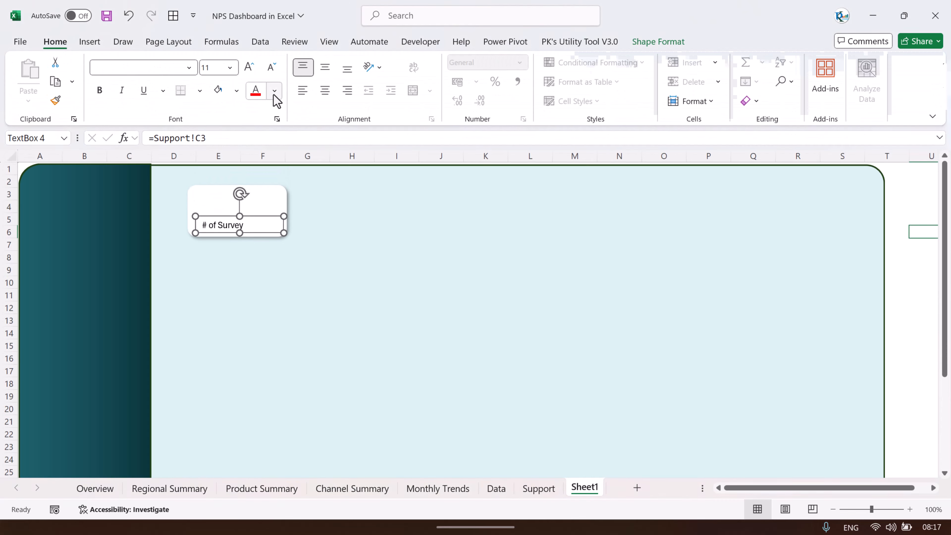
{"action": "left_click", "coordinate": [324, 91]}
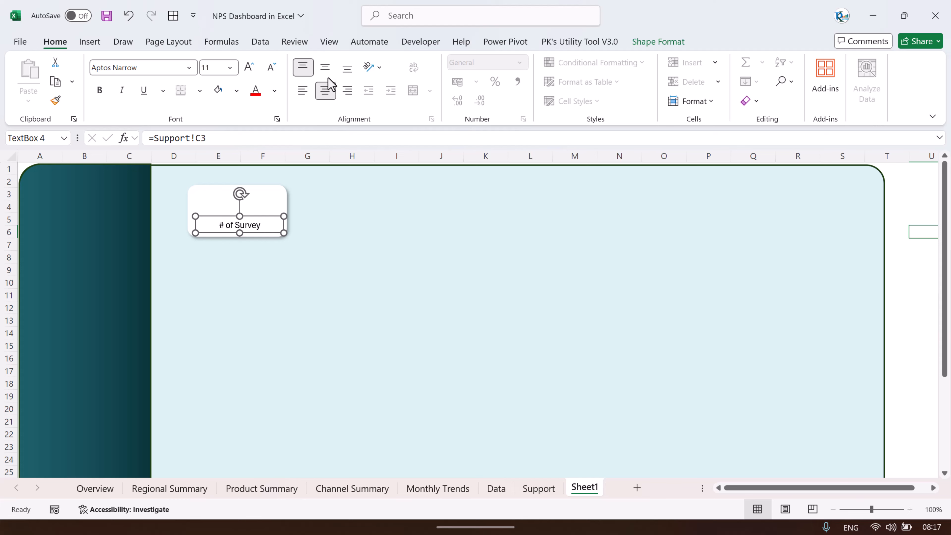
{"action": "left_click", "coordinate": [325, 68]}
{"action": "left_click", "coordinate": [275, 93]}
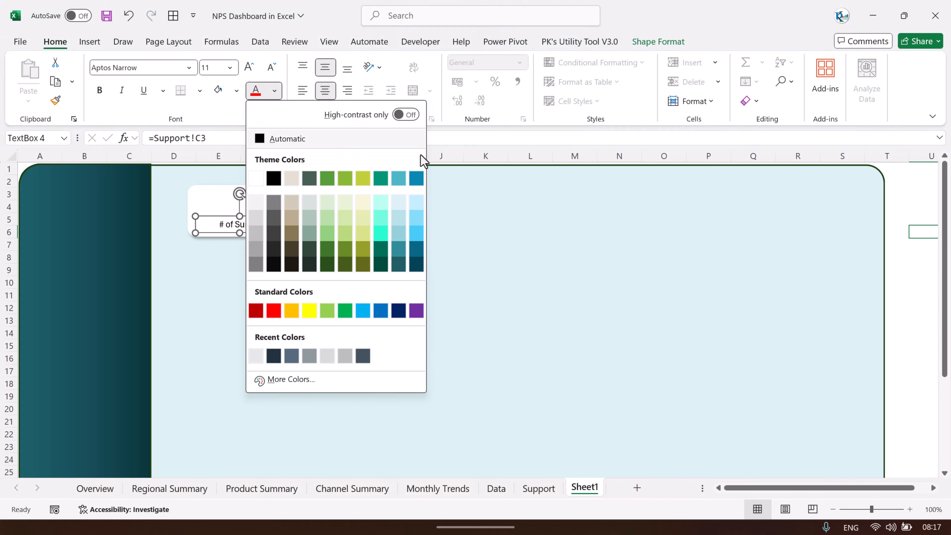
{"action": "left_click", "coordinate": [400, 249]}
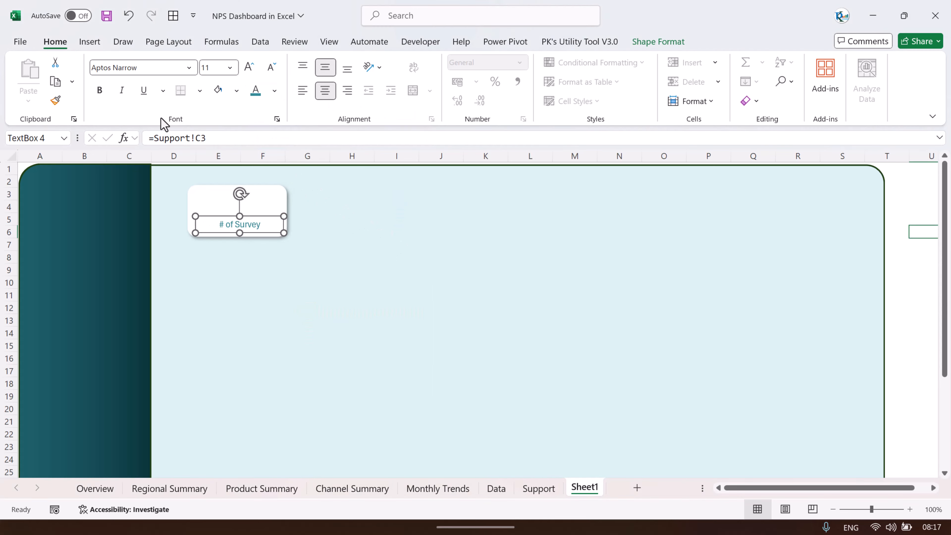
{"action": "left_click", "coordinate": [100, 92]}
- Duplicate the label text box, place the copy above it on the card, and link the copy to =Support!C4
{"action": "key", "text": "ctrl+d"}
{"action": "left_click_drag", "start_coordinate": [272, 242], "coordinate": [261, 212]}
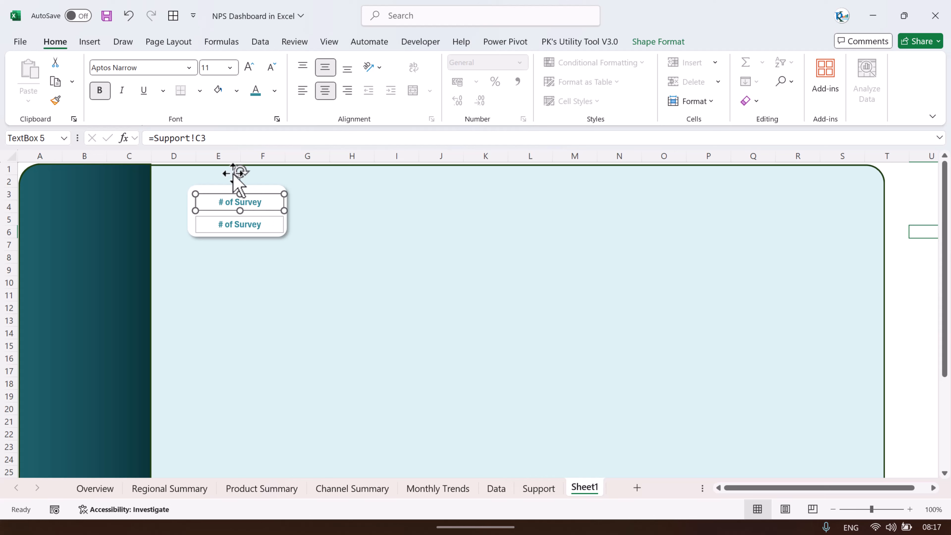
{"action": "left_click_drag", "start_coordinate": [153, 138], "coordinate": [212, 137]}
{"action": "type", "text": "="}
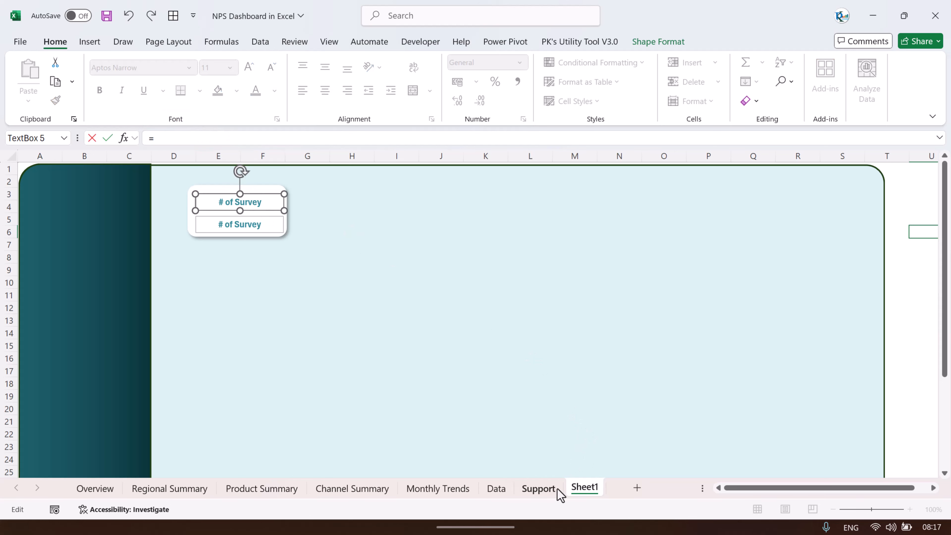
{"action": "left_click", "coordinate": [539, 488]}
{"action": "left_click", "coordinate": [69, 206]}
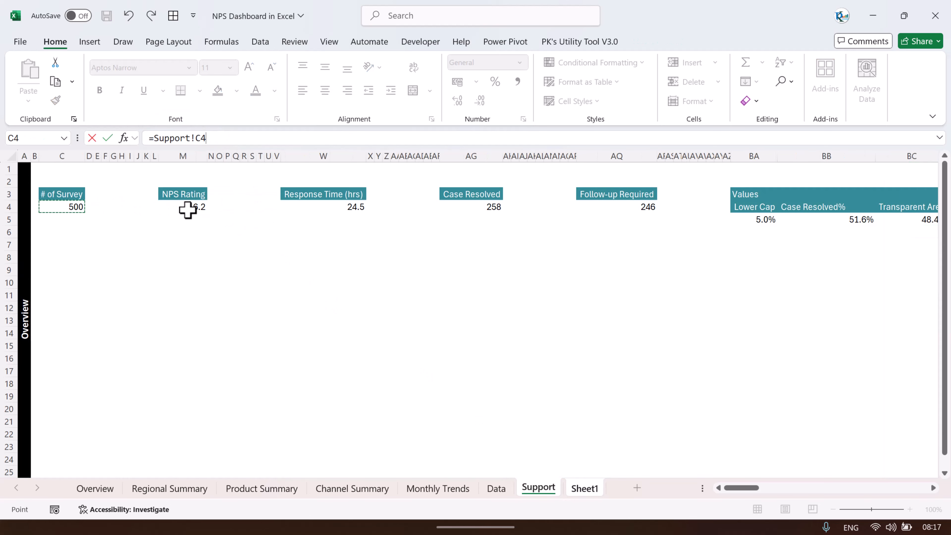
{"action": "key", "text": "Return"}
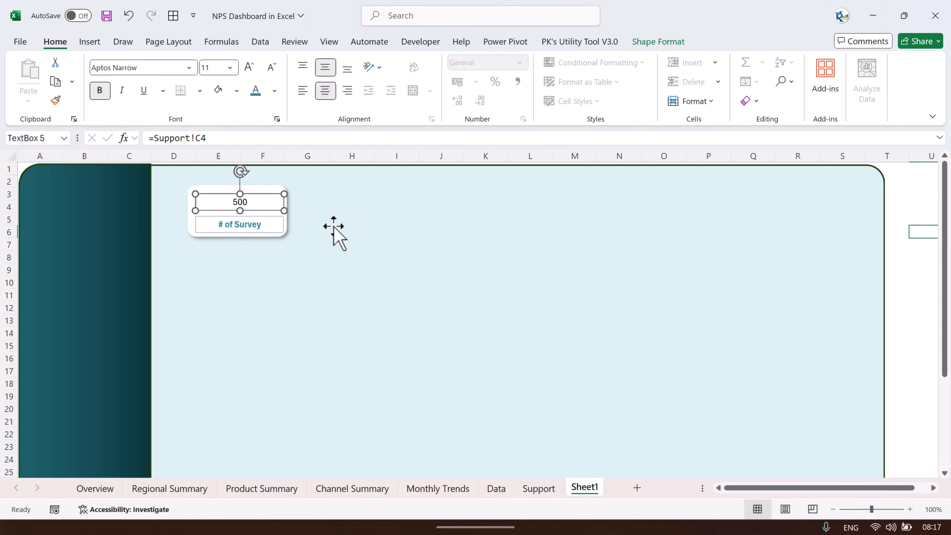
- Remove the fill and outline from both text boxes on the card
{"action": "left_click", "coordinate": [267, 227]}
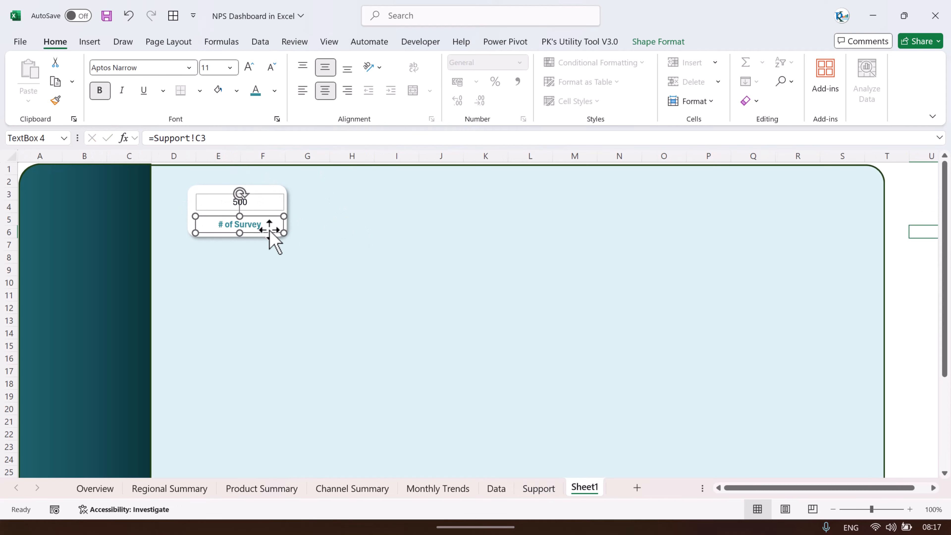
{"action": "left_click", "coordinate": [267, 204], "text": "ctrl"}
{"action": "left_click", "coordinate": [683, 44]}
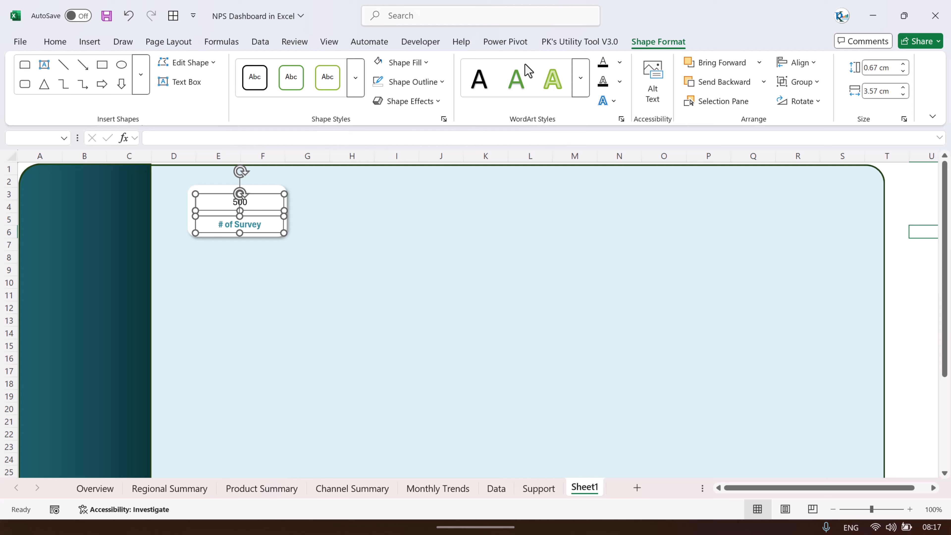
{"action": "left_click", "coordinate": [408, 64]}
{"action": "left_click", "coordinate": [402, 354]}
{"action": "left_click", "coordinate": [423, 87]}
{"action": "left_click", "coordinate": [426, 375]}
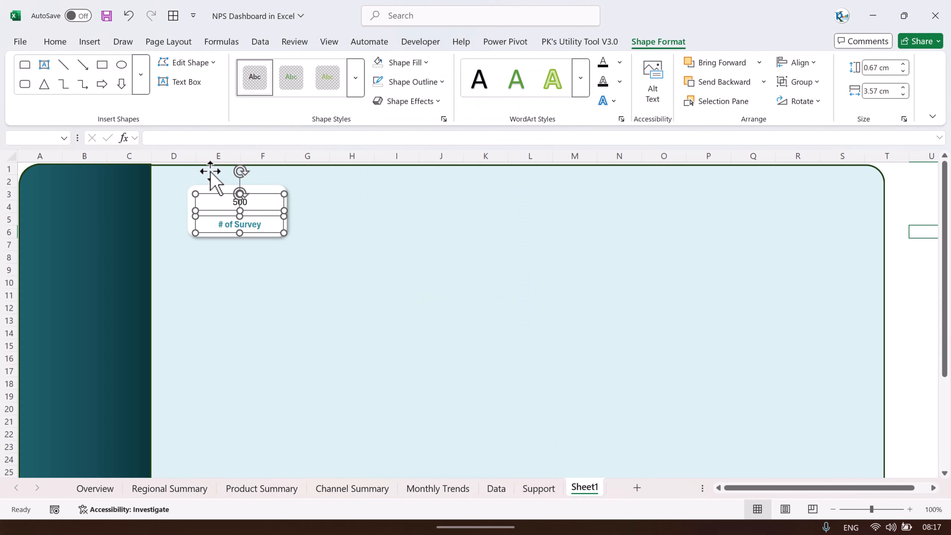
- Give the card's upper value text the darkest teal theme color and the Arial Rounded MT Bold font
{"action": "left_click", "coordinate": [60, 43]}
{"action": "left_click", "coordinate": [312, 221]}
{"action": "left_click", "coordinate": [264, 205]}
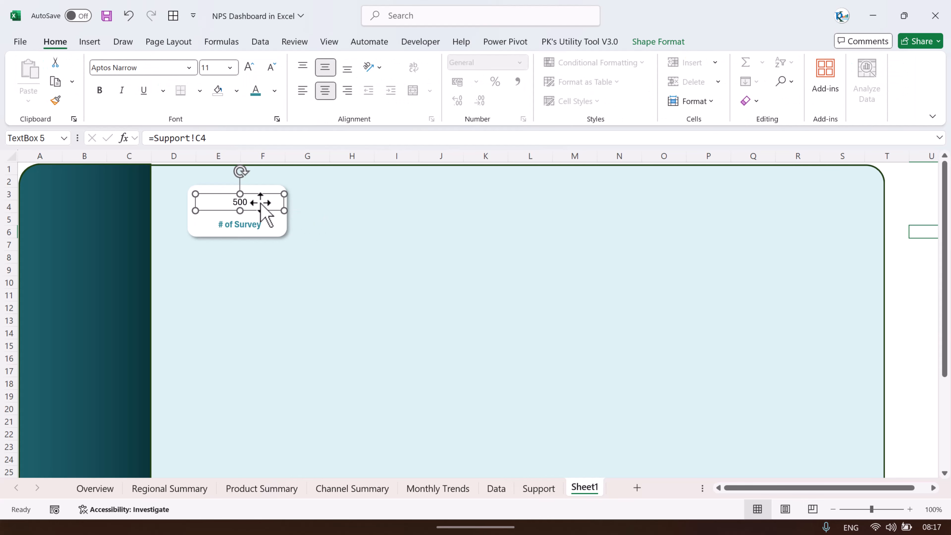
{"action": "left_click", "coordinate": [275, 93]}
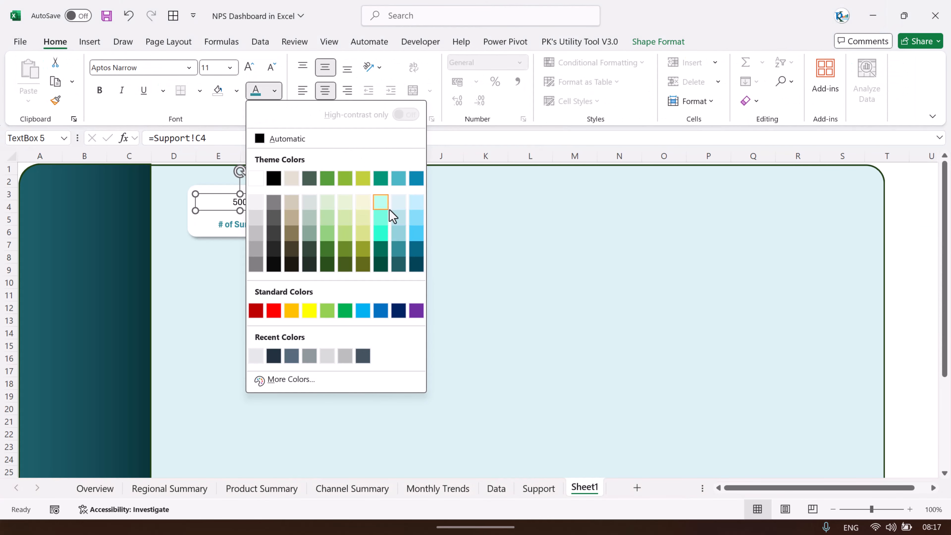
{"action": "left_click", "coordinate": [399, 263]}
{"action": "left_click", "coordinate": [151, 71]}
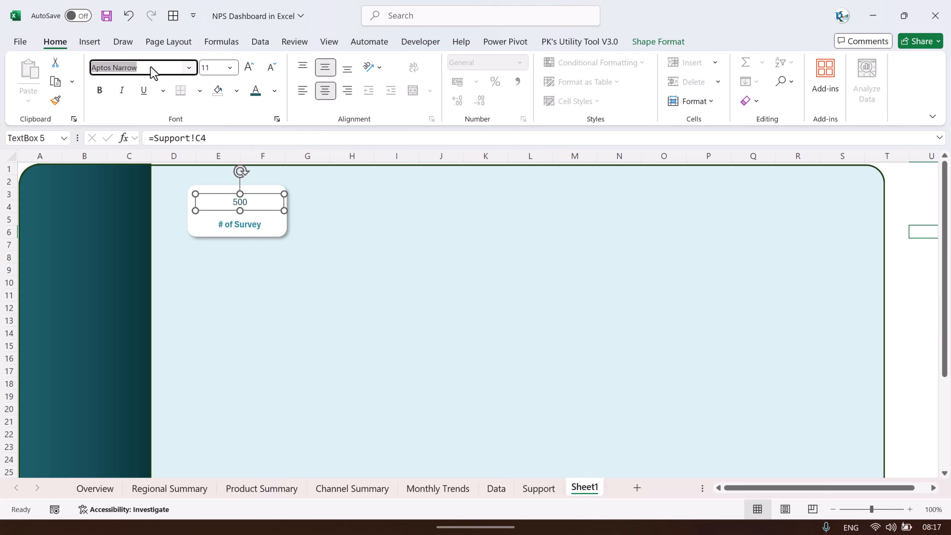
{"action": "type", "text": "Arial"}
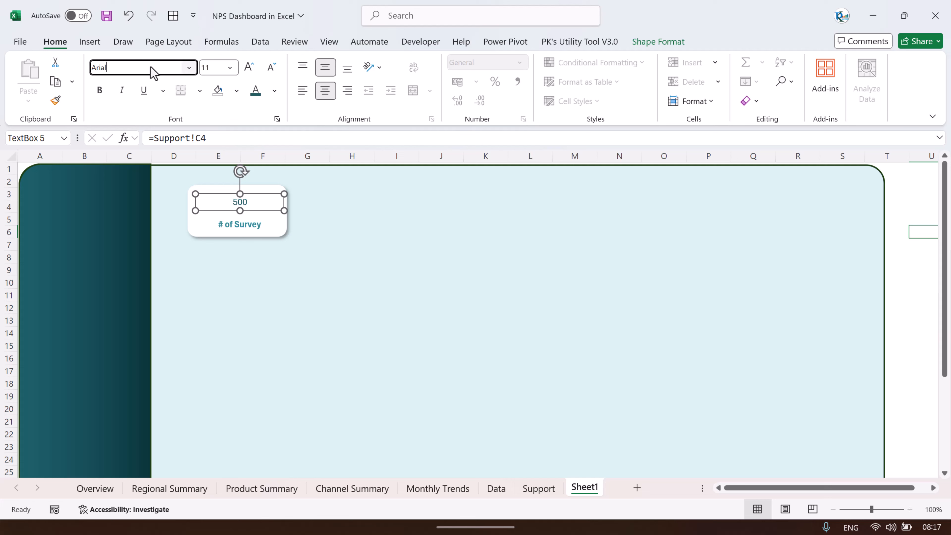
{"action": "type", "text": " Rounded MT Bold"}
{"action": "key", "text": "Return"}
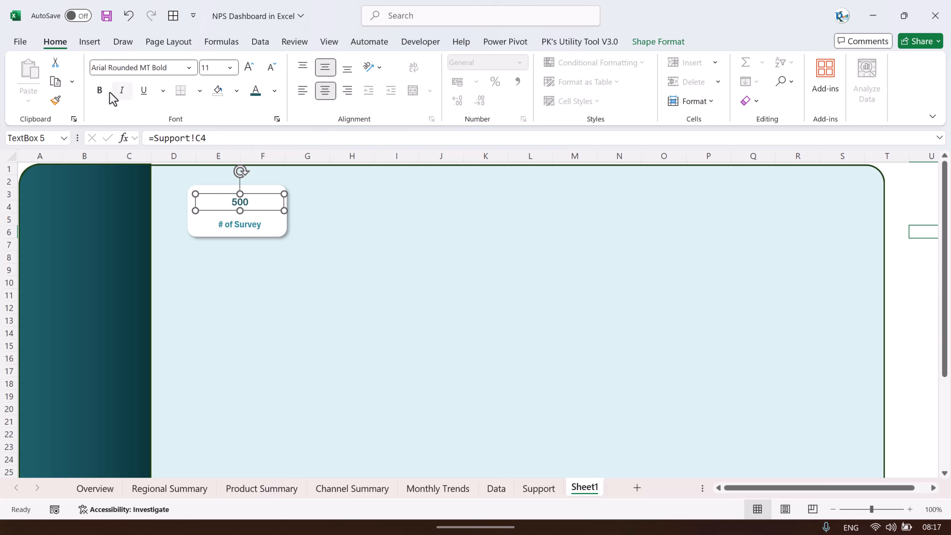
- Make the card's value bold at size 24 and position its text box centered above the label
{"action": "left_click", "coordinate": [100, 91]}
{"action": "left_click", "coordinate": [250, 68]}
{"action": "left_click", "coordinate": [249, 69]}
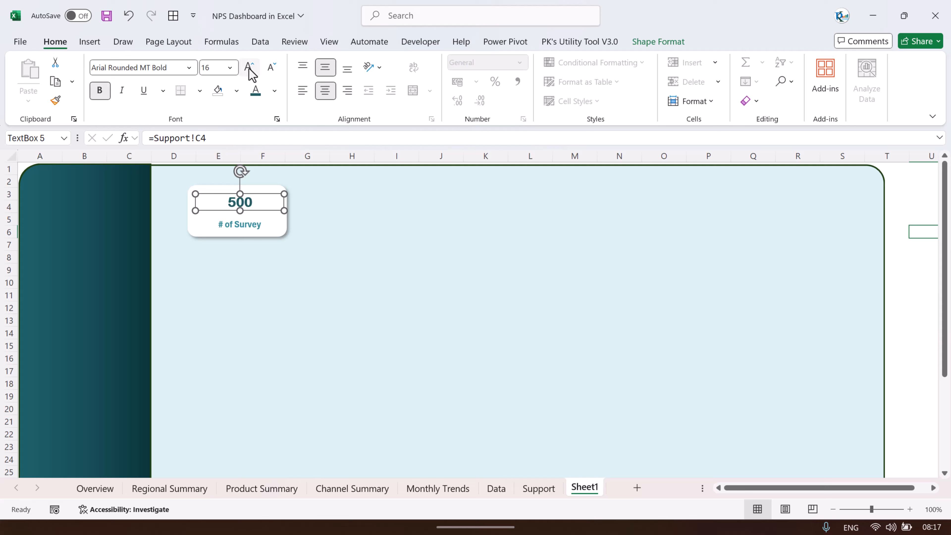
{"action": "left_click", "coordinate": [249, 68]}
{"action": "left_click", "coordinate": [250, 68]}
{"action": "left_click", "coordinate": [250, 68]}
{"action": "left_click", "coordinate": [250, 68]}
{"action": "left_click_drag", "start_coordinate": [240, 210], "coordinate": [247, 205]}
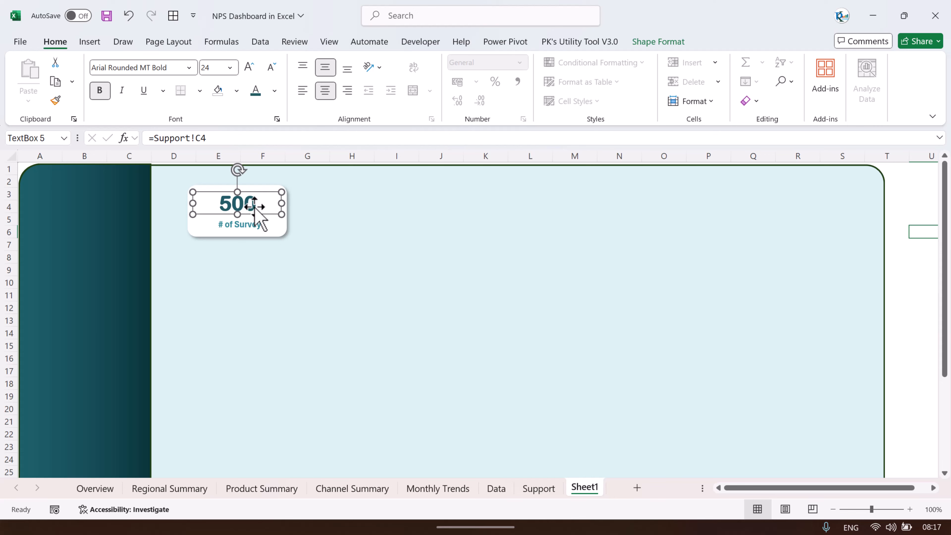
{"action": "left_click", "coordinate": [919, 197]}
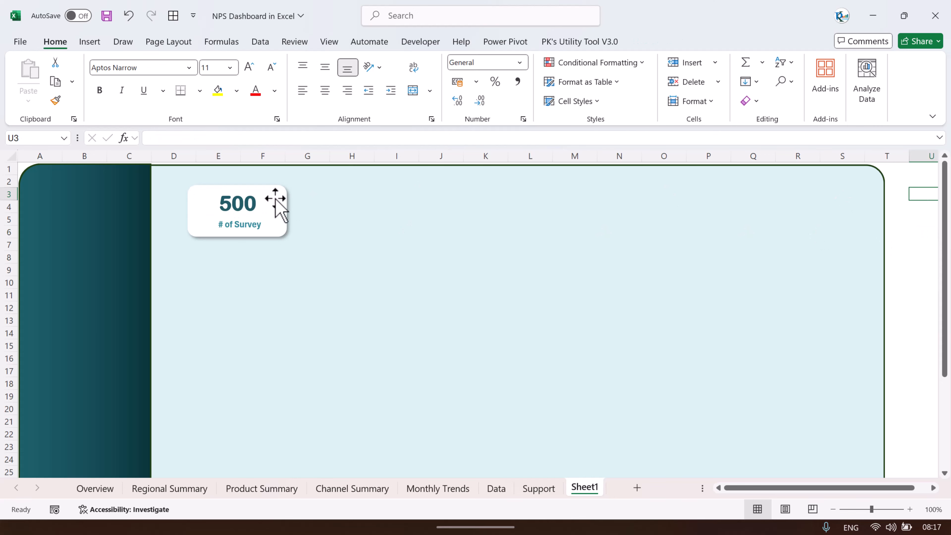
- Compare Sheet1's survey card with the cards and charts on the Overview sheet
{"action": "left_click", "coordinate": [94, 488]}
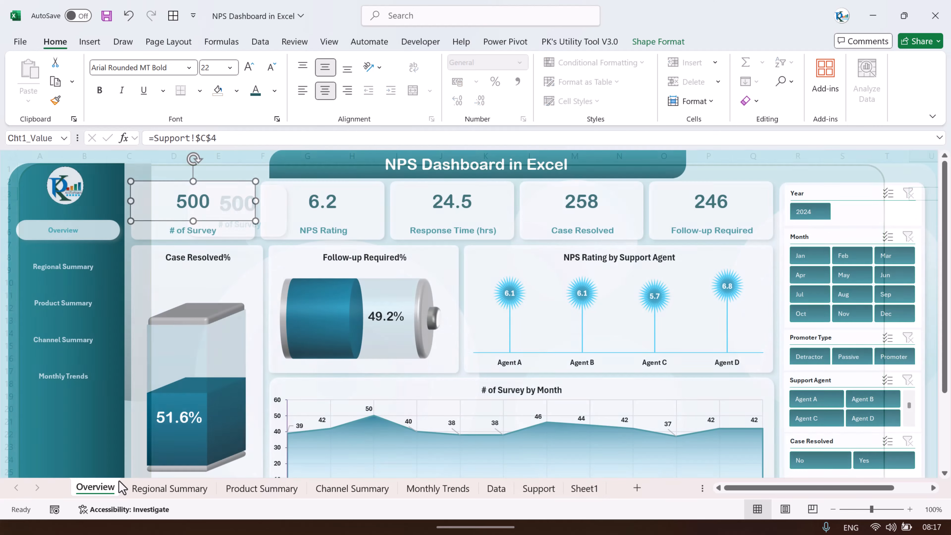
{"action": "left_click", "coordinate": [578, 494]}
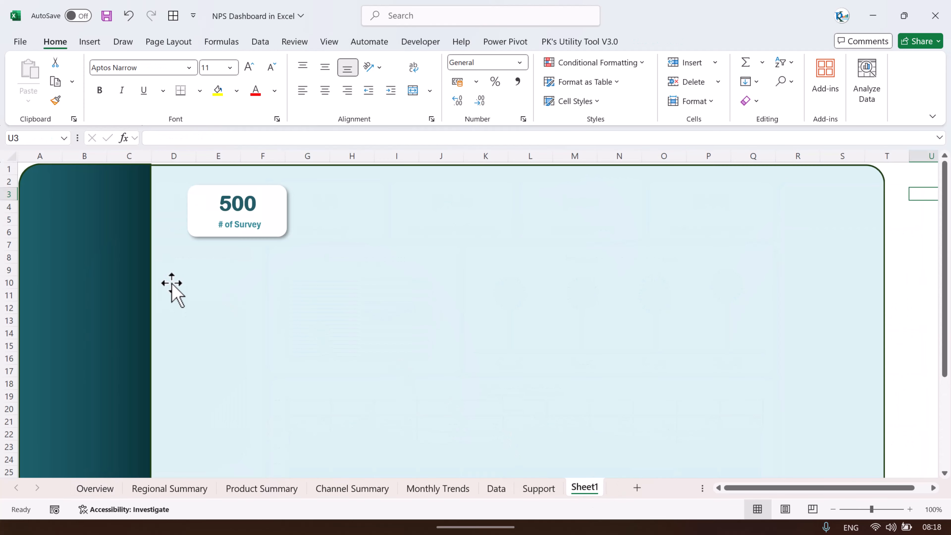
{"action": "left_click", "coordinate": [921, 243]}
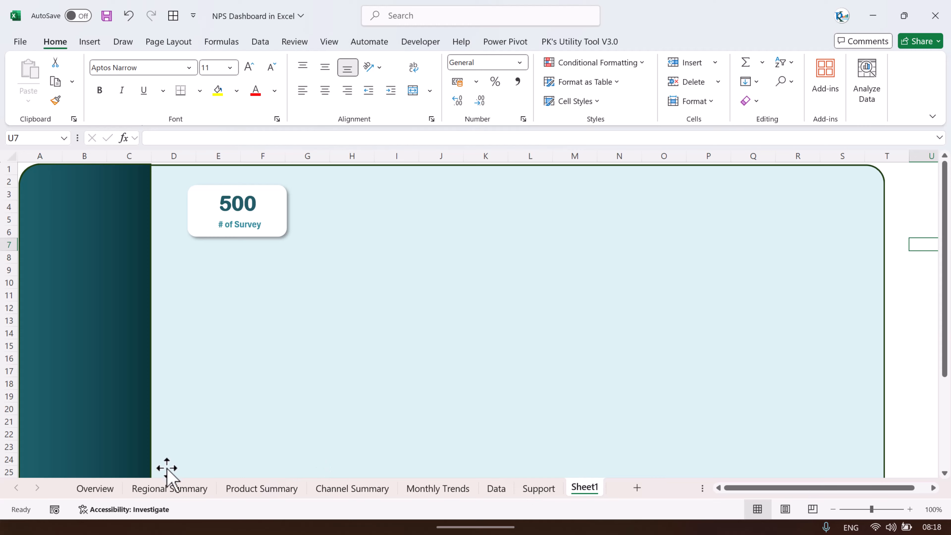
{"action": "left_click", "coordinate": [117, 490]}
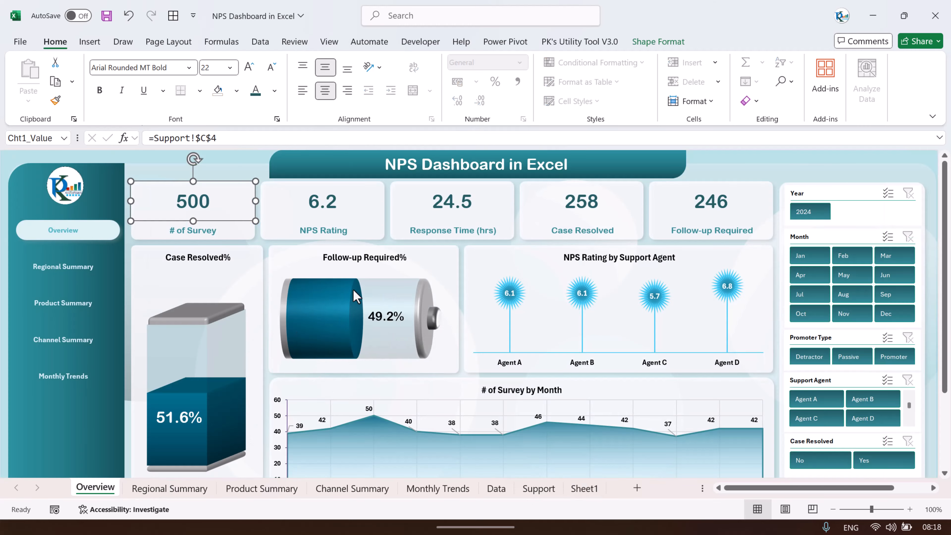
- Examine the Case Resolved% pivot table on the Support sheet, including its Lower Cap and Transparent Area fields
{"action": "left_click", "coordinate": [538, 490]}
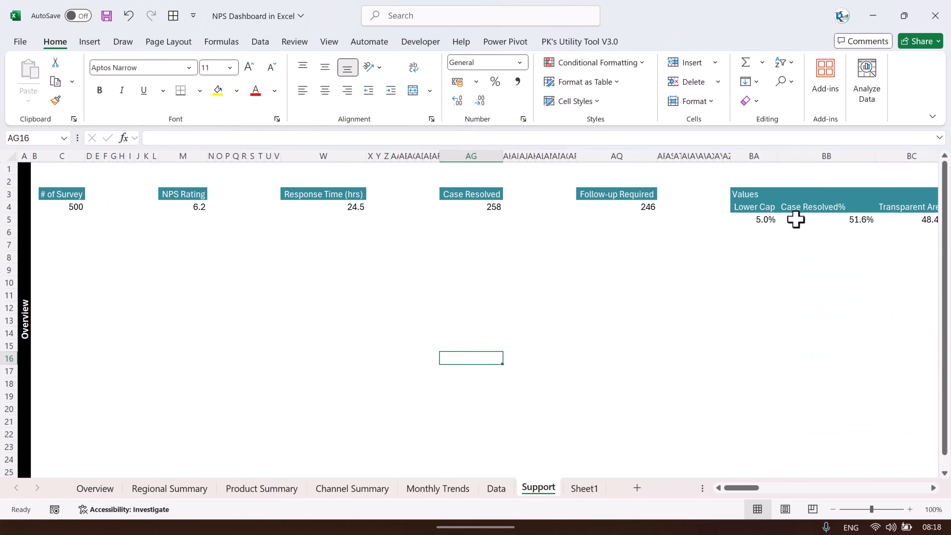
{"action": "left_click", "coordinate": [781, 208]}
{"action": "left_click_drag", "start_coordinate": [741, 489], "coordinate": [763, 494]}
{"action": "left_click_drag", "start_coordinate": [279, 208], "coordinate": [337, 216]}
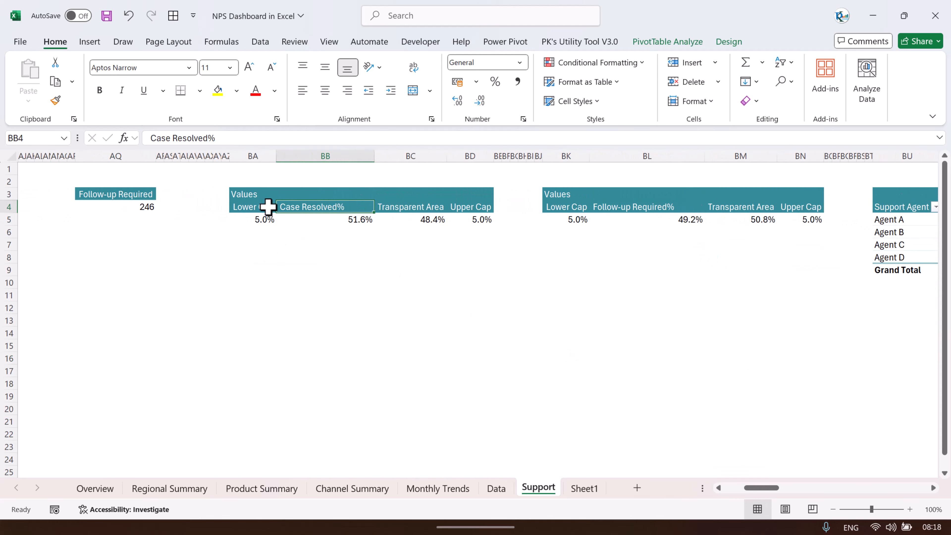
{"action": "left_click_drag", "start_coordinate": [268, 206], "coordinate": [265, 218]}
{"action": "left_click", "coordinate": [410, 219]}
- Inspect the formula of the pivot table's Case Resolved% calculated field
{"action": "left_click", "coordinate": [668, 42]}
{"action": "left_click", "coordinate": [700, 62]}
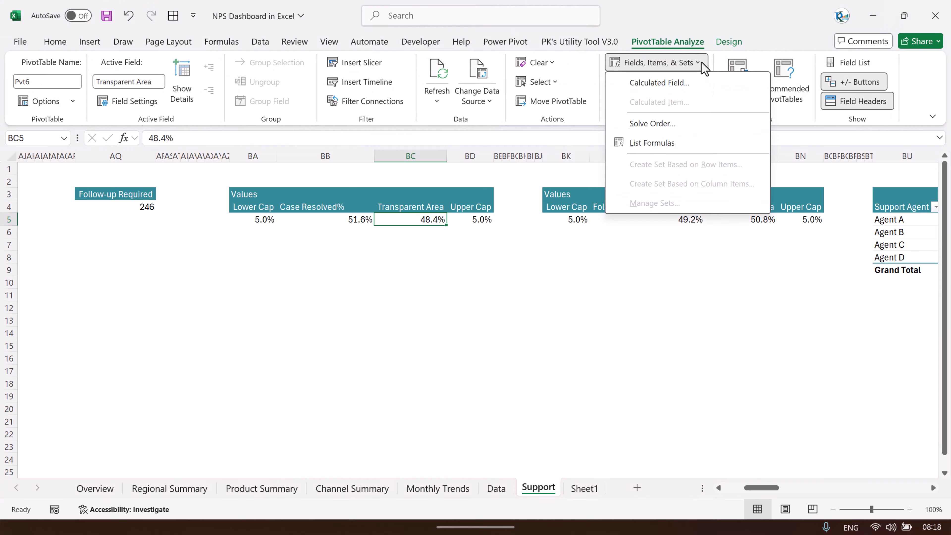
{"action": "left_click", "coordinate": [674, 87]}
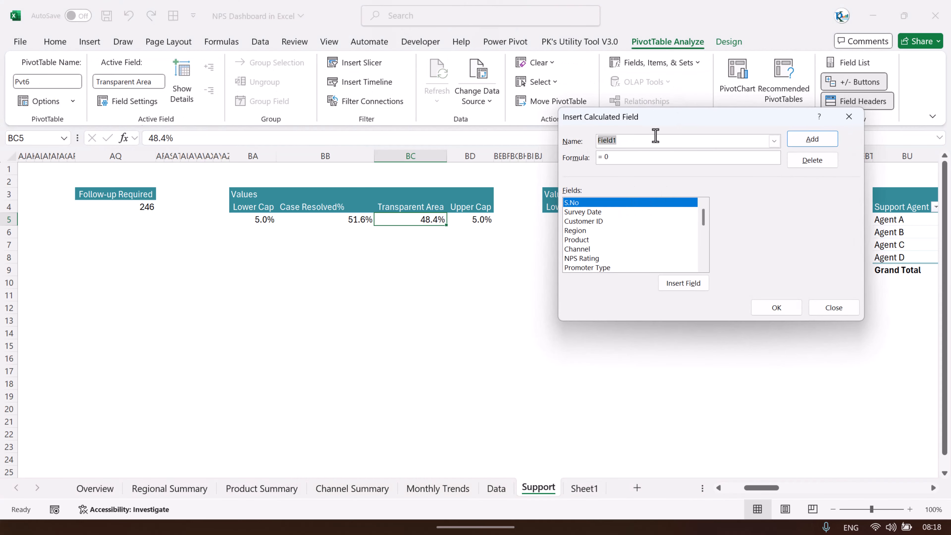
{"action": "left_click", "coordinate": [773, 140]}
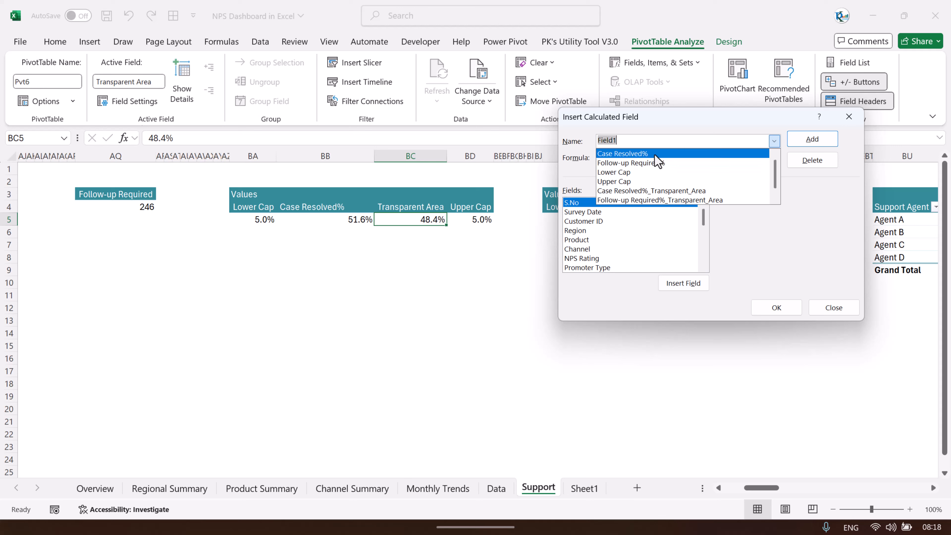
{"action": "left_click", "coordinate": [657, 154]}
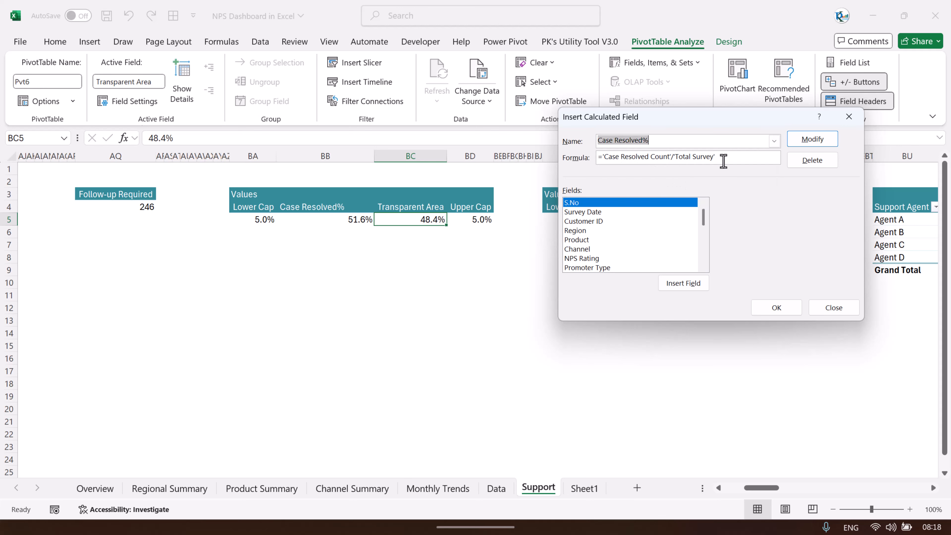
- Close the calculated field definition and list all of the pivot table's calculated field formulas on a new sheet
{"action": "left_click", "coordinate": [849, 116]}
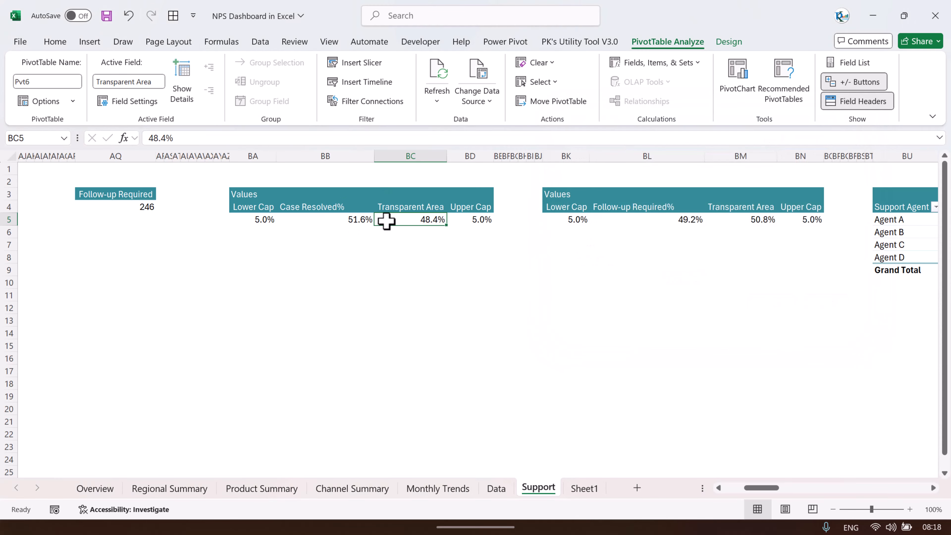
{"action": "left_click", "coordinate": [673, 64]}
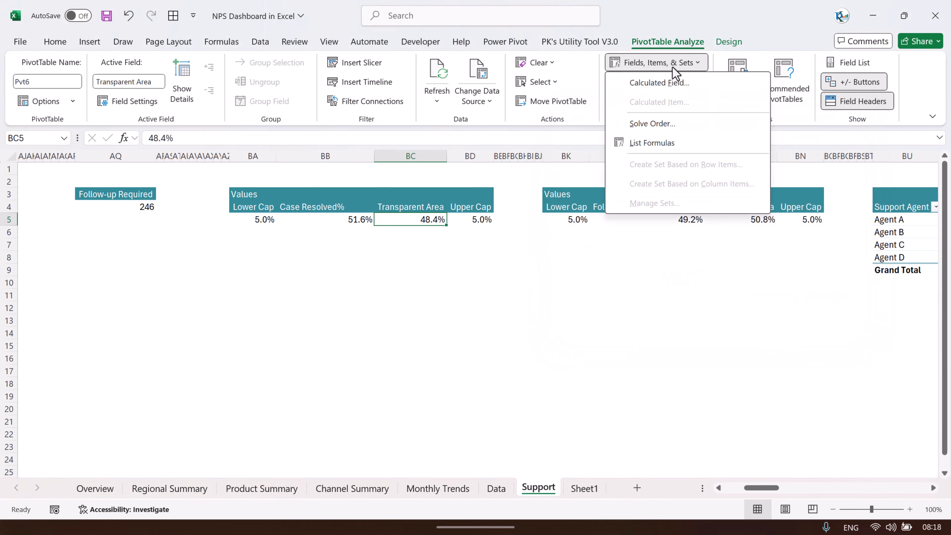
{"action": "left_click", "coordinate": [676, 145]}
- Examine the listed formulas for the Case Resolved%, Follow-up Required%, Lower Cap, Upper Cap and transparent area calculated fields
{"action": "left_click", "coordinate": [125, 204]}
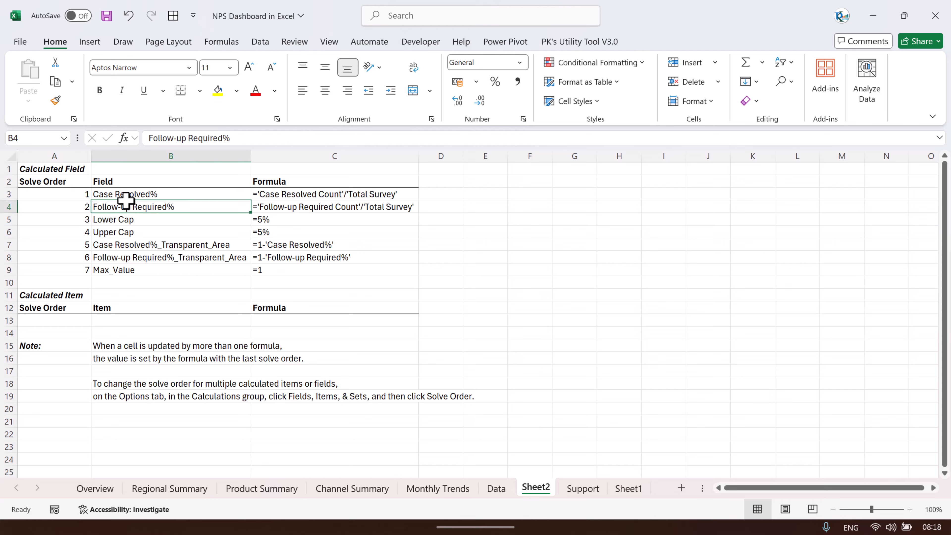
{"action": "left_click_drag", "start_coordinate": [120, 192], "coordinate": [331, 270]}
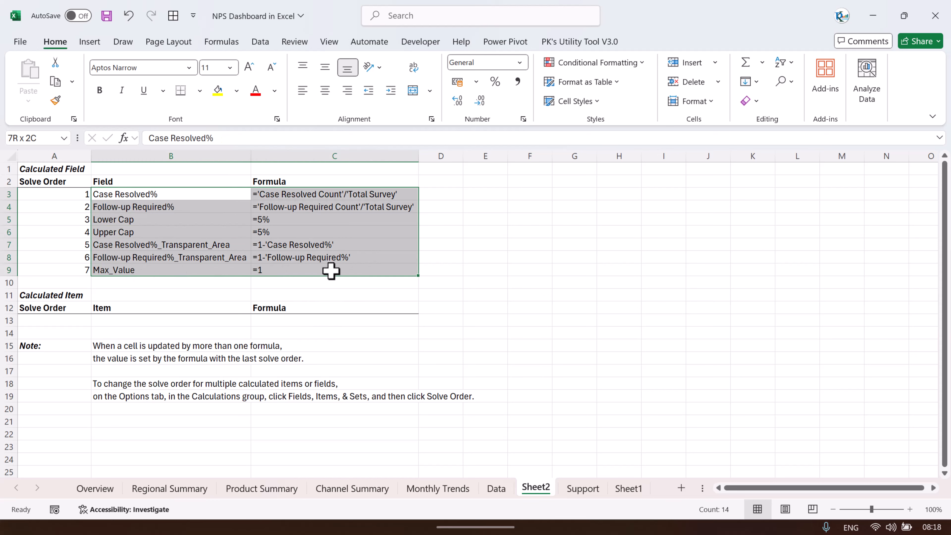
{"action": "left_click", "coordinate": [147, 196]}
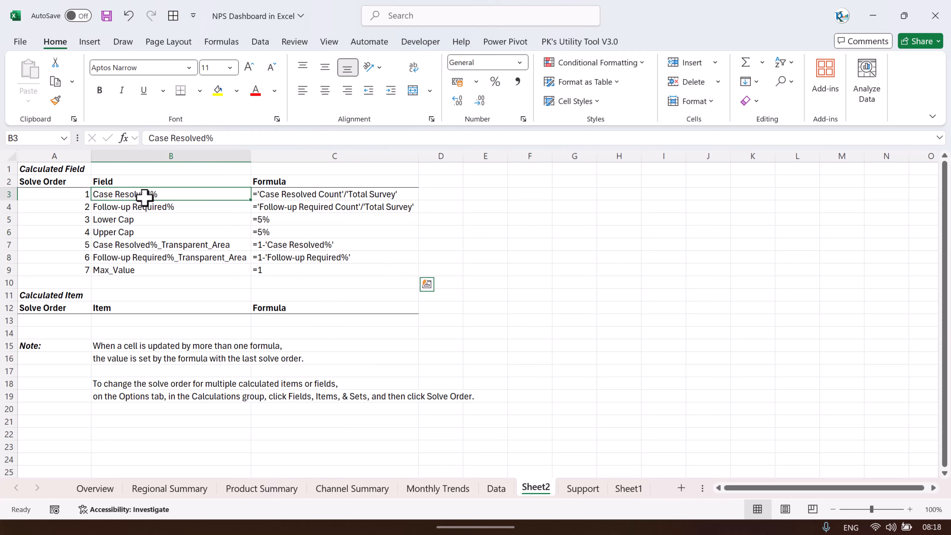
{"action": "left_click", "coordinate": [151, 221]}
{"action": "left_click_drag", "start_coordinate": [141, 198], "coordinate": [410, 192]}
{"action": "left_click_drag", "start_coordinate": [176, 206], "coordinate": [259, 210]}
{"action": "left_click_drag", "start_coordinate": [122, 219], "coordinate": [148, 234]}
{"action": "left_click", "coordinate": [283, 236]}
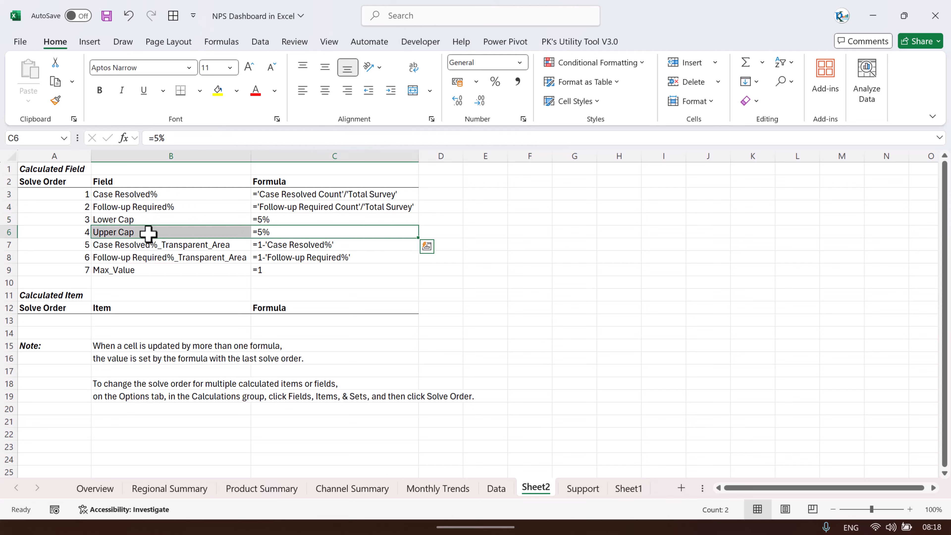
{"action": "left_click", "coordinate": [144, 249]}
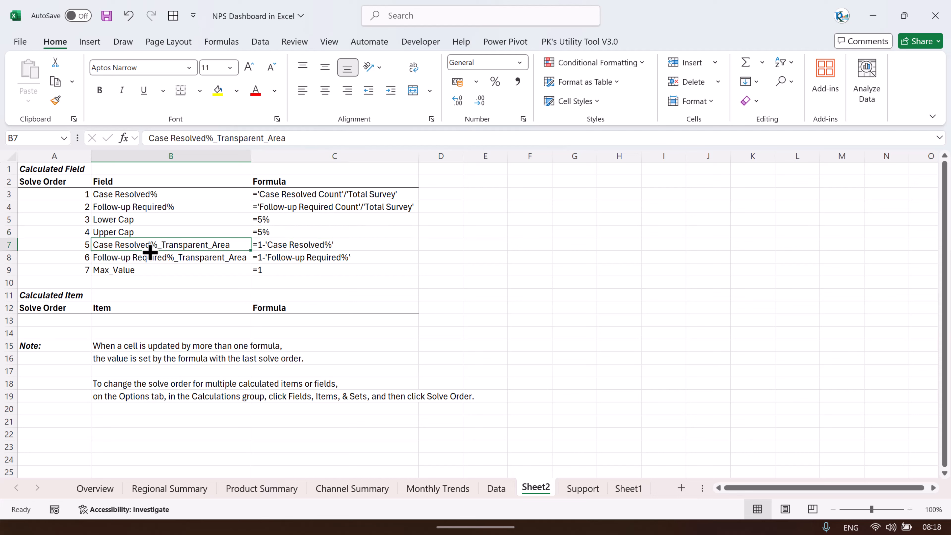
{"action": "left_click", "coordinate": [339, 245]}
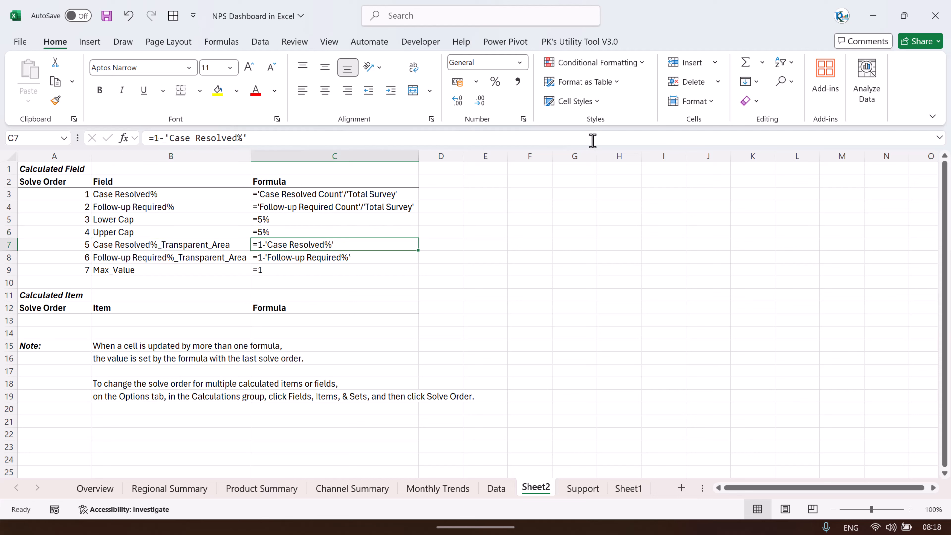
- Return to the Support sheet and review the Lower Cap, Case Resolved%, Transparent Area and Upper Cap values of the Case Resolved% pivot table
{"action": "left_click", "coordinate": [583, 488]}
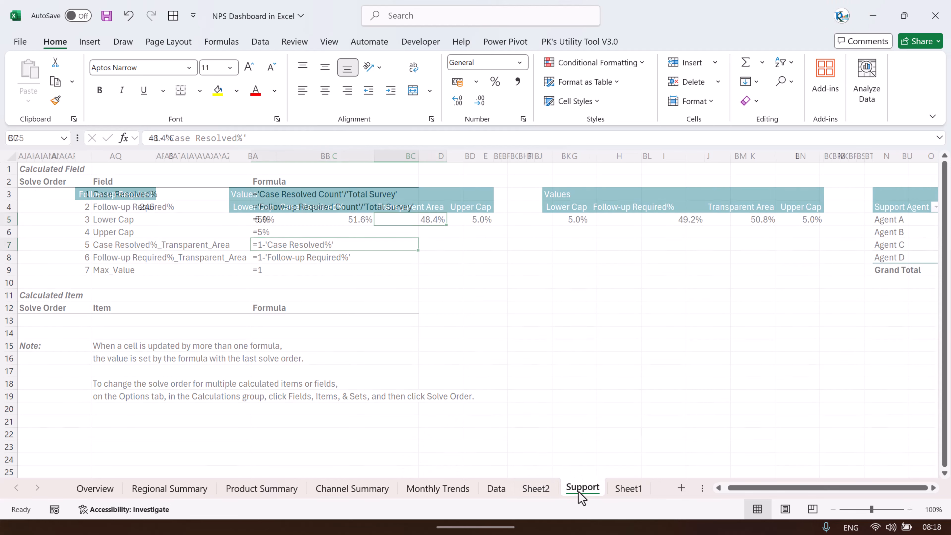
{"action": "left_click", "coordinate": [602, 292]}
{"action": "left_click", "coordinate": [428, 221]}
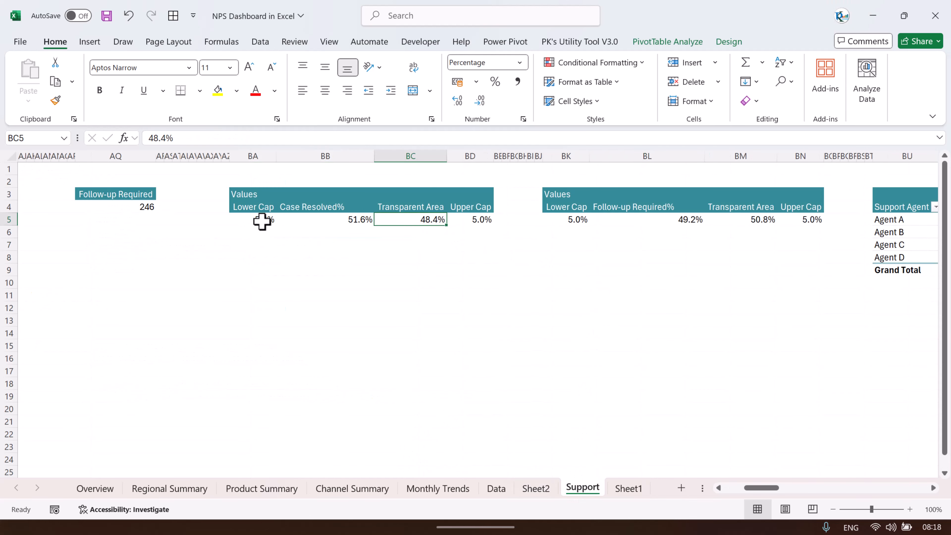
{"action": "left_click", "coordinate": [263, 221]}
{"action": "left_click", "coordinate": [369, 222]}
{"action": "left_click", "coordinate": [434, 221]}
{"action": "left_click", "coordinate": [478, 220]}
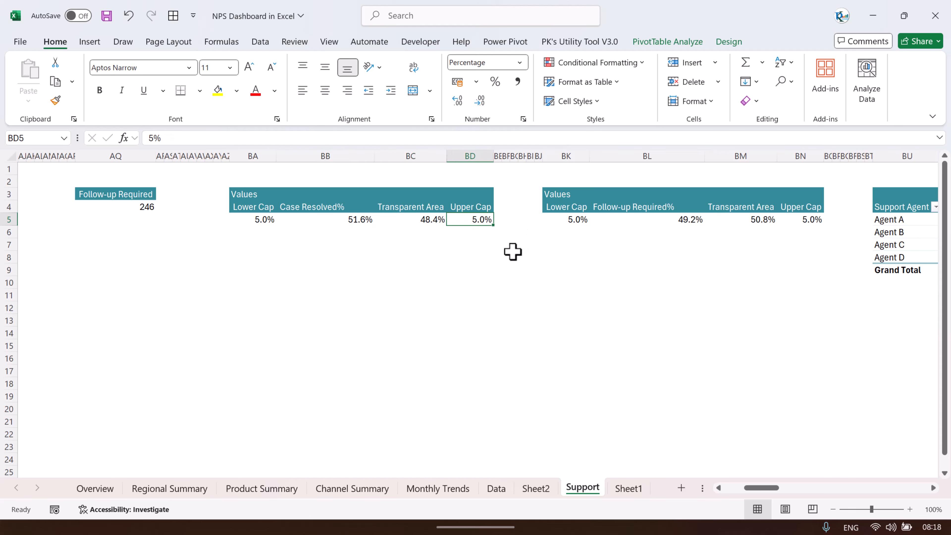
{"action": "left_click_drag", "start_coordinate": [250, 220], "coordinate": [486, 219]}
- Insert a 3-D stacked bar chart from the Case Resolved% pivot table
{"action": "left_click", "coordinate": [410, 221]}
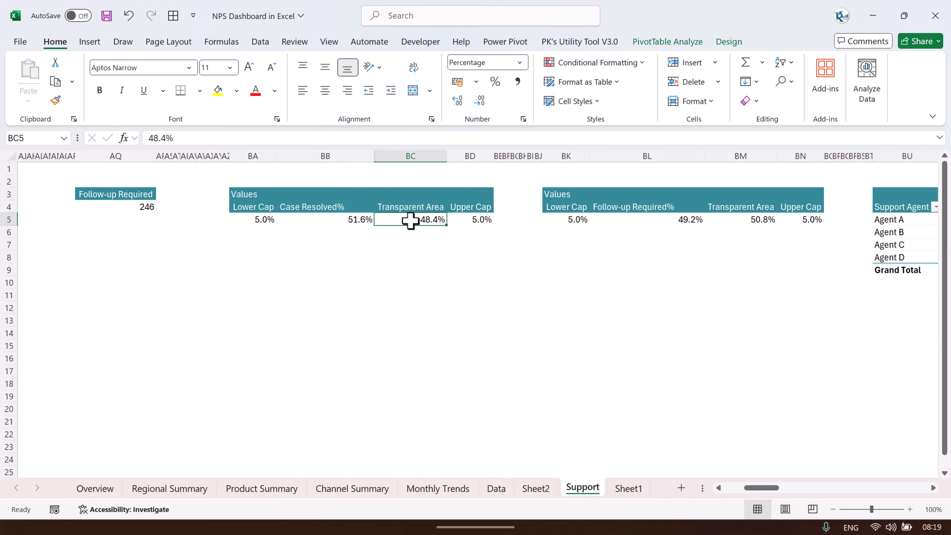
{"action": "left_click", "coordinate": [89, 41]}
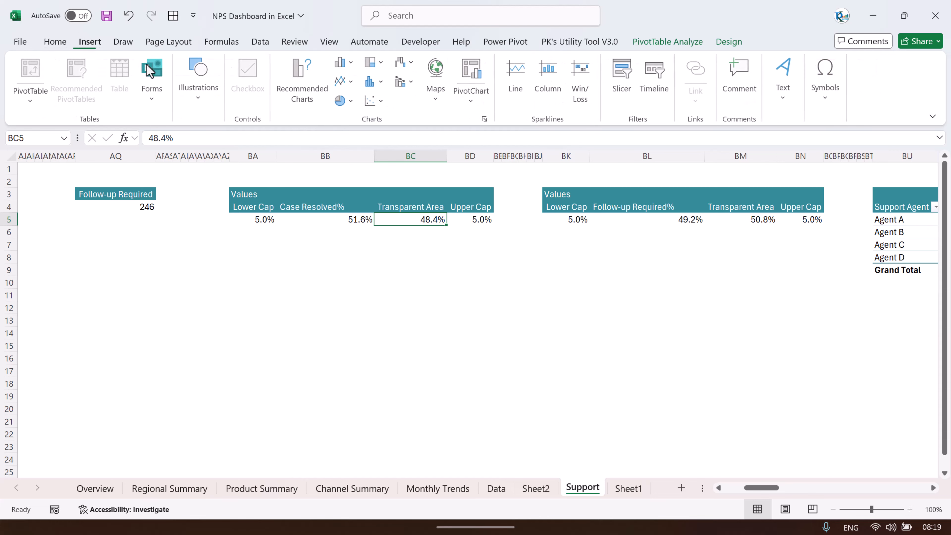
{"action": "left_click", "coordinate": [352, 63]}
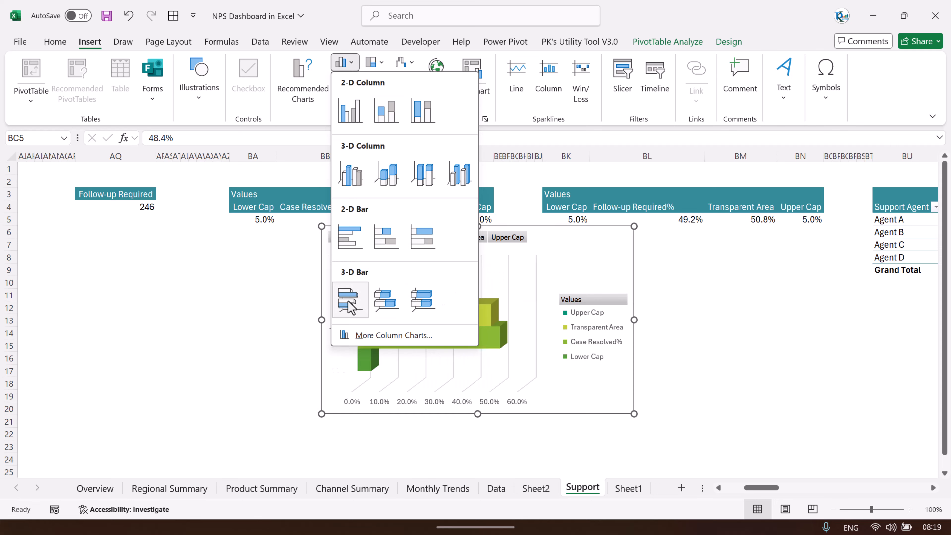
{"action": "left_click", "coordinate": [399, 303]}
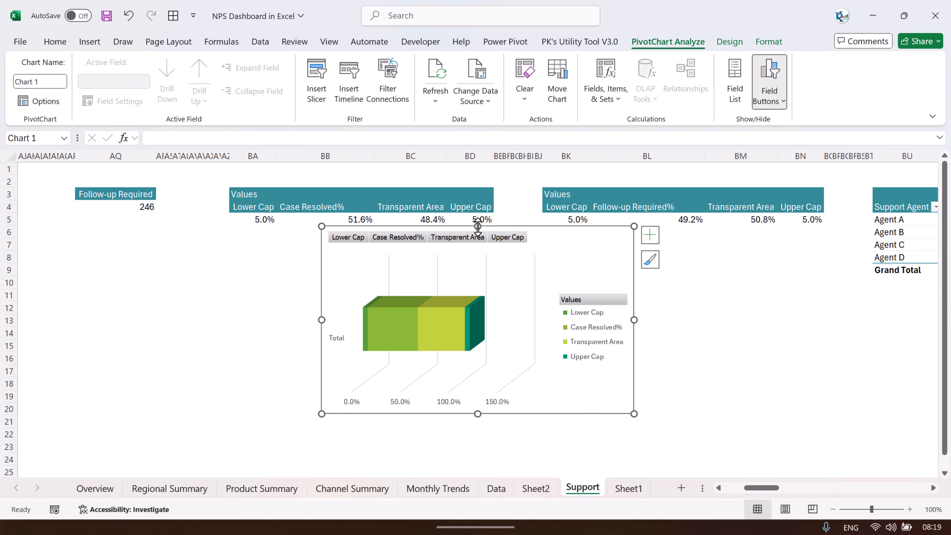
- Resize the new pivot chart and position it just below the Case Resolved% pivot table
{"action": "left_click_drag", "start_coordinate": [478, 226], "coordinate": [477, 284]}
{"action": "left_click_drag", "start_coordinate": [478, 414], "coordinate": [472, 439]}
{"action": "left_click_drag", "start_coordinate": [567, 291], "coordinate": [549, 247]}
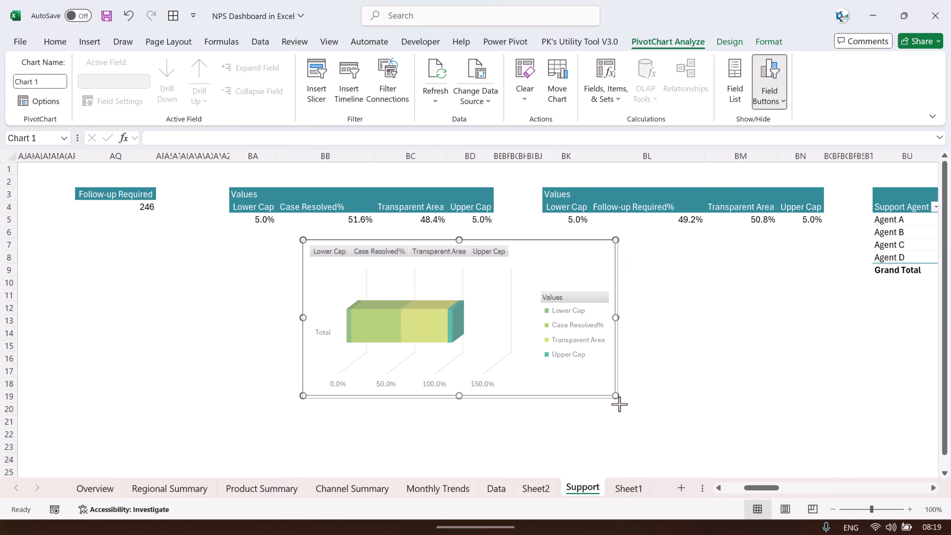
{"action": "left_click_drag", "start_coordinate": [619, 405], "coordinate": [639, 437]}
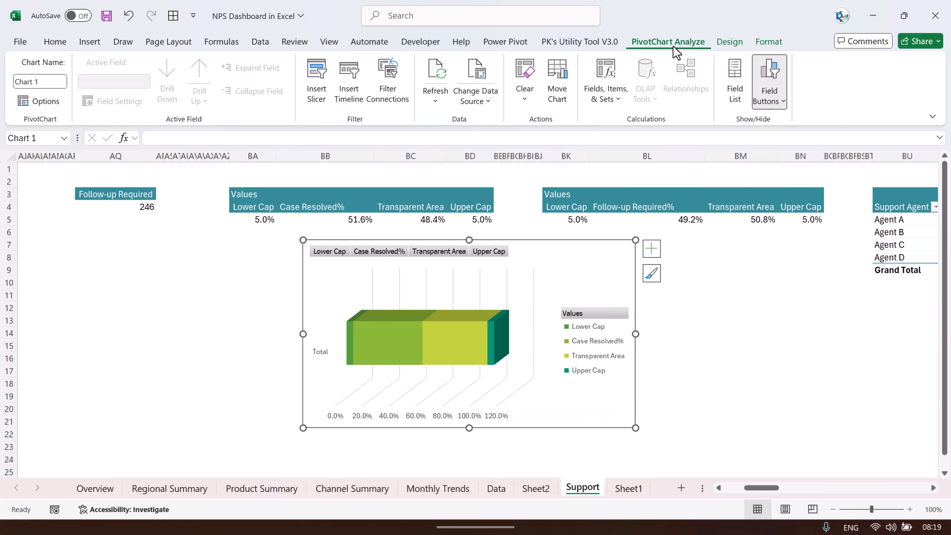
- Hide all field buttons on the pivot chart and remove its legend, axes and gridlines
{"action": "left_click", "coordinate": [777, 105]}
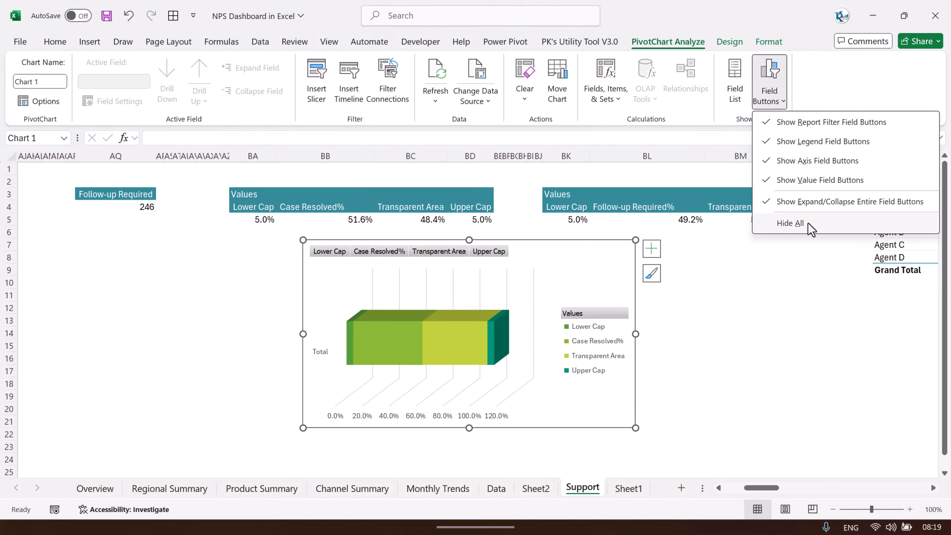
{"action": "left_click", "coordinate": [790, 223]}
{"action": "left_click", "coordinate": [651, 248]}
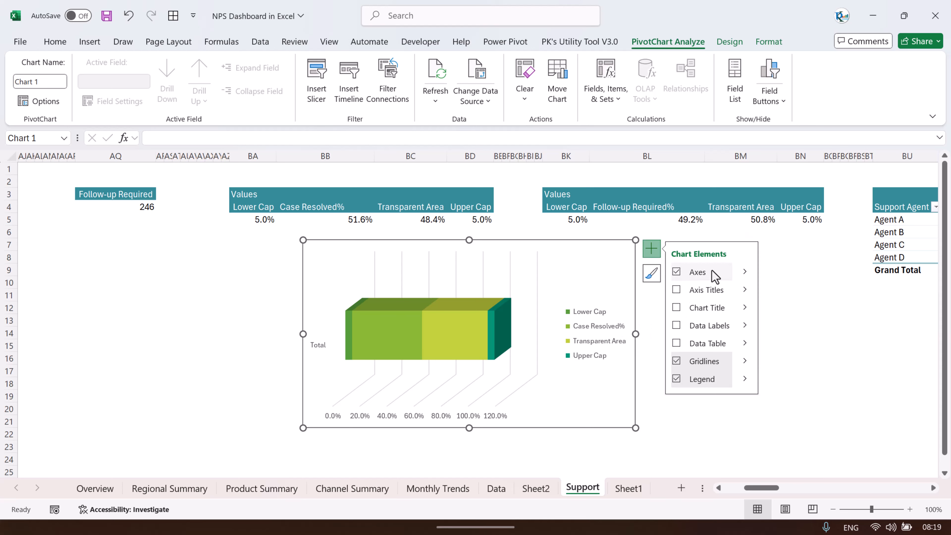
{"action": "left_click", "coordinate": [677, 379]}
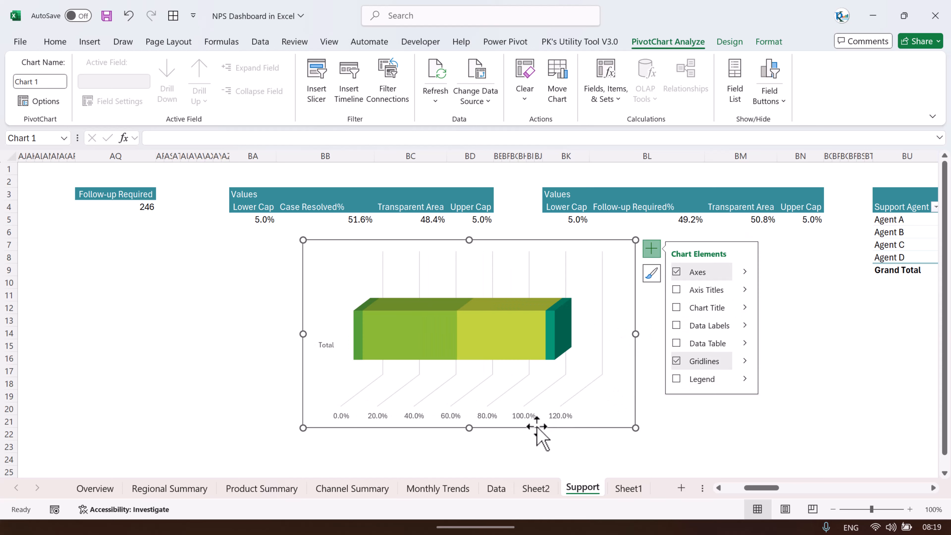
{"action": "left_click", "coordinate": [678, 273]}
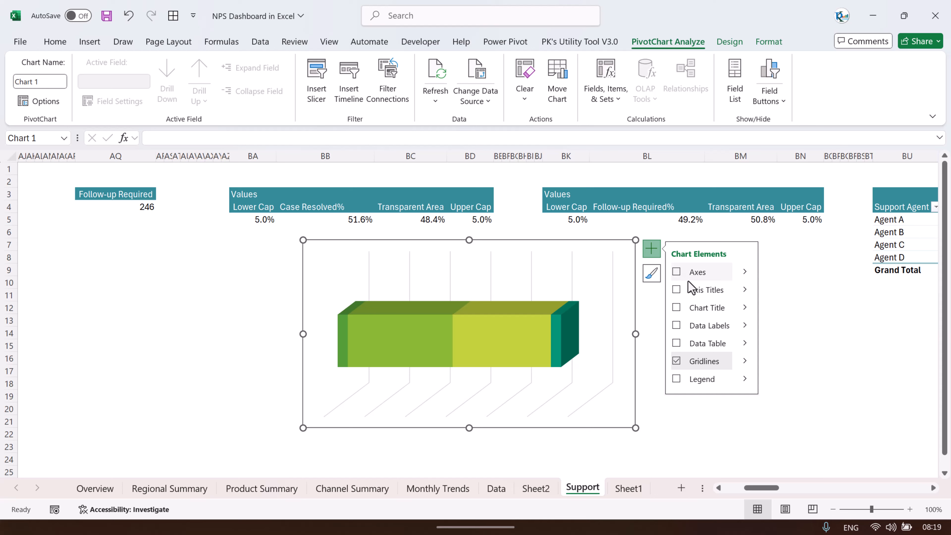
{"action": "left_click", "coordinate": [677, 361]}
{"action": "left_click", "coordinate": [843, 308]}
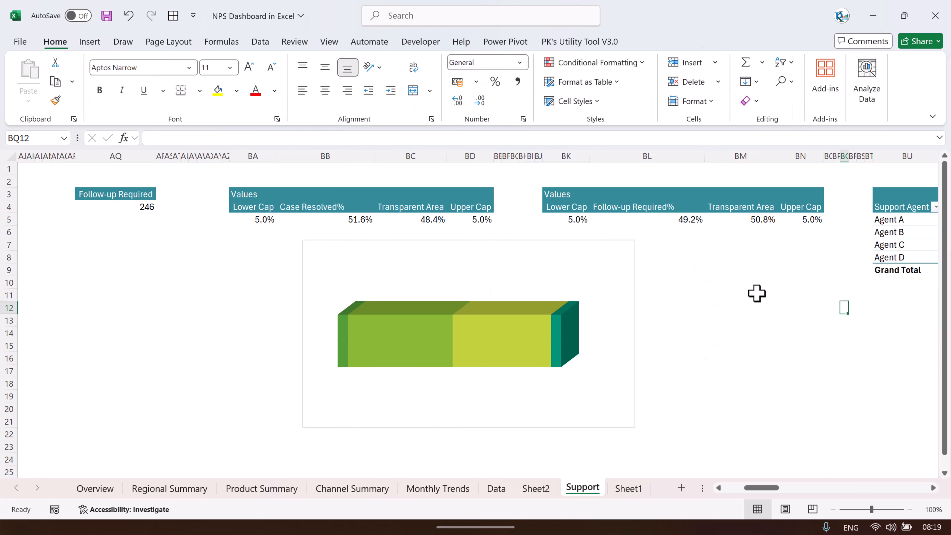
- Make the chart slightly taller and change the bar's column shape to Cylinder
{"action": "left_click", "coordinate": [757, 293]}
{"action": "left_click", "coordinate": [347, 335]}
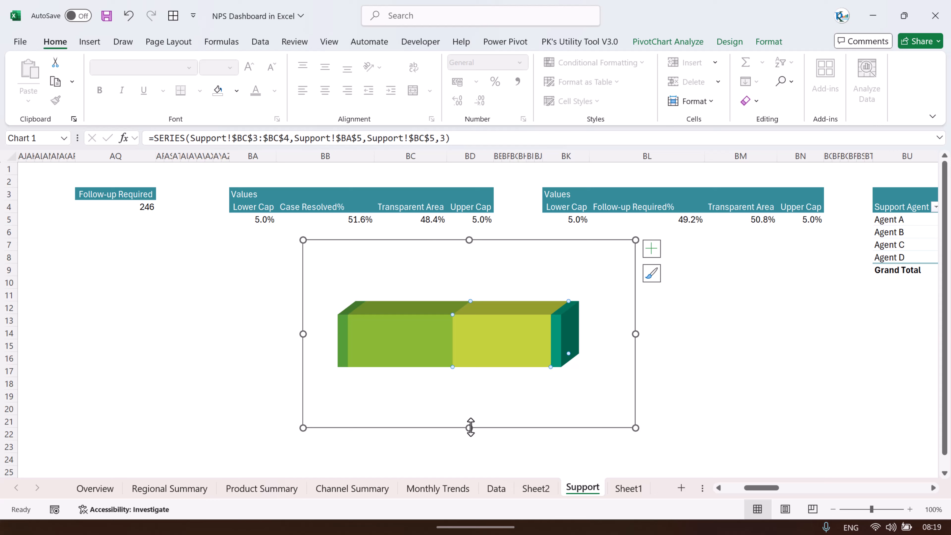
{"action": "left_click_drag", "start_coordinate": [471, 428], "coordinate": [466, 445]}
{"action": "right_click", "coordinate": [470, 347]}
{"action": "left_click", "coordinate": [569, 333]}
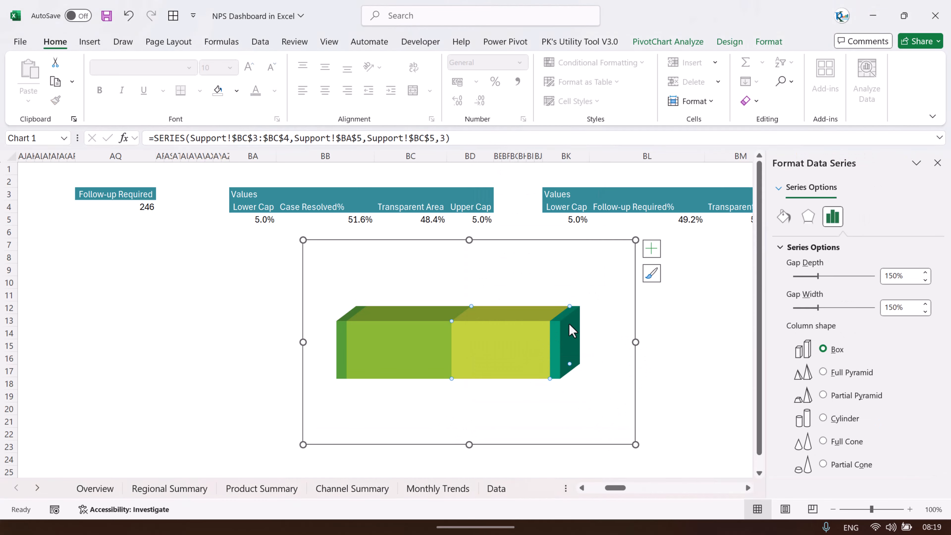
{"action": "left_click", "coordinate": [823, 418]}
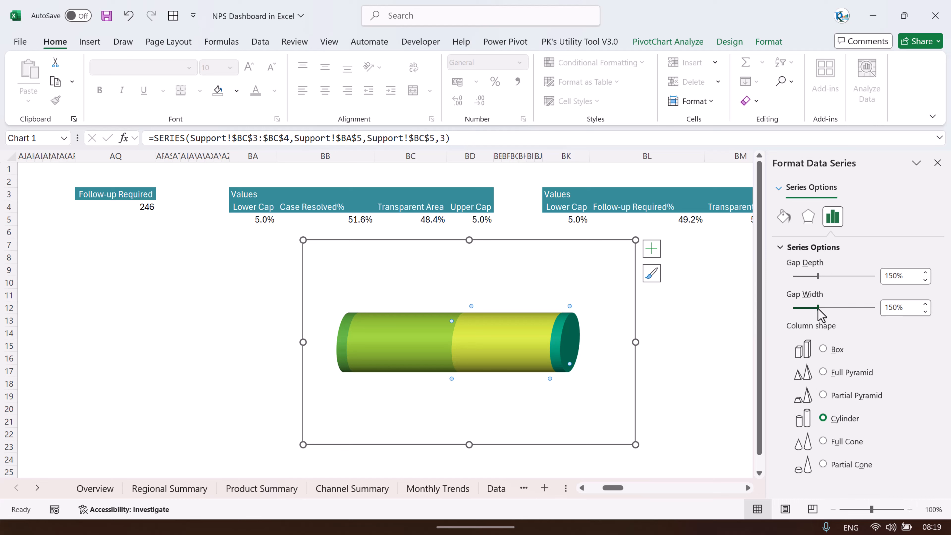
- Set the series gap depth to 0% and gap width to 18%, and reduce the chart's height and reposition it
{"action": "left_click_drag", "start_coordinate": [806, 308], "coordinate": [802, 308]}
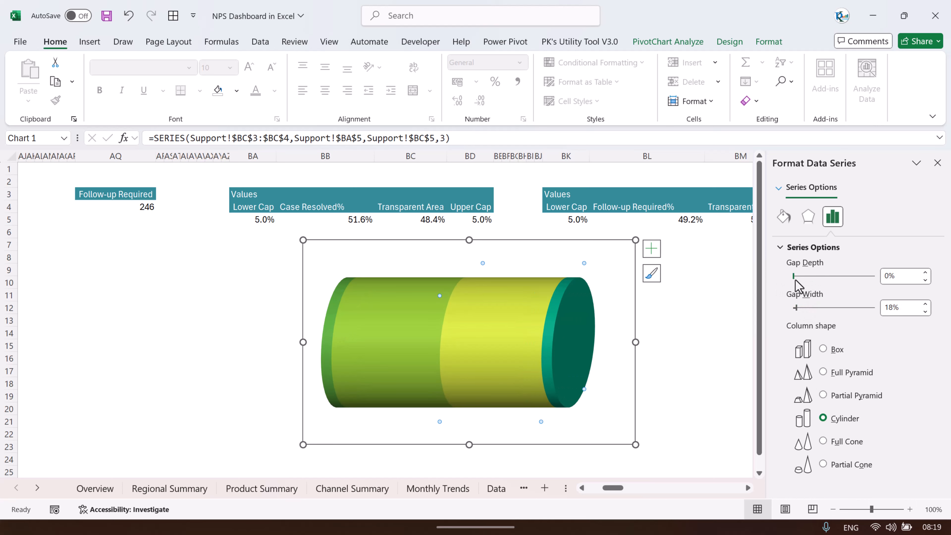
{"action": "left_click_drag", "start_coordinate": [468, 444], "coordinate": [469, 382]}
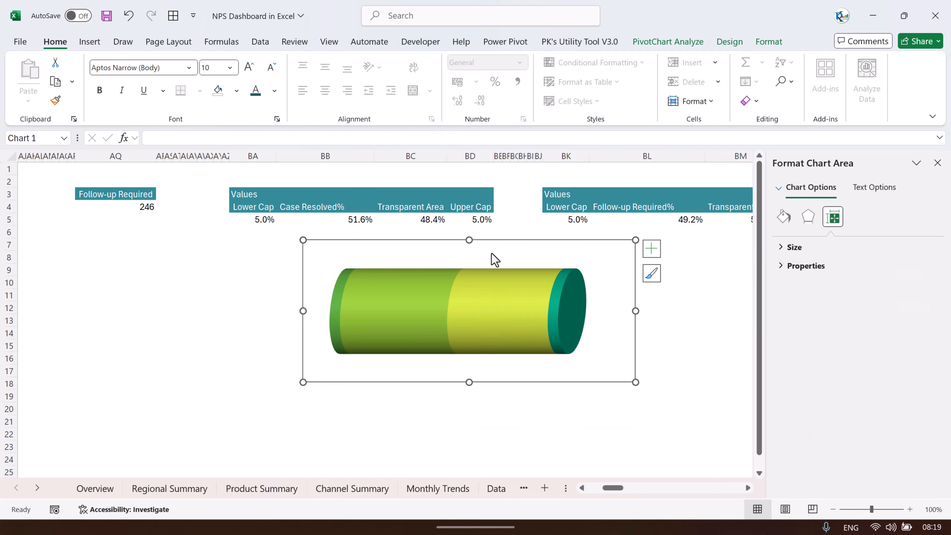
{"action": "left_click_drag", "start_coordinate": [486, 241], "coordinate": [470, 255]}
- Set the chart's 3-D rotation to 10° on both X and Y
{"action": "right_click", "coordinate": [450, 312]}
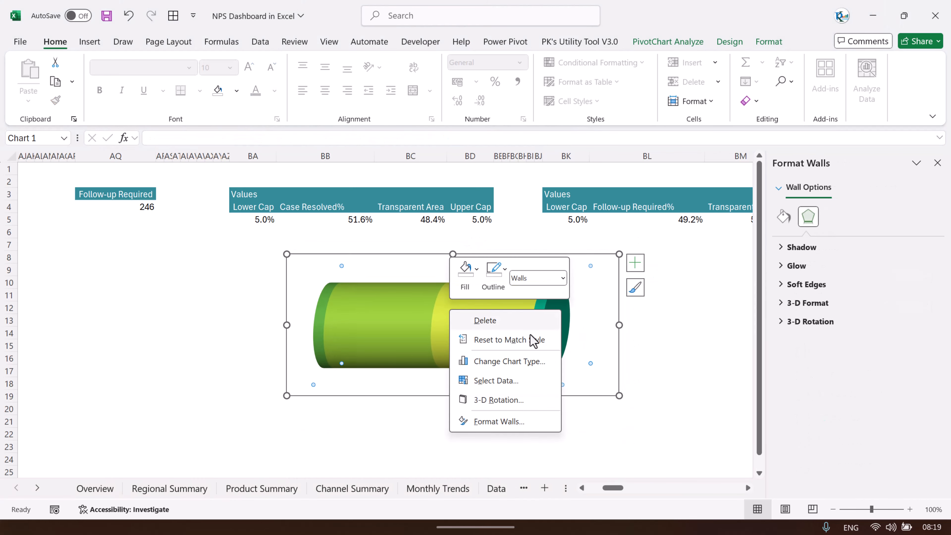
{"action": "left_click", "coordinate": [517, 400]}
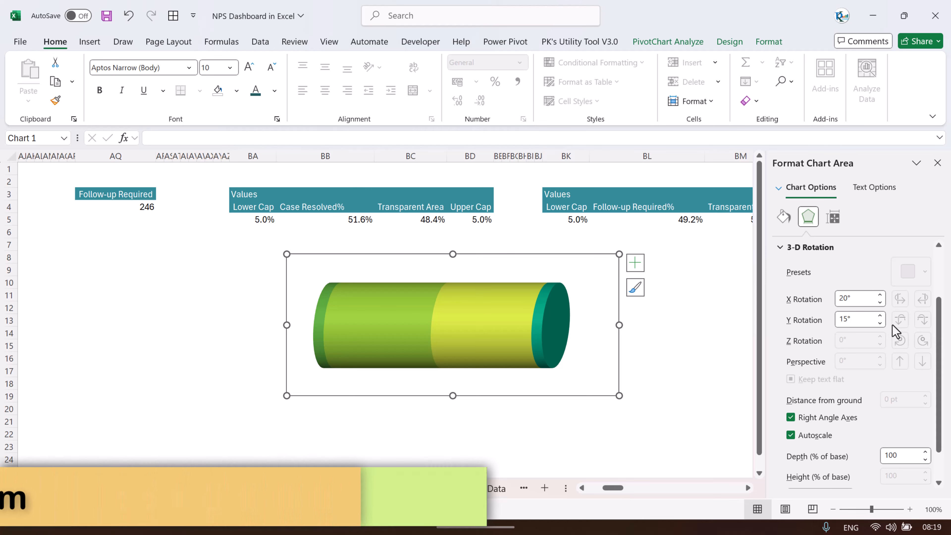
{"action": "left_click", "coordinate": [880, 323]}
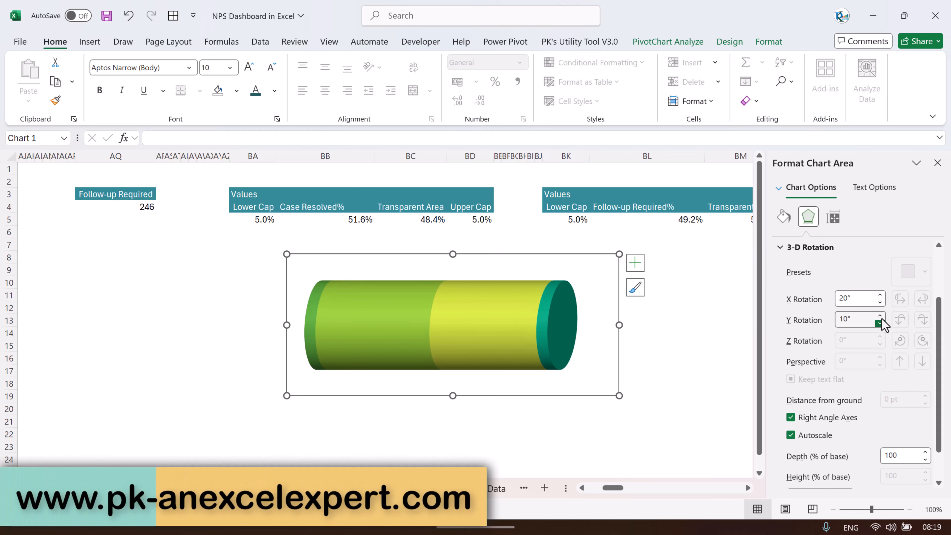
{"action": "left_click", "coordinate": [880, 303]}
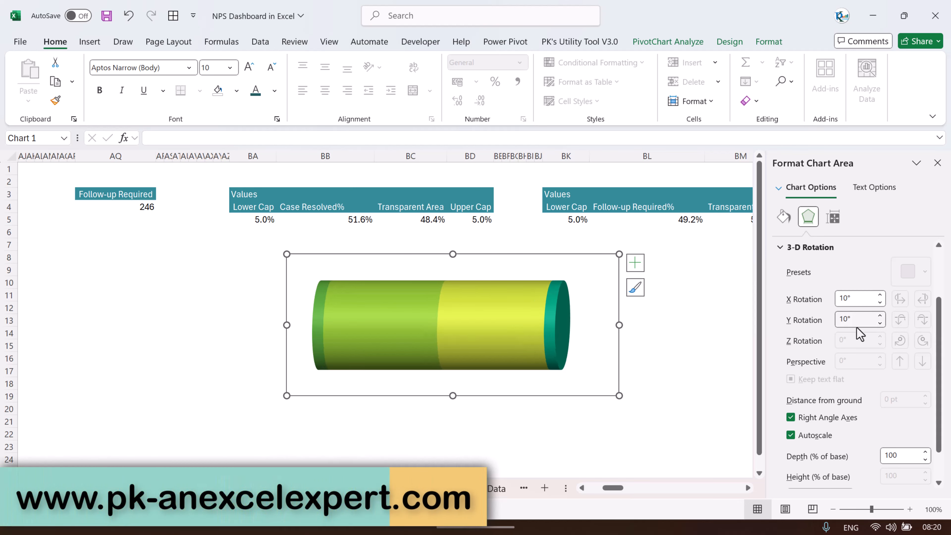
{"action": "left_click", "coordinate": [880, 323]}
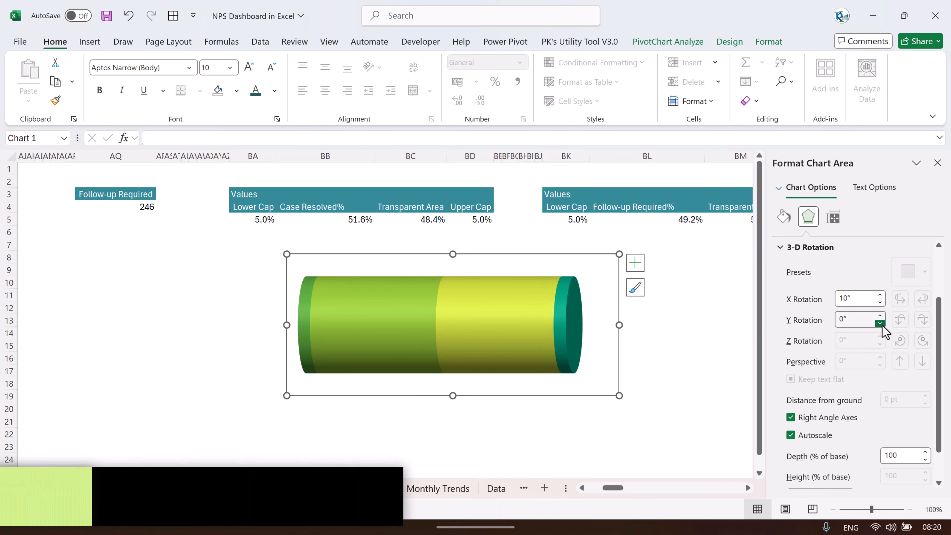
{"action": "left_click", "coordinate": [881, 316]}
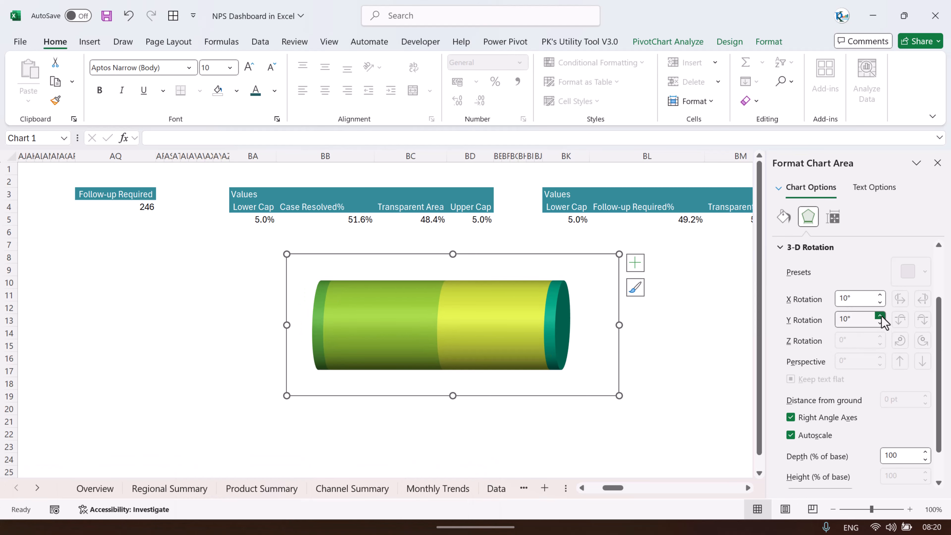
{"action": "left_click", "coordinate": [942, 167]}
- Fill both the Upper Cap and Lower Cap series of the cylinder chart with the same light gray theme color
{"action": "left_click", "coordinate": [558, 323]}
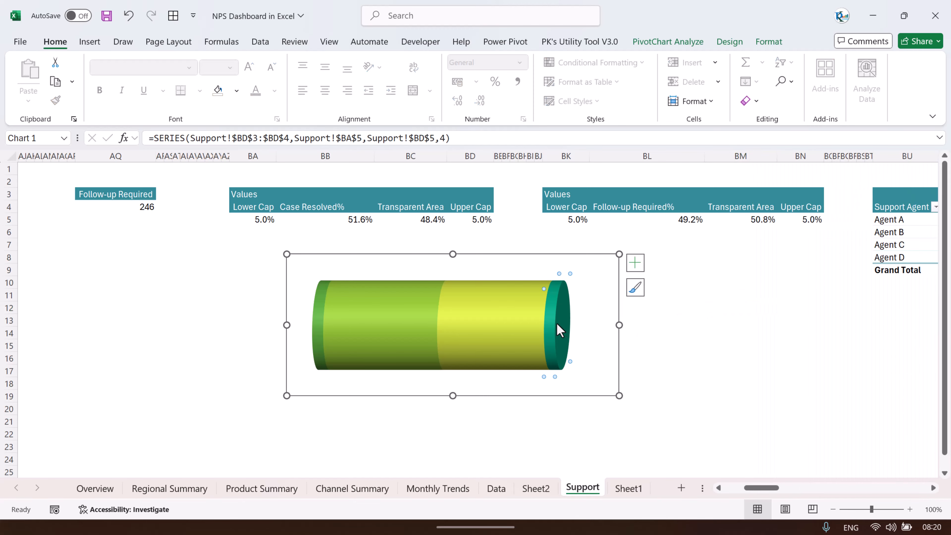
{"action": "left_click", "coordinate": [770, 43]}
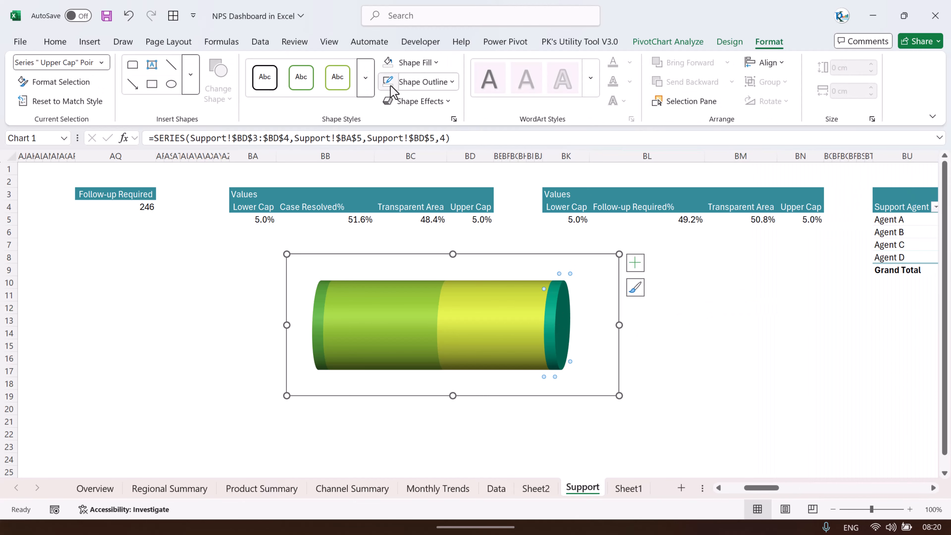
{"action": "left_click", "coordinate": [414, 62]}
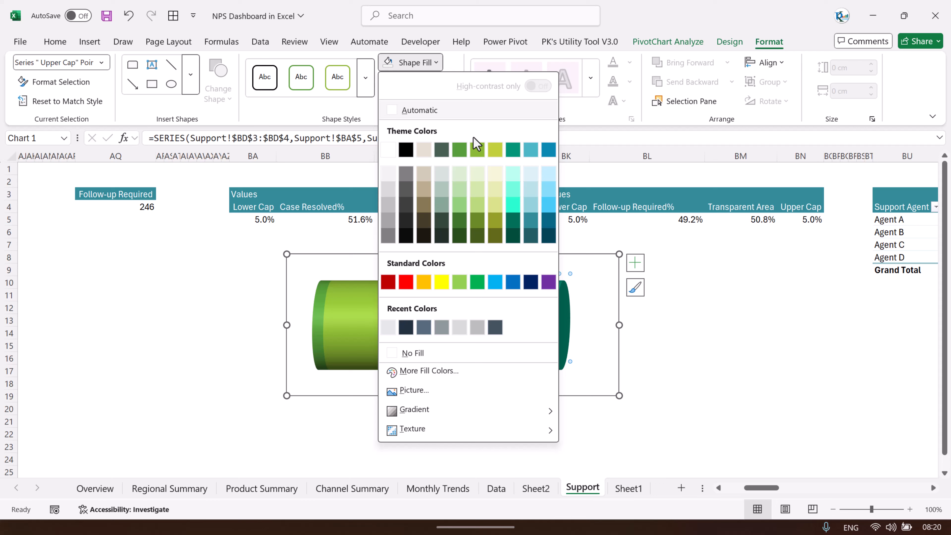
{"action": "left_click", "coordinate": [389, 206]}
{"action": "left_click", "coordinate": [316, 312]}
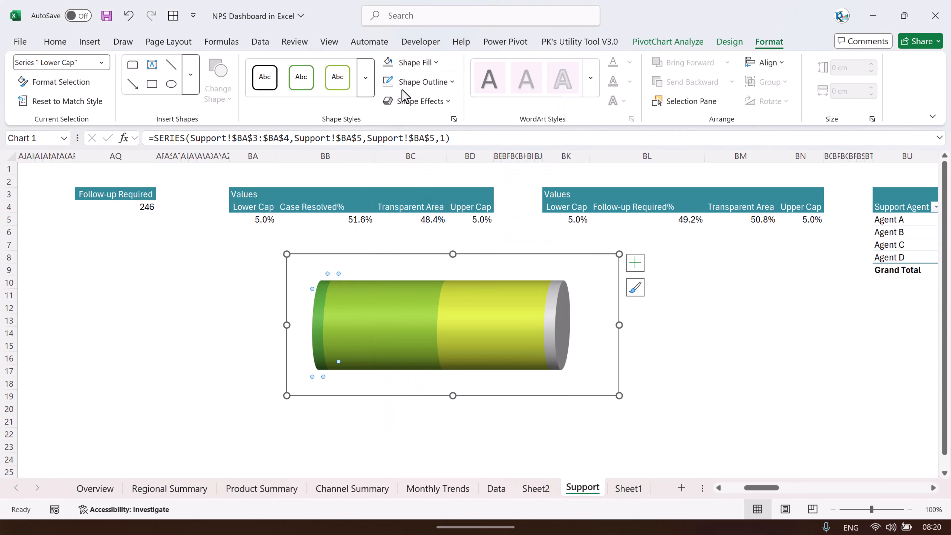
{"action": "left_click", "coordinate": [388, 62]}
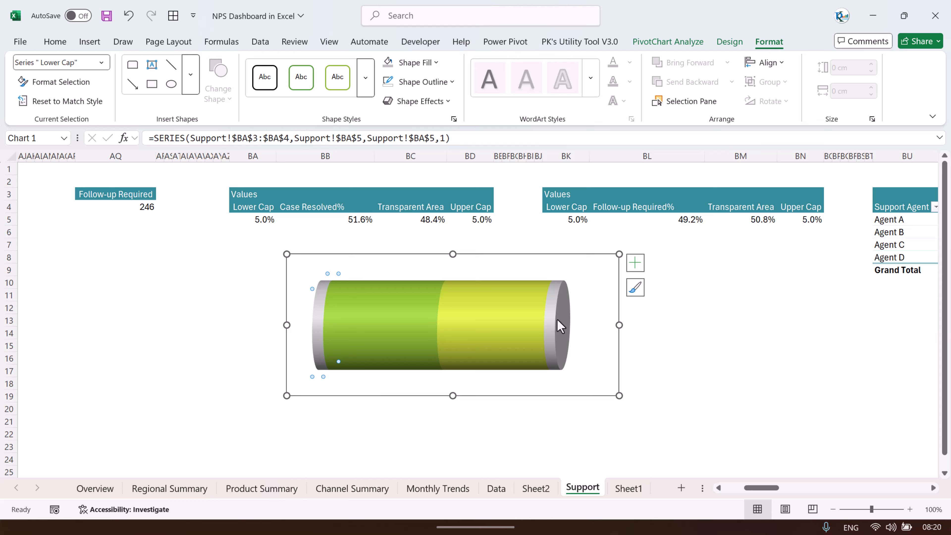
- Try to apply a bevel shape effect to the Upper Cap series
{"action": "left_click", "coordinate": [419, 101]}
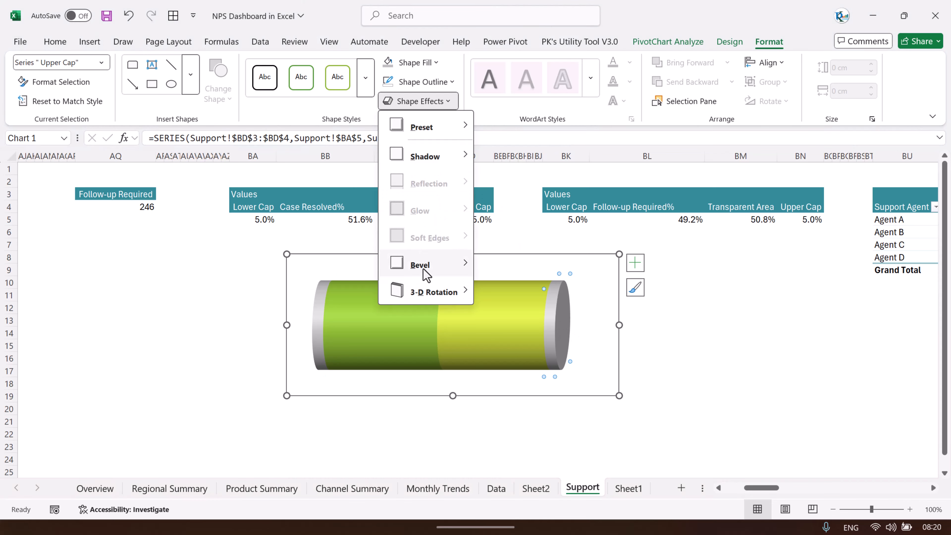
{"action": "mouse_move", "coordinate": [424, 267]}
{"action": "left_click", "coordinate": [492, 351]}
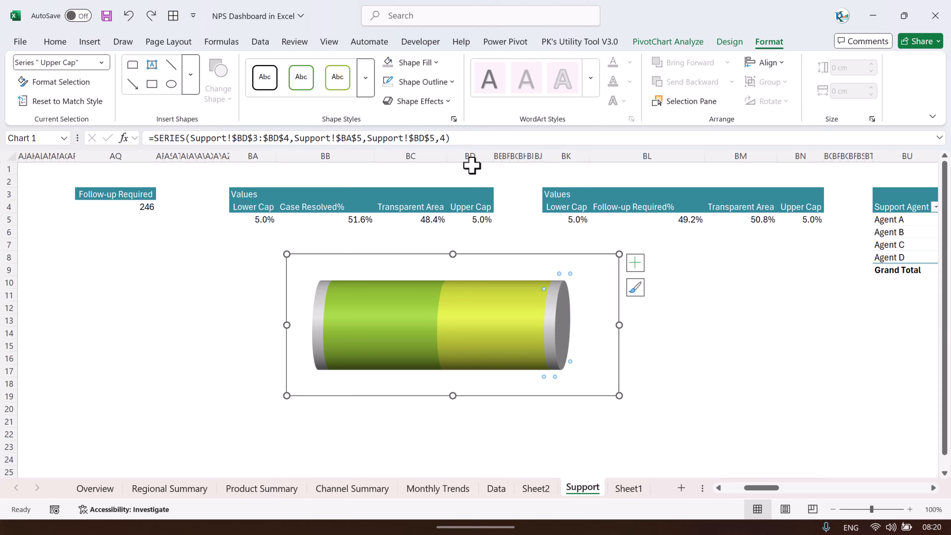
- Open the 3-D format settings of the Upper Cap series
{"action": "right_click", "coordinate": [553, 322]}
{"action": "left_click", "coordinate": [647, 314]}
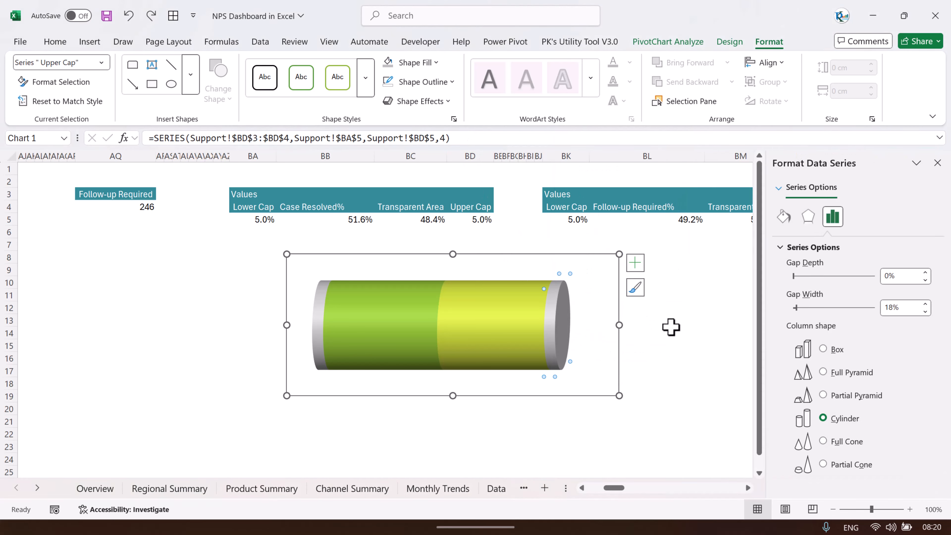
{"action": "left_click", "coordinate": [808, 222]}
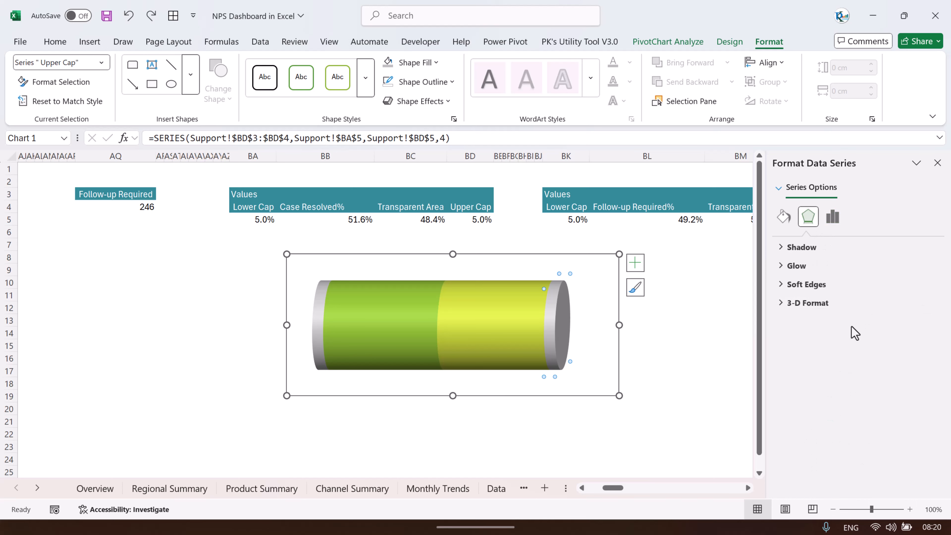
{"action": "left_click", "coordinate": [796, 304]}
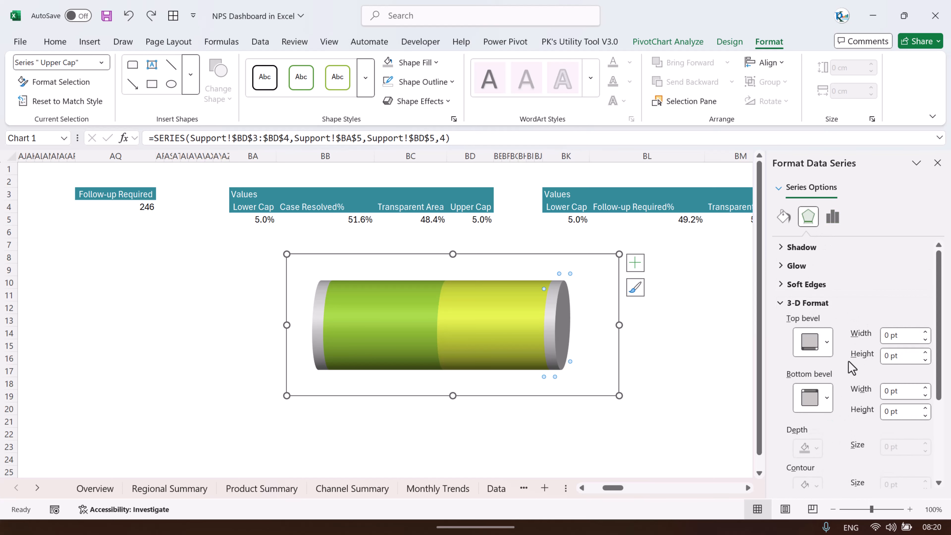
- Try a 6 pt top bevel on the Upper Cap series and set it back to no bevel
{"action": "left_click", "coordinate": [829, 349]}
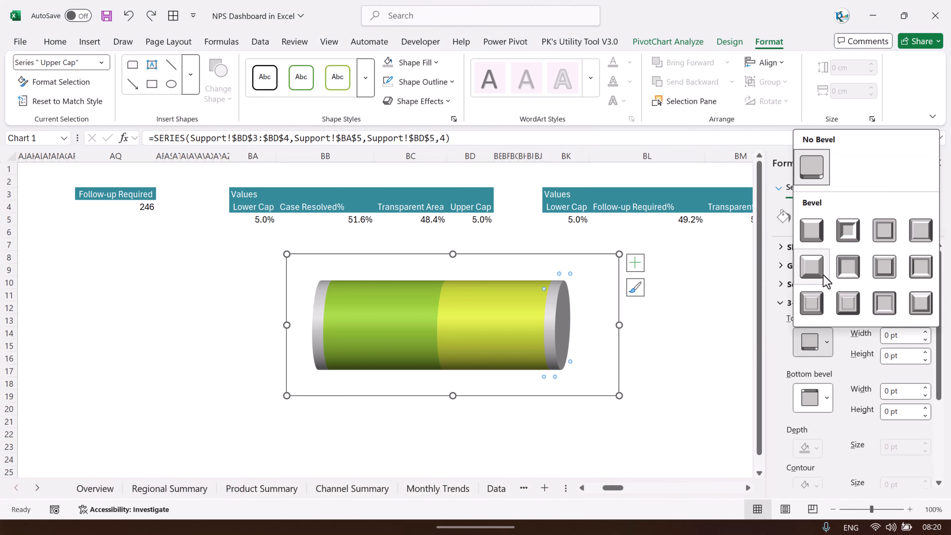
{"action": "left_click", "coordinate": [814, 230]}
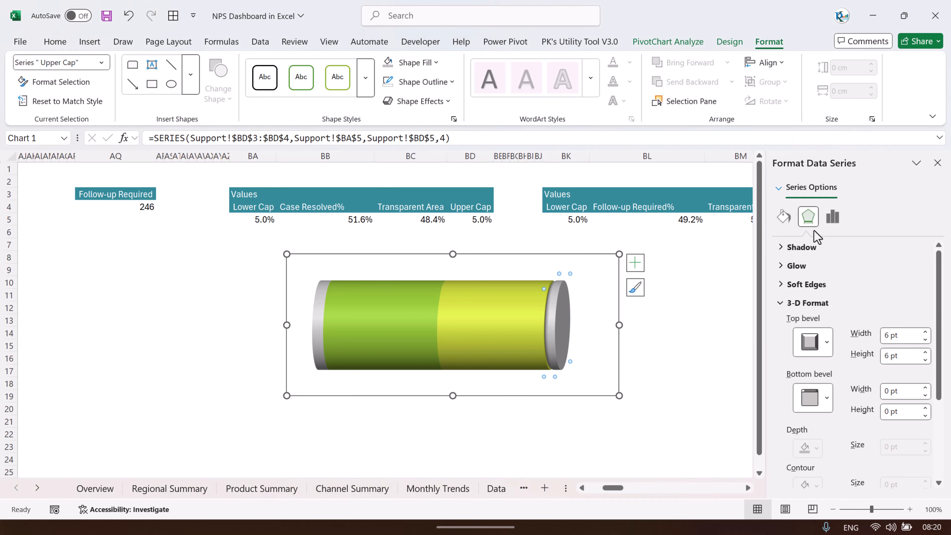
{"action": "left_click", "coordinate": [814, 343]}
{"action": "left_click", "coordinate": [821, 180]}
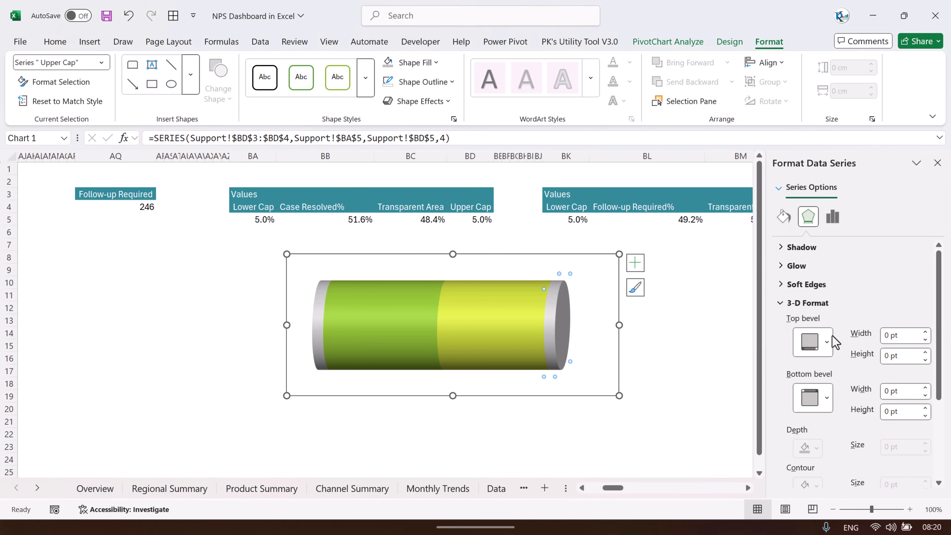
- Apply the first bottom bevel style, 6 pt wide and high, to both the Upper Cap and Lower Cap series
{"action": "left_click", "coordinate": [820, 408]}
{"action": "left_click", "coordinate": [817, 295]}
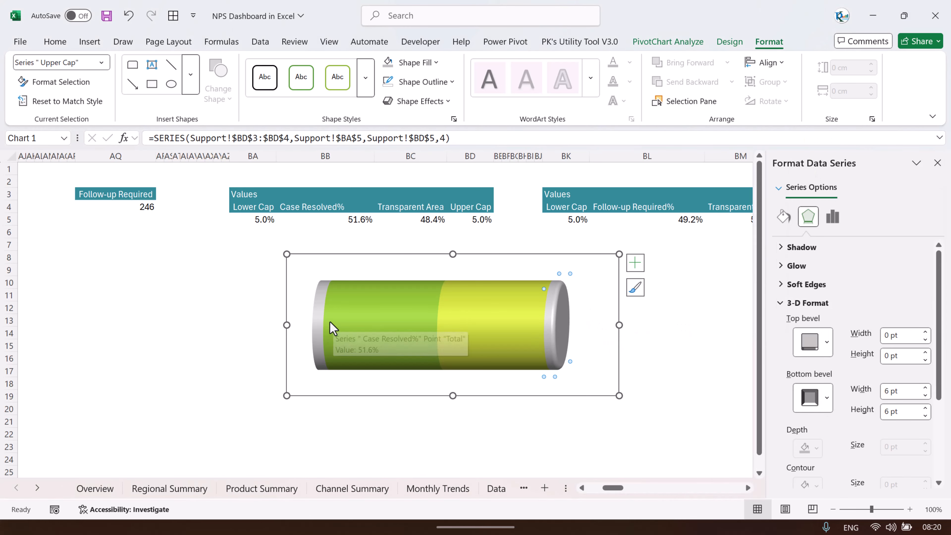
{"action": "left_click", "coordinate": [317, 322]}
{"action": "left_click", "coordinate": [825, 399]}
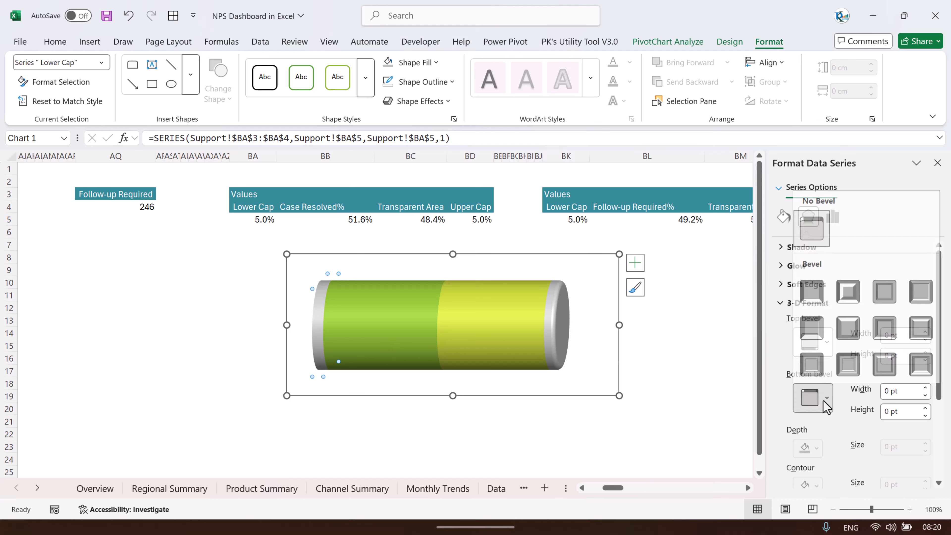
{"action": "left_click", "coordinate": [812, 291]}
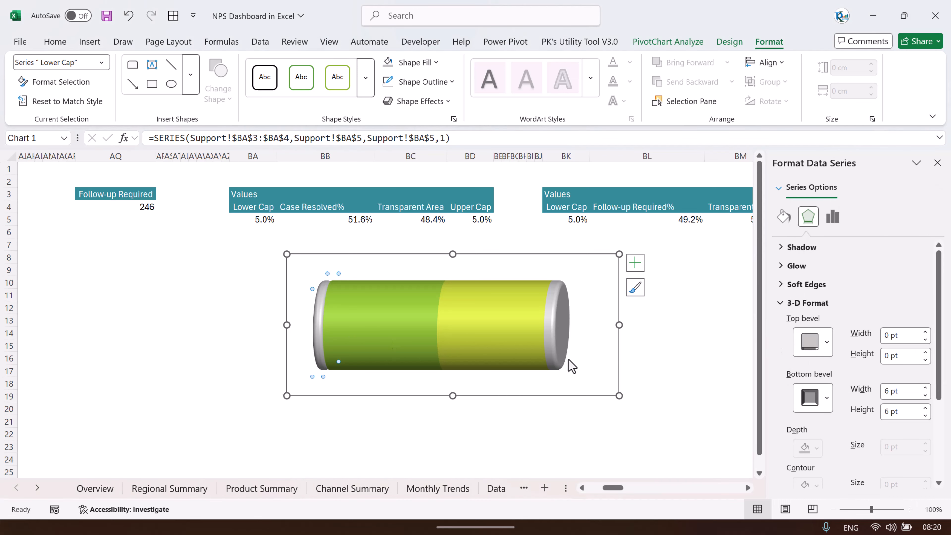
- Fill the Case Resolved% section of the cylinder with dark teal
{"action": "left_click", "coordinate": [610, 324]}
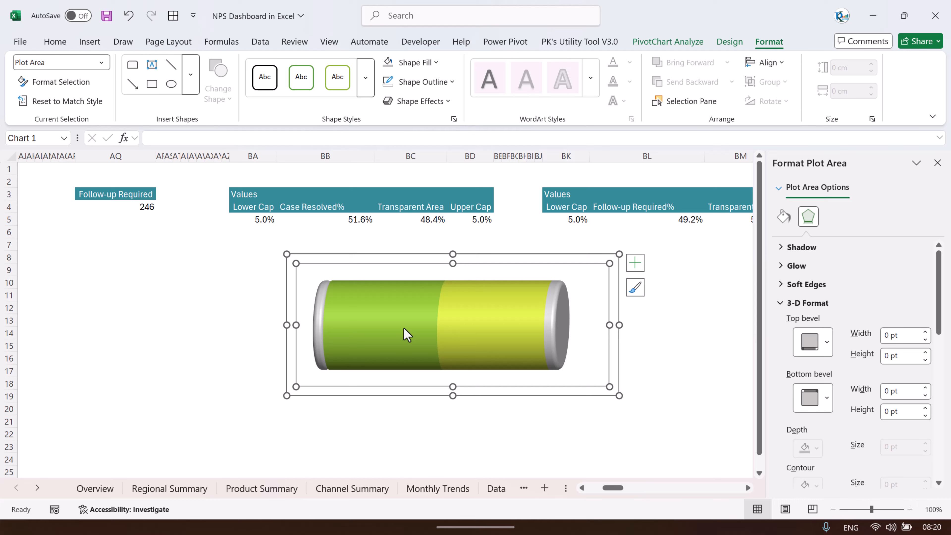
{"action": "left_click", "coordinate": [391, 331]}
{"action": "left_click", "coordinate": [398, 310]}
{"action": "left_click", "coordinate": [414, 63]}
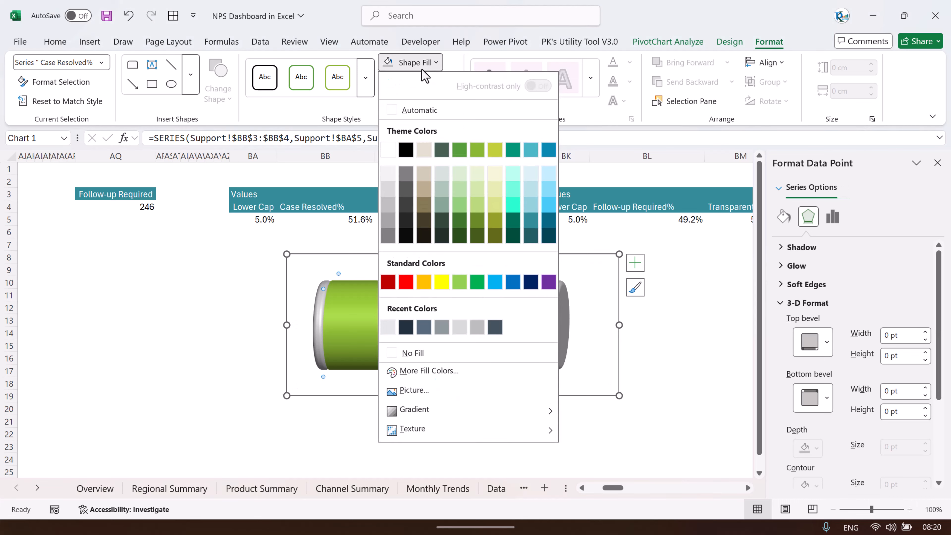
{"action": "left_click", "coordinate": [537, 218]}
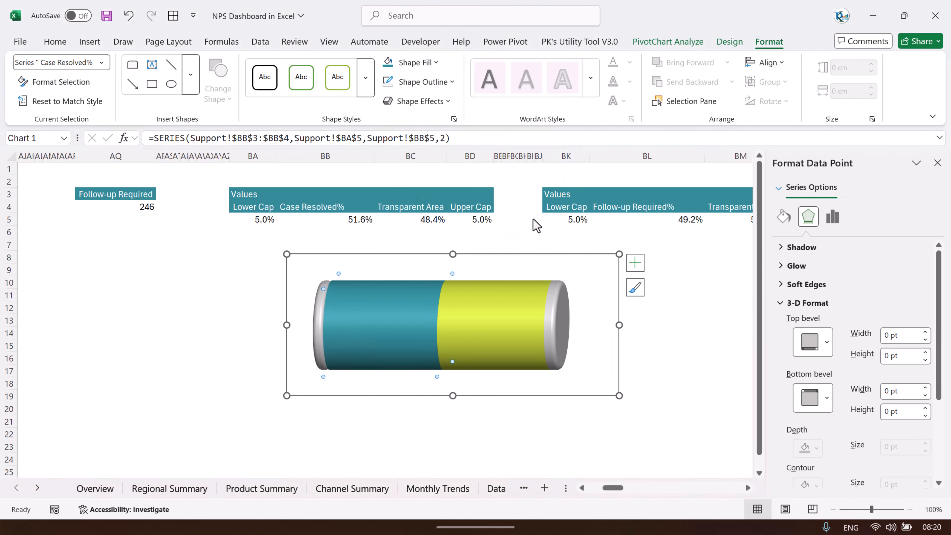
- Fill the Transparent Area series with the same teal and set its transparency to 80%
{"action": "left_click", "coordinate": [493, 315]}
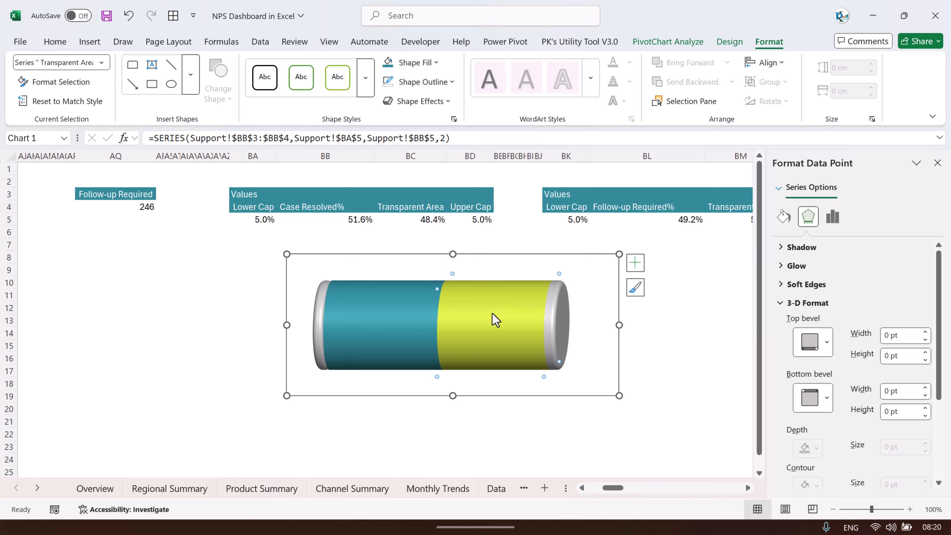
{"action": "left_click", "coordinate": [388, 62]}
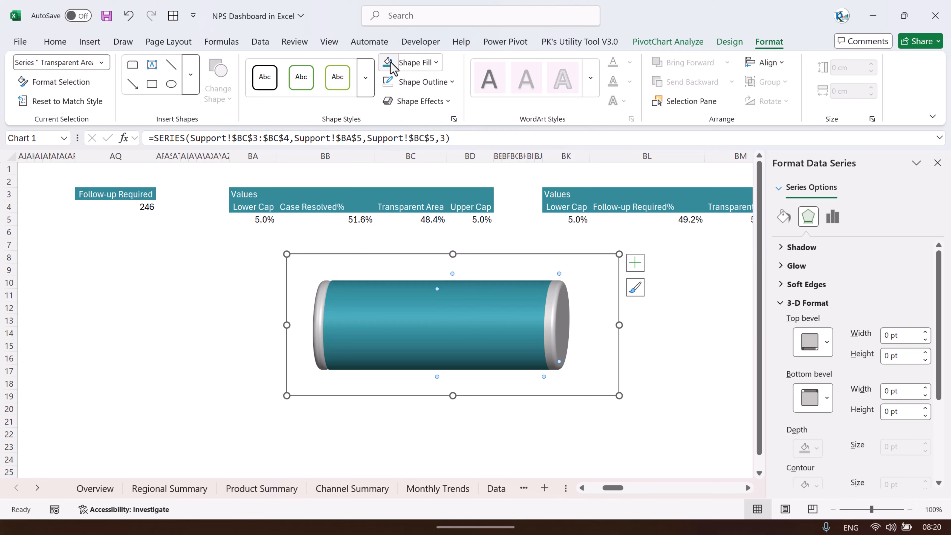
{"action": "left_click", "coordinate": [784, 217]}
{"action": "left_click", "coordinate": [785, 247]}
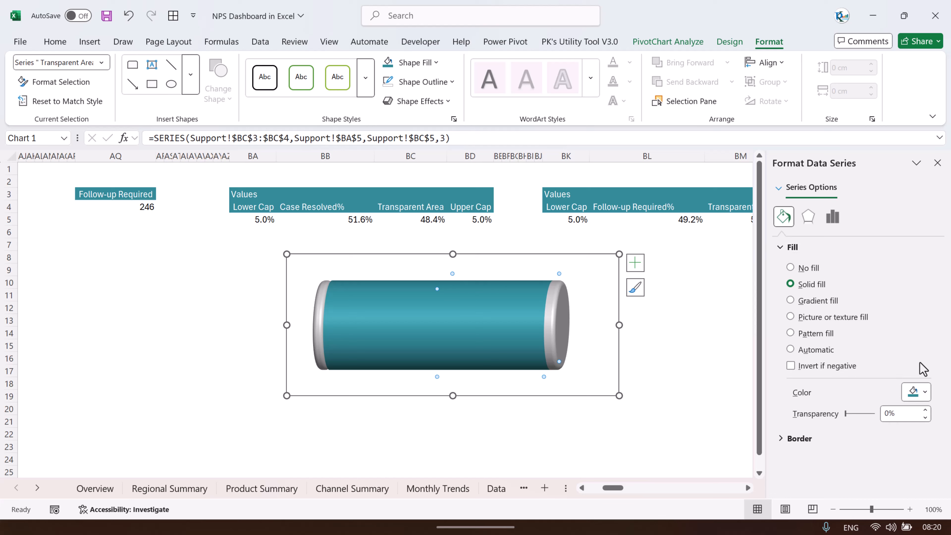
{"action": "left_click_drag", "start_coordinate": [903, 414], "coordinate": [847, 414]}
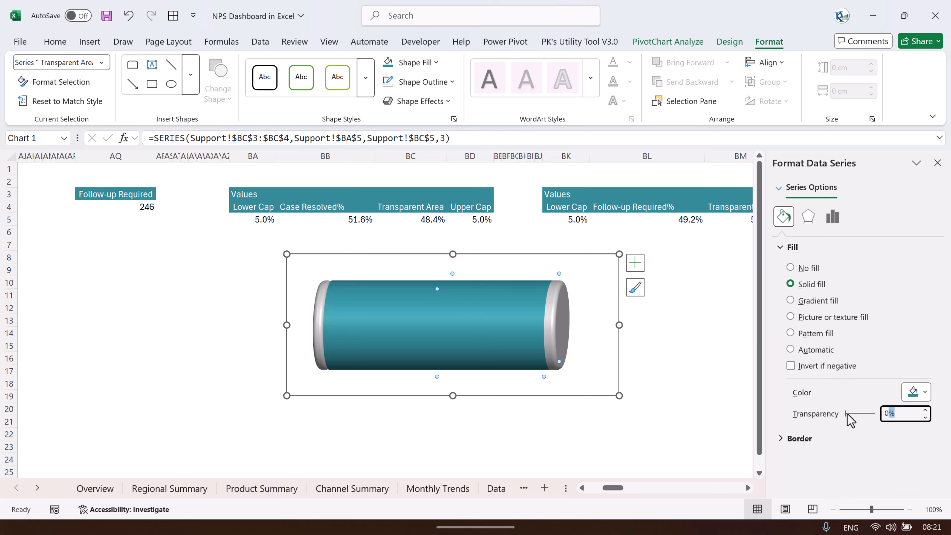
{"action": "type", "text": "80"}
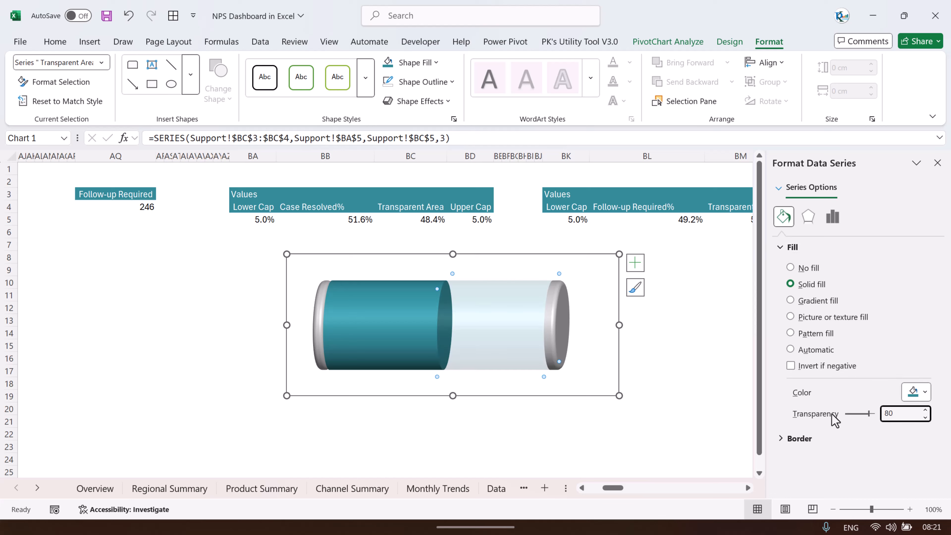
- Insert an oval inside the chart, shrink it to about 1.21 × 1.21 cm and place it at the upper cap's outer end
{"action": "left_click", "coordinate": [616, 339]}
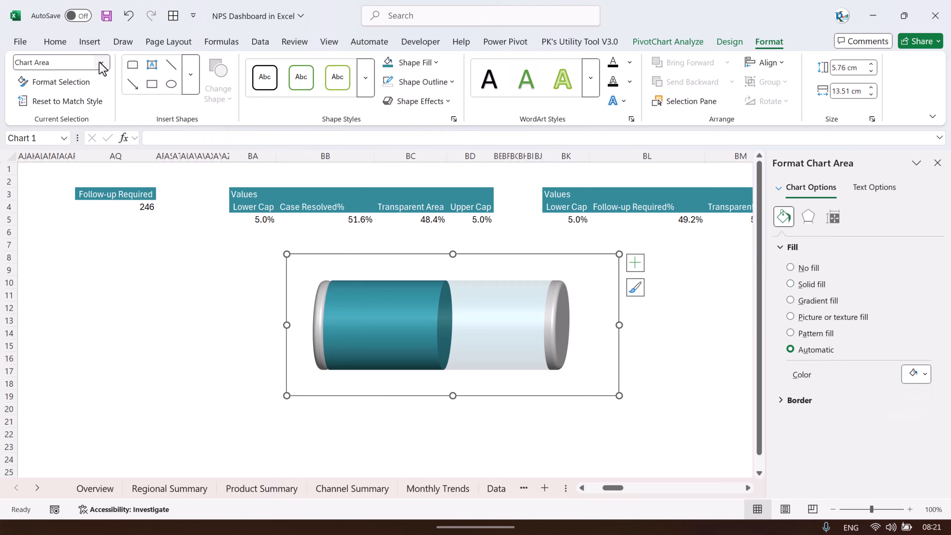
{"action": "left_click", "coordinate": [90, 42]}
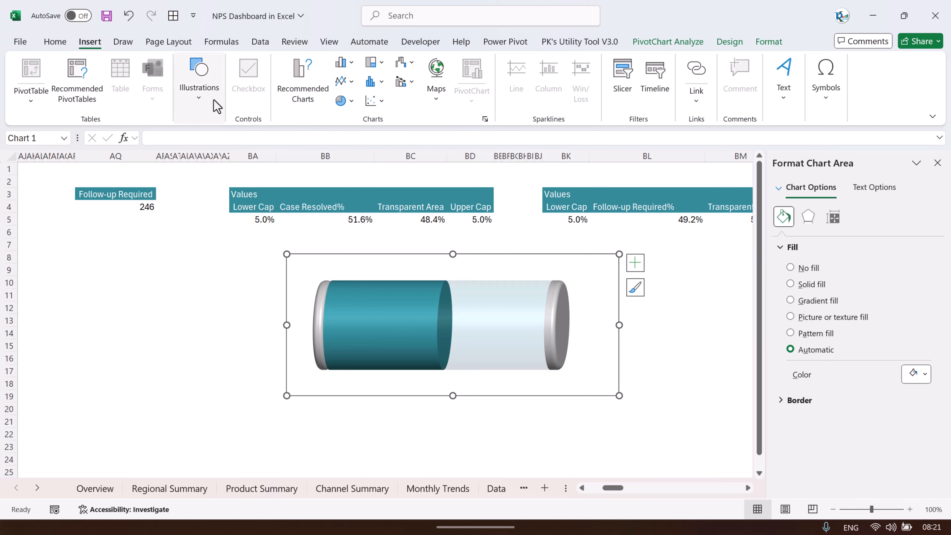
{"action": "left_click", "coordinate": [214, 101]}
{"action": "left_click", "coordinate": [221, 148]}
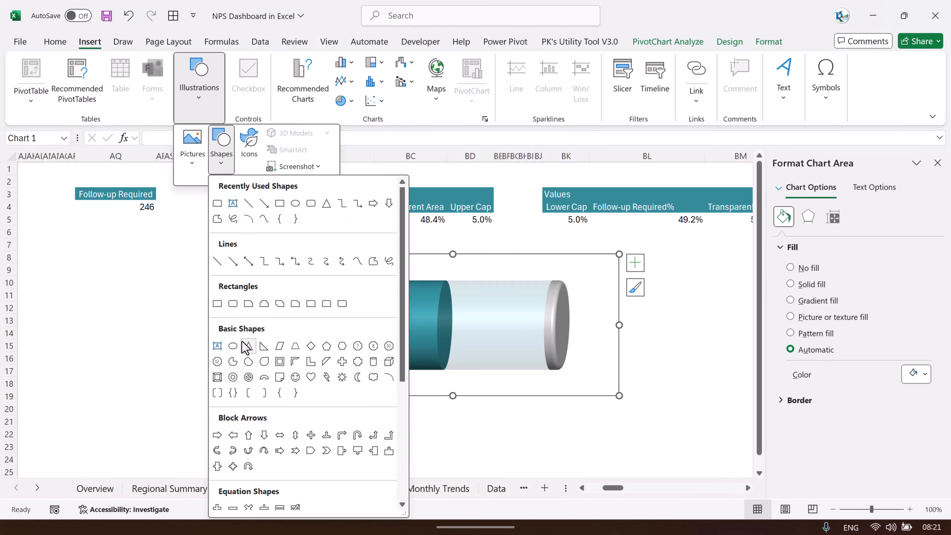
{"action": "left_click", "coordinate": [233, 345]}
{"action": "left_click", "coordinate": [579, 313]}
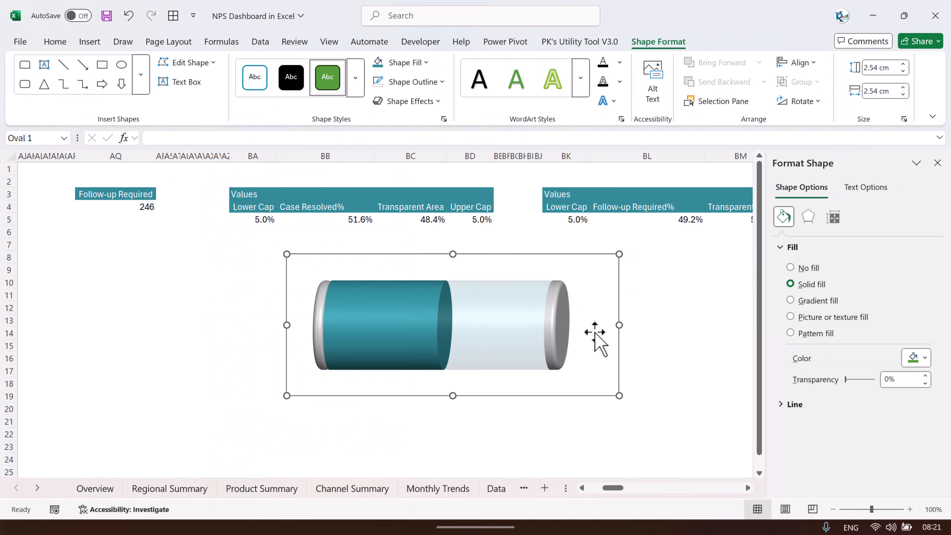
{"action": "left_click_drag", "start_coordinate": [612, 367], "coordinate": [583, 322]}
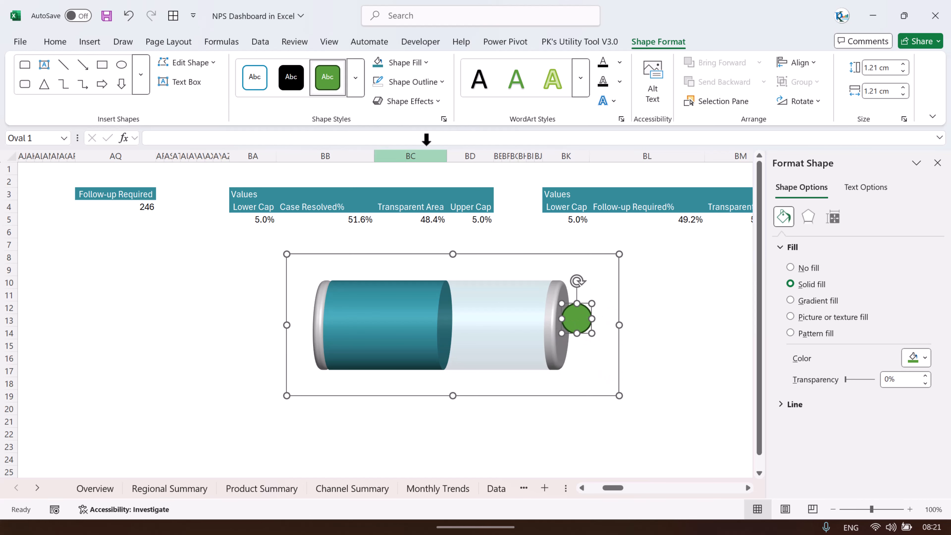
- Fill the oval with dark gray and remove its outline
{"action": "left_click", "coordinate": [406, 63]}
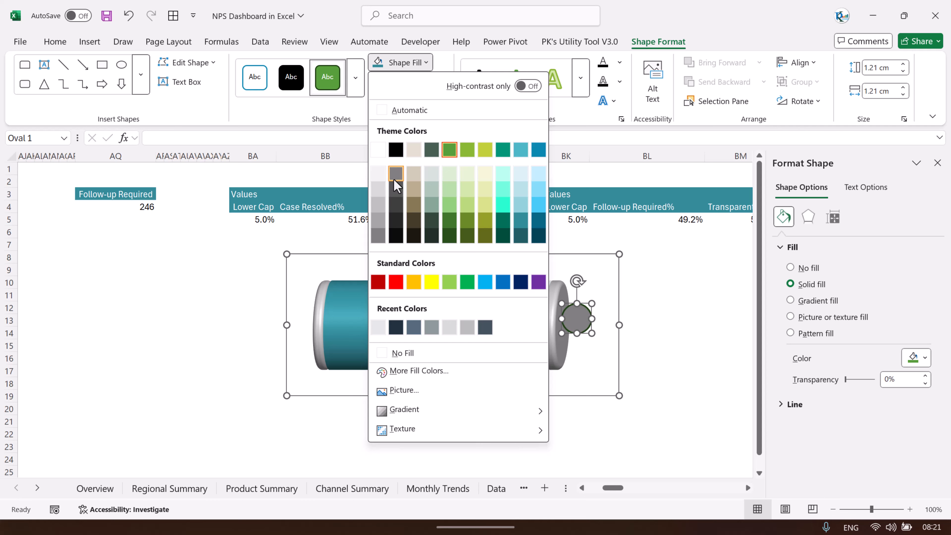
{"action": "left_click", "coordinate": [396, 190]}
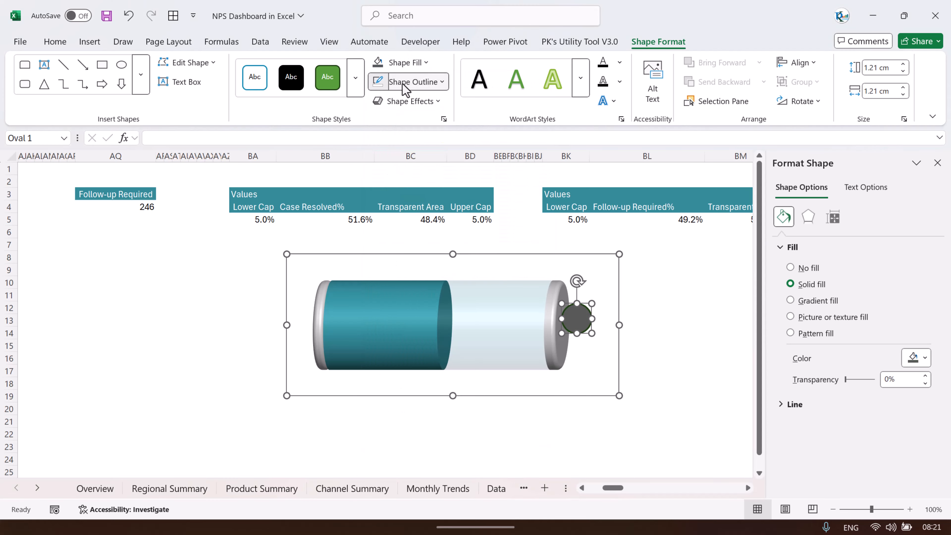
{"action": "left_click", "coordinate": [409, 81]}
{"action": "left_click", "coordinate": [426, 372]}
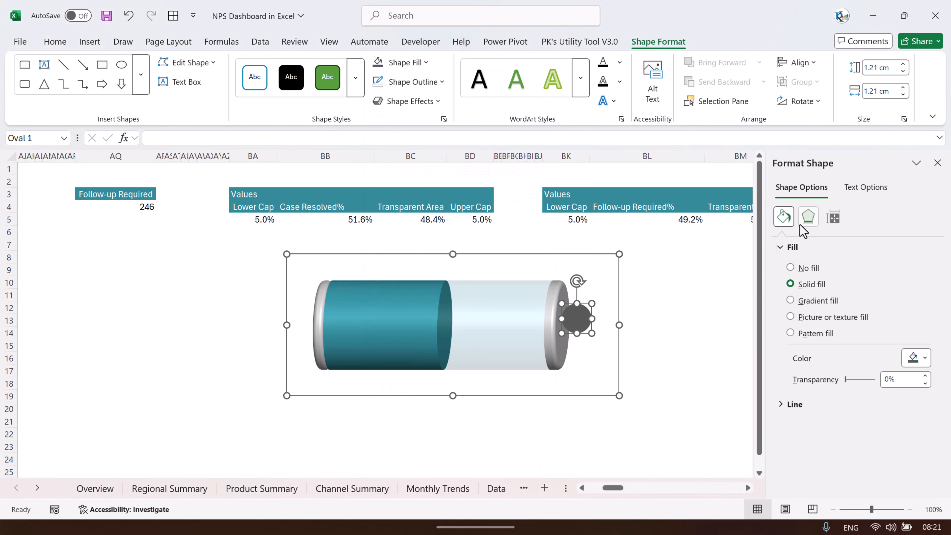
- Apply the first top bevel style at 6 pt to the oval and bring up its 3-D rotation settings
{"action": "left_click", "coordinate": [807, 221]}
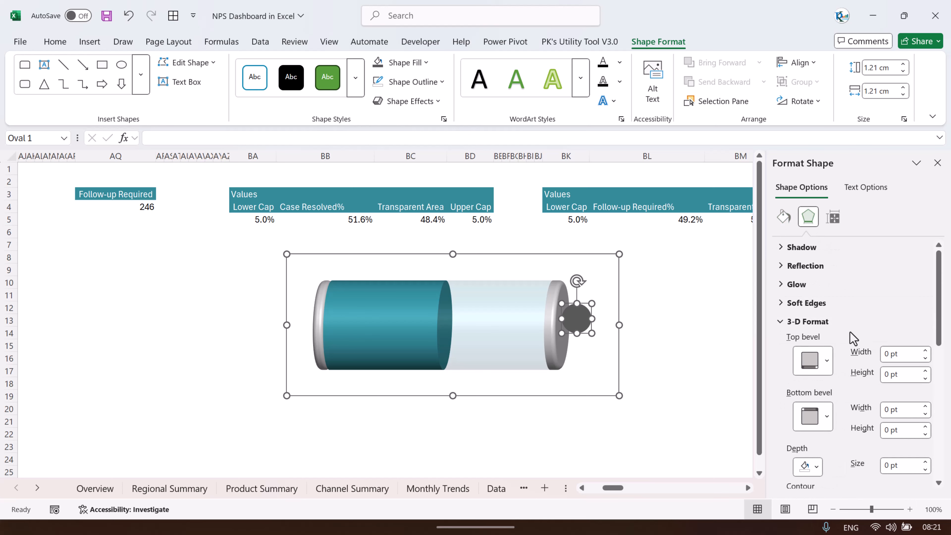
{"action": "left_click", "coordinate": [822, 361]}
{"action": "left_click", "coordinate": [813, 251]}
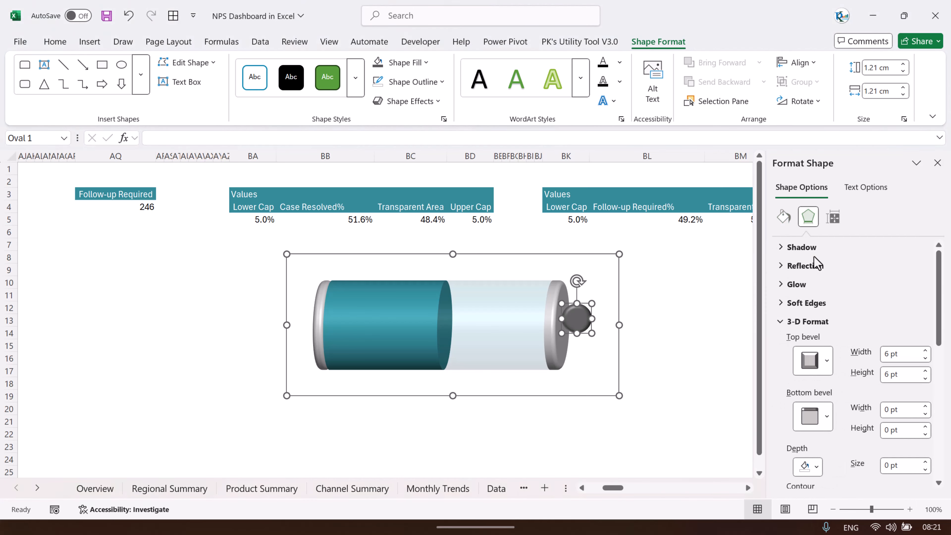
{"action": "left_click", "coordinate": [808, 323]}
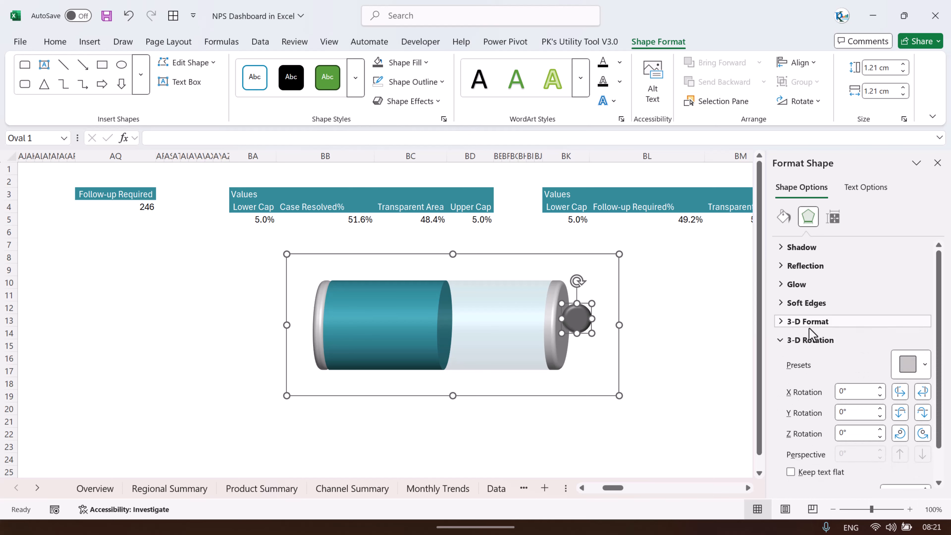
- Try a flat-lying parallel rotation preset on the oval, replace it with the side-facing parallel preset and adjust its Z rotation
{"action": "left_click", "coordinate": [923, 362]}
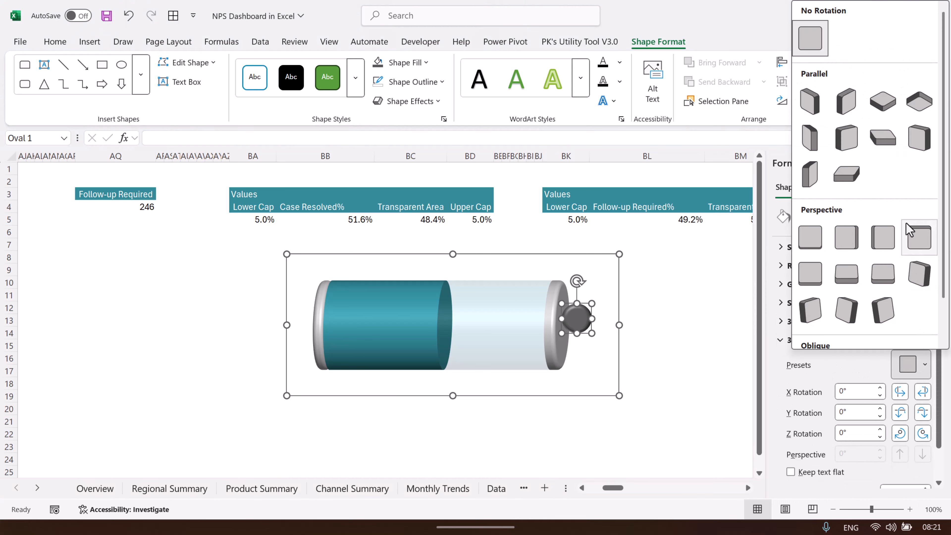
{"action": "left_click", "coordinate": [886, 142]}
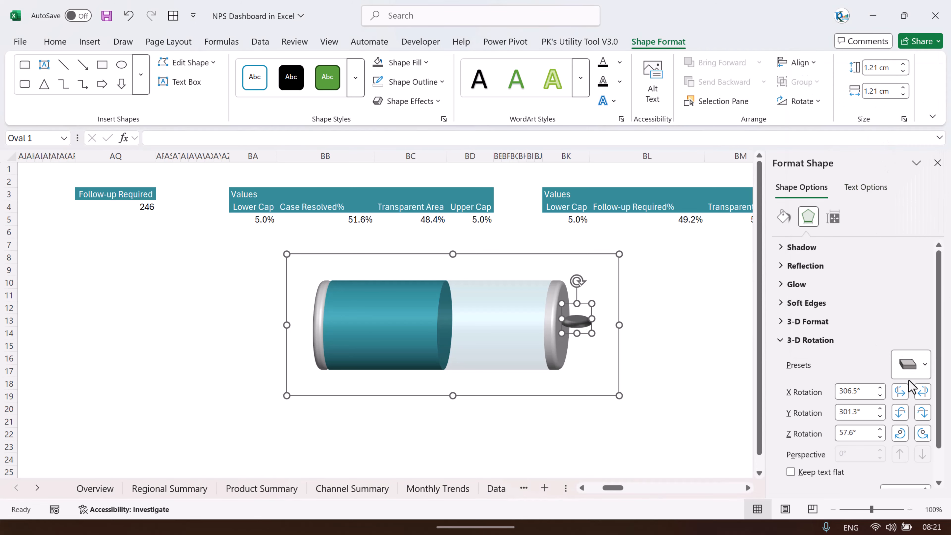
{"action": "left_click", "coordinate": [910, 370]}
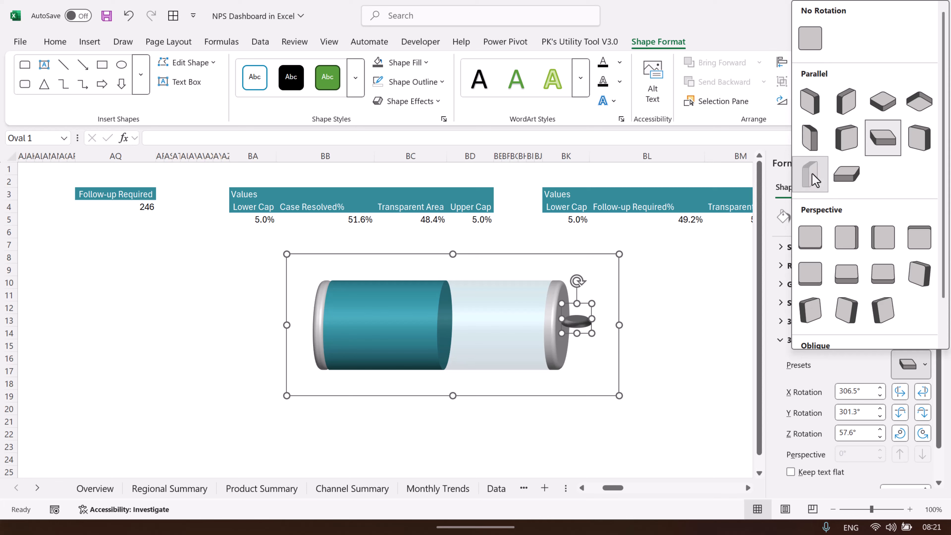
{"action": "left_click", "coordinate": [819, 181]}
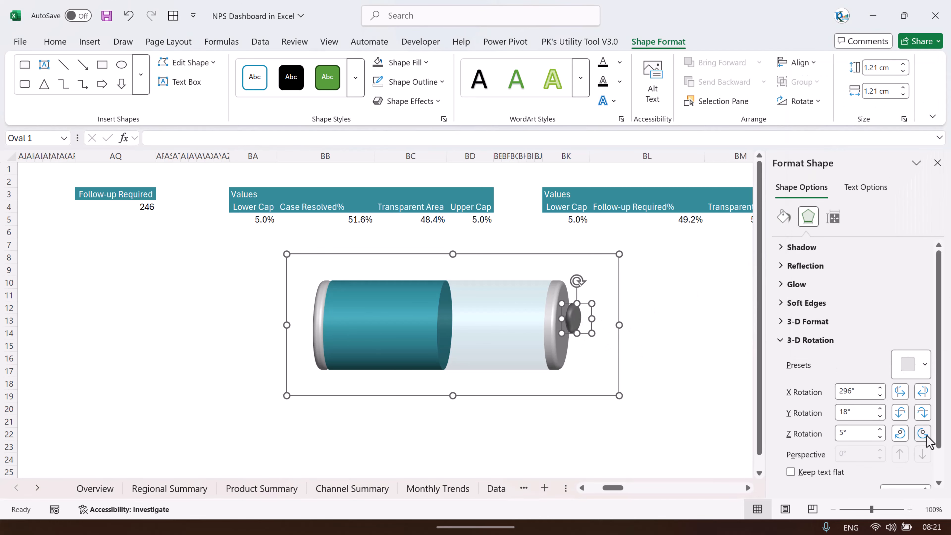
{"action": "left_click", "coordinate": [900, 435]}
- Increase the oval's 3-D depth to about 4.5 pt and shift the oval slightly down on the upper cap
{"action": "left_click", "coordinate": [809, 321]}
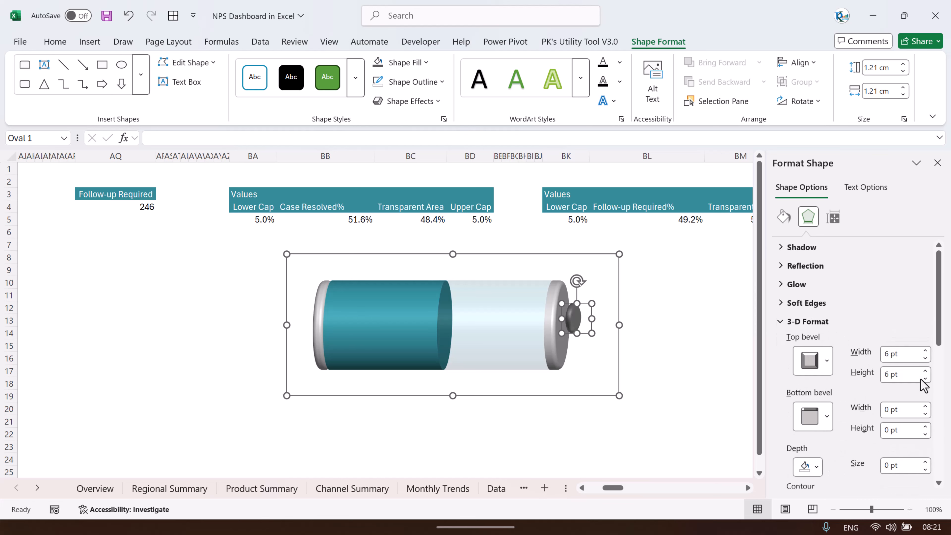
{"action": "scroll", "coordinate": [872, 435], "scroll_direction": "down", "scroll_amount": 1}
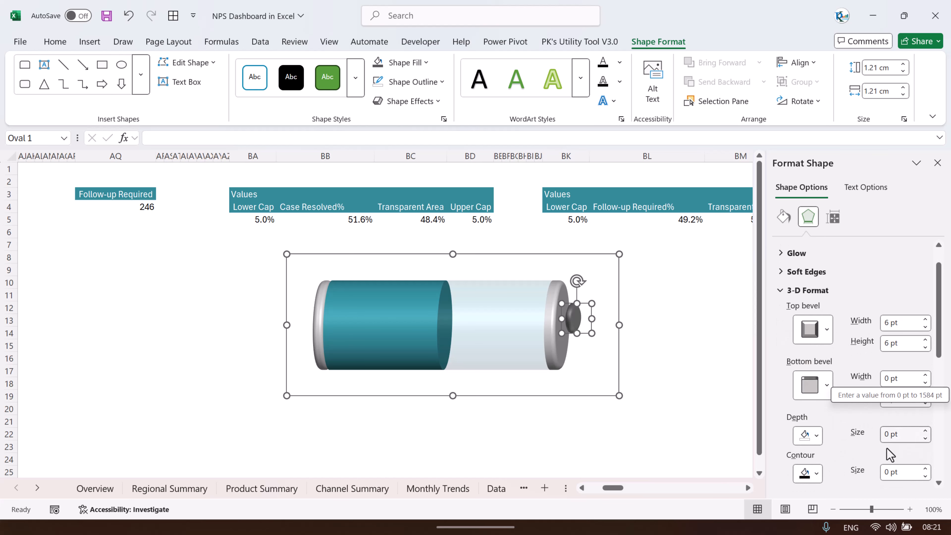
{"action": "left_click", "coordinate": [925, 431]}
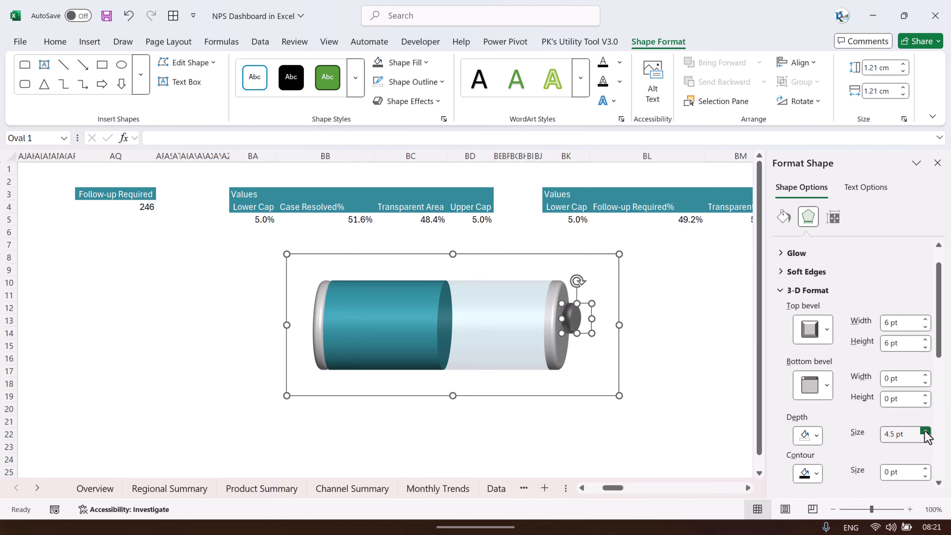
{"action": "left_click", "coordinate": [925, 432]}
{"action": "left_click_drag", "start_coordinate": [570, 316], "coordinate": [568, 323]}
- Fine-tune the oval's rotation to about X 300°, Y 2.6° and Z 0.9° and center it on the cap's end
{"action": "left_click", "coordinate": [808, 290]}
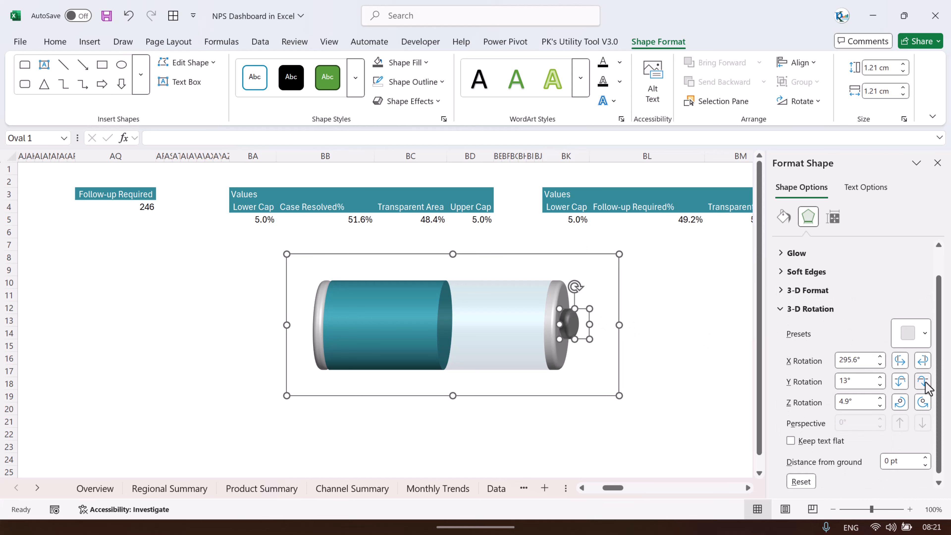
{"action": "left_click", "coordinate": [923, 361]}
{"action": "left_click", "coordinate": [923, 401]}
{"action": "left_click", "coordinate": [897, 404]}
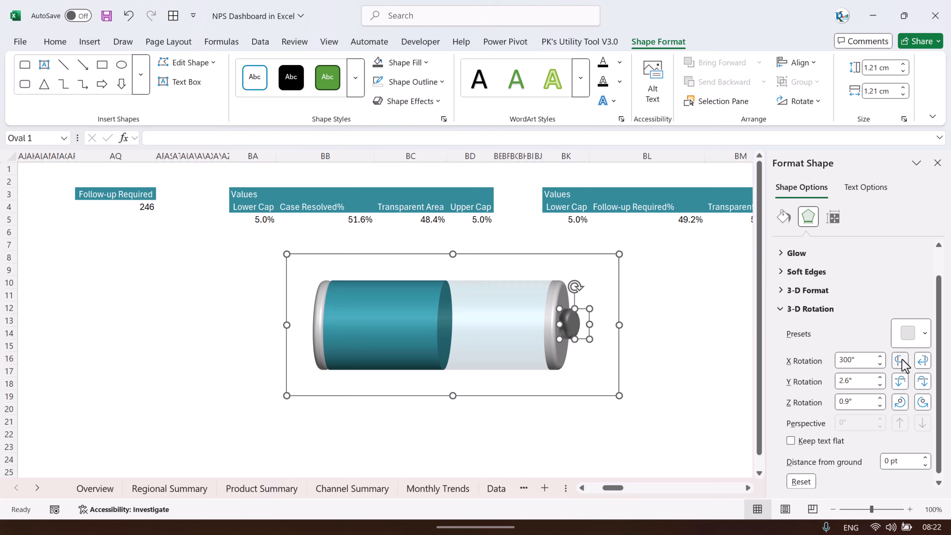
{"action": "left_click_drag", "start_coordinate": [572, 327], "coordinate": [572, 323]}
{"action": "left_click", "coordinate": [623, 321]}
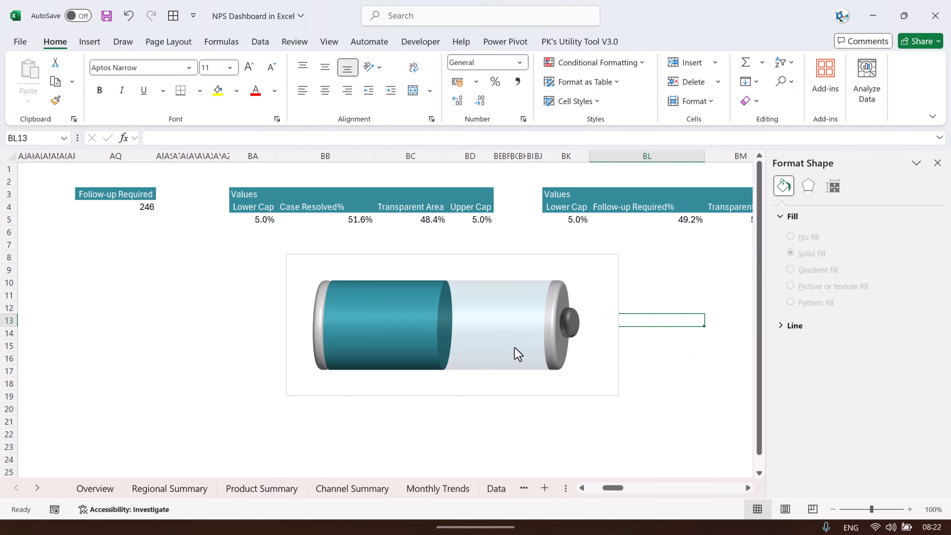
- Check the Follow-up Required% battery chart on the Overview sheet and return to the Support sheet
{"action": "left_click", "coordinate": [107, 493]}
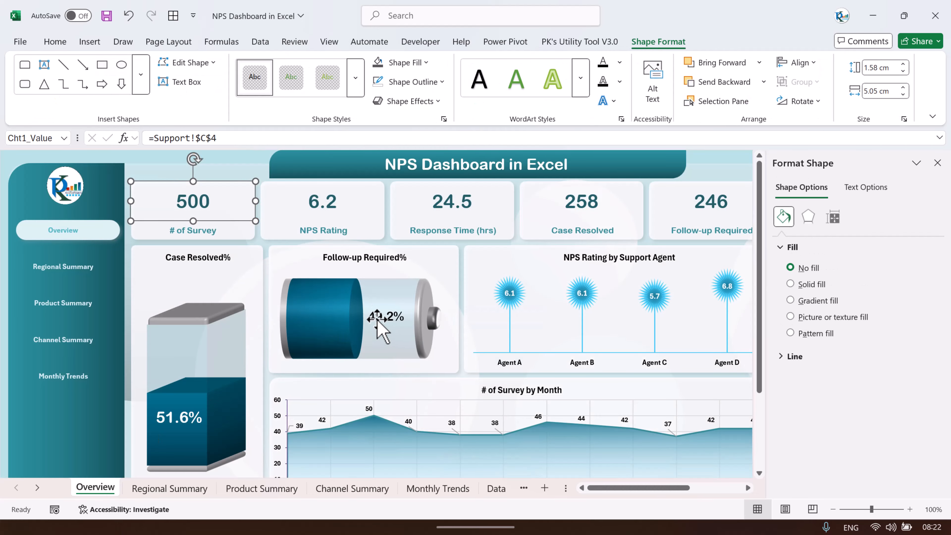
{"action": "left_click_drag", "start_coordinate": [566, 489], "coordinate": [690, 492]}
{"action": "left_click", "coordinate": [540, 493]}
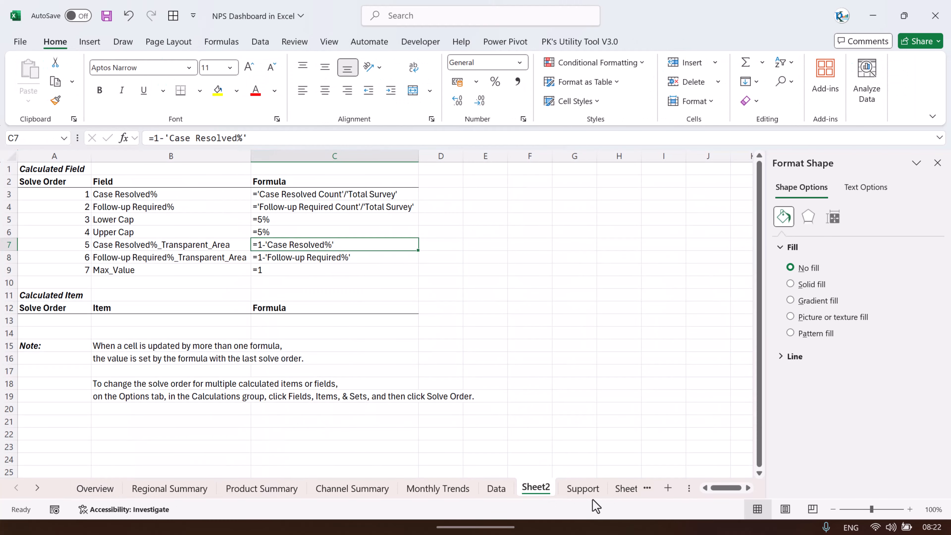
{"action": "left_click", "coordinate": [584, 490]}
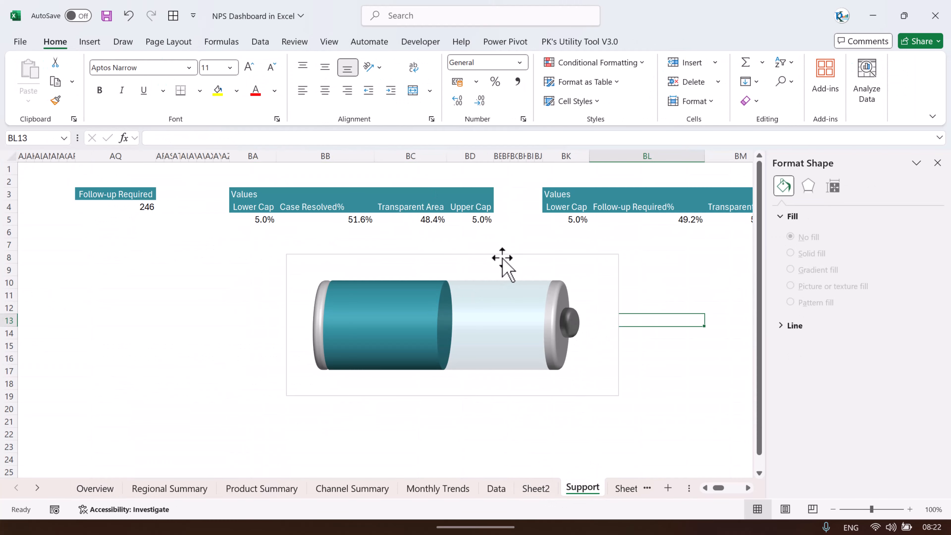
- Insert a text box inside the chart, across the middle of the cylinder, and select it as an object
{"action": "left_click", "coordinate": [516, 261]}
{"action": "left_click", "coordinate": [90, 42]}
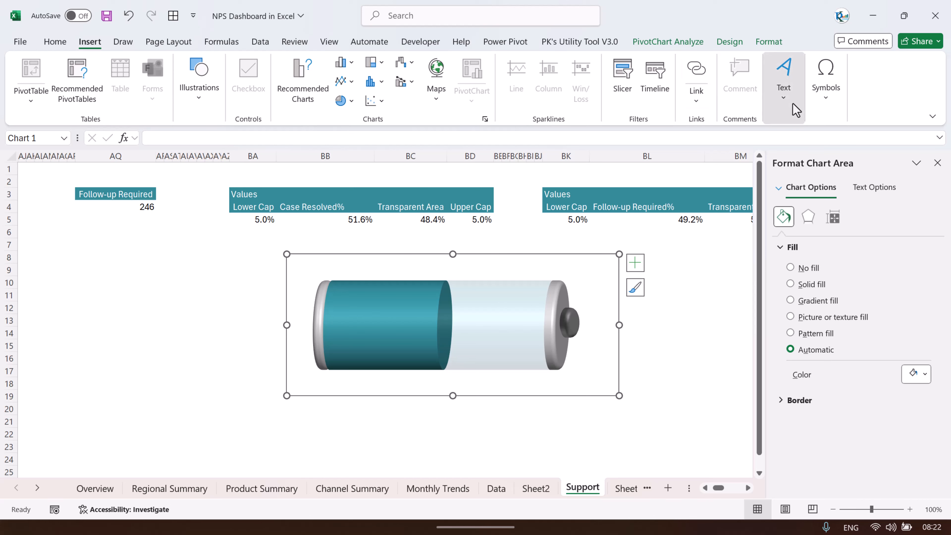
{"action": "left_click", "coordinate": [784, 77]}
{"action": "left_click", "coordinate": [781, 148]}
{"action": "left_click_drag", "start_coordinate": [414, 304], "coordinate": [505, 337]}
{"action": "left_click", "coordinate": [479, 337]}
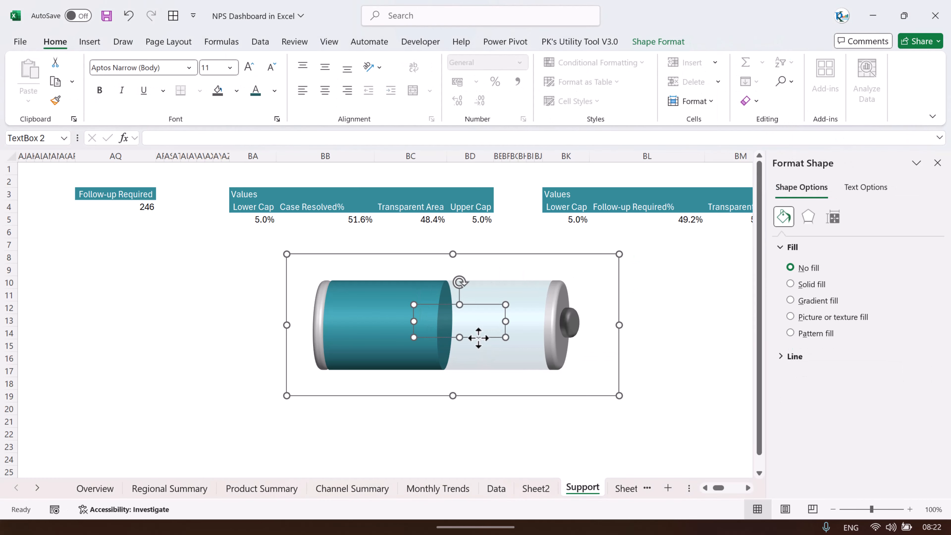
- Link the text box to the Case Resolved% value in cell BB5 of the Support sheet
{"action": "left_click", "coordinate": [219, 137]}
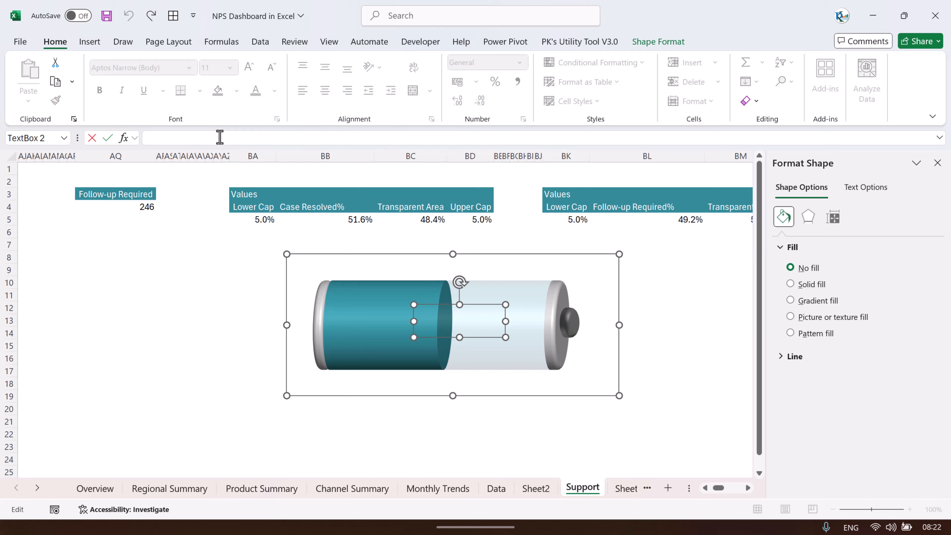
{"action": "type", "text": "="}
{"action": "left_click", "coordinate": [359, 221]}
{"action": "key", "text": "Return"}
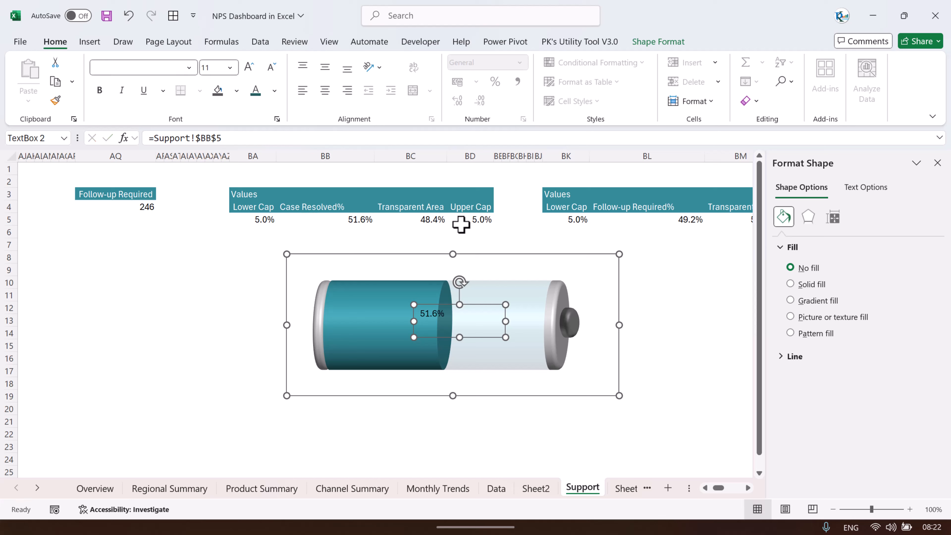
- Center the label text horizontally and vertically, enlarge it to 24 pt and make it bold
{"action": "left_click", "coordinate": [325, 91]}
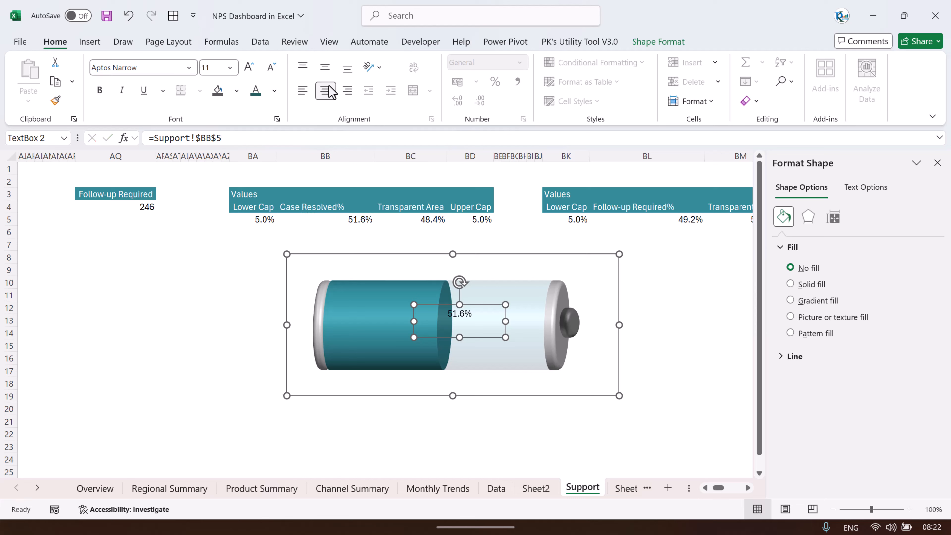
{"action": "left_click", "coordinate": [325, 67]}
{"action": "left_click", "coordinate": [247, 68]}
{"action": "left_click", "coordinate": [248, 67]}
{"action": "left_click", "coordinate": [248, 68]}
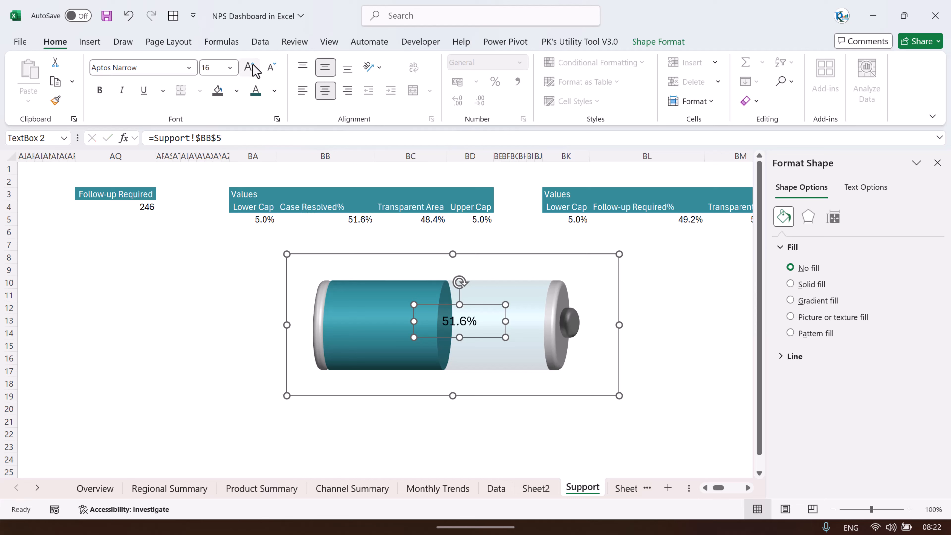
{"action": "left_click", "coordinate": [248, 67]}
{"action": "left_click", "coordinate": [248, 68]}
{"action": "left_click", "coordinate": [248, 68]}
{"action": "left_click", "coordinate": [248, 67]}
{"action": "left_click", "coordinate": [99, 90]}
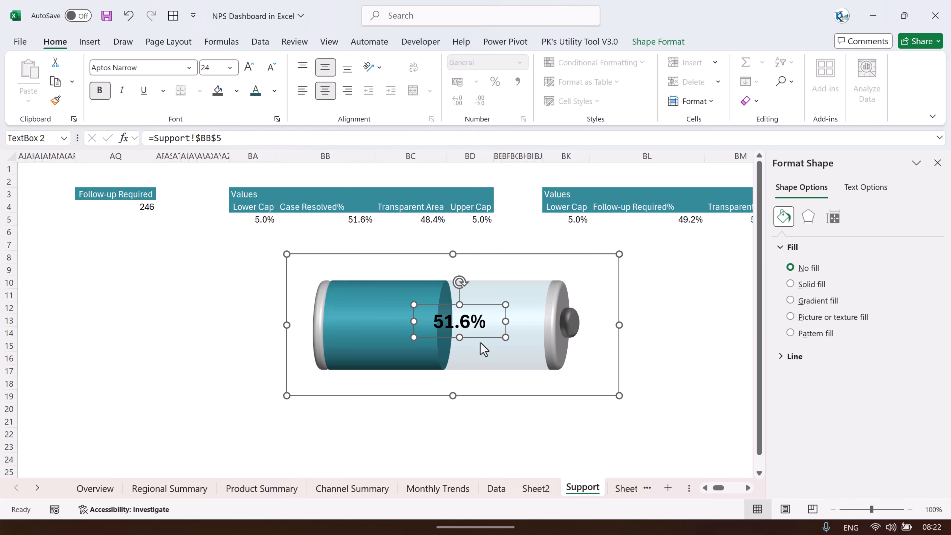
- Move the percentage label onto the cylinder's transparent section and close the formatting pane
{"action": "left_click_drag", "start_coordinate": [484, 339], "coordinate": [514, 337]}
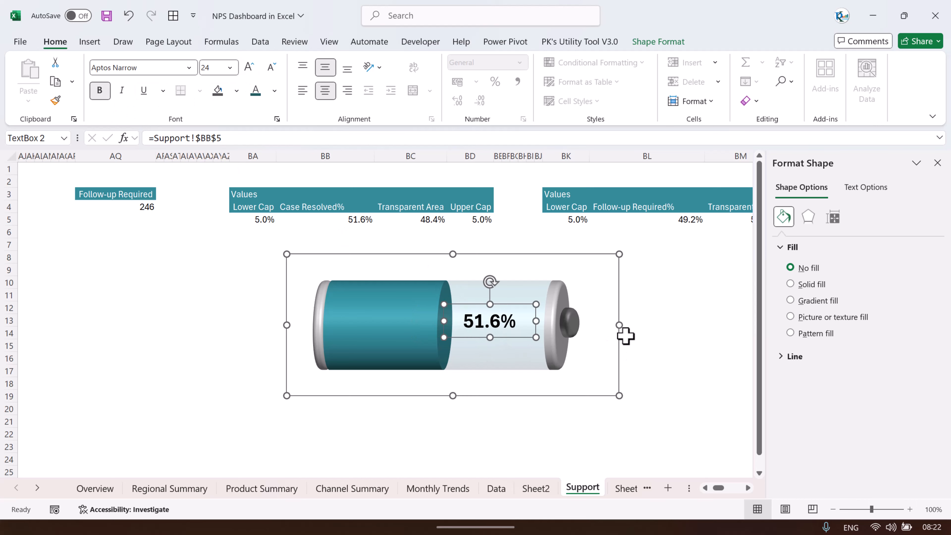
{"action": "left_click", "coordinate": [626, 334]}
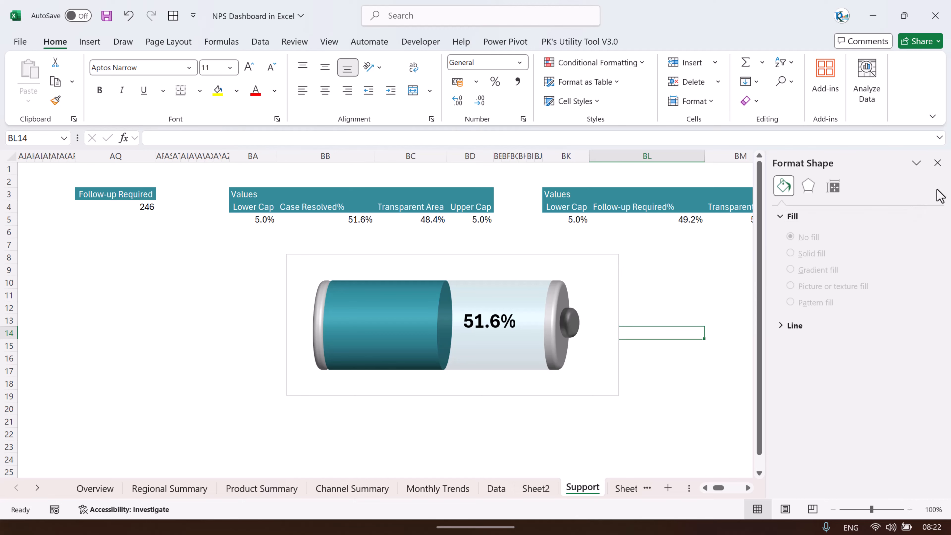
{"action": "left_click", "coordinate": [938, 163]}
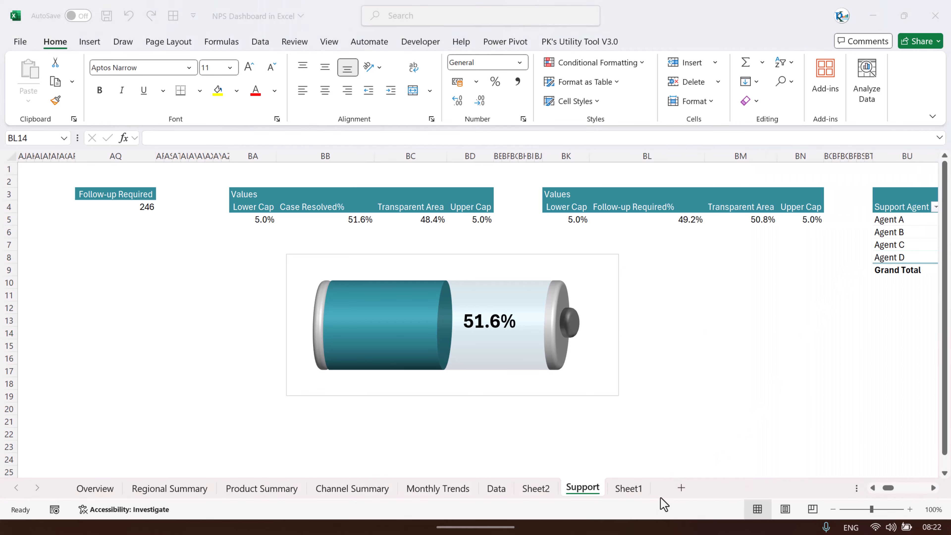
{"action": "left_click", "coordinate": [700, 329]}
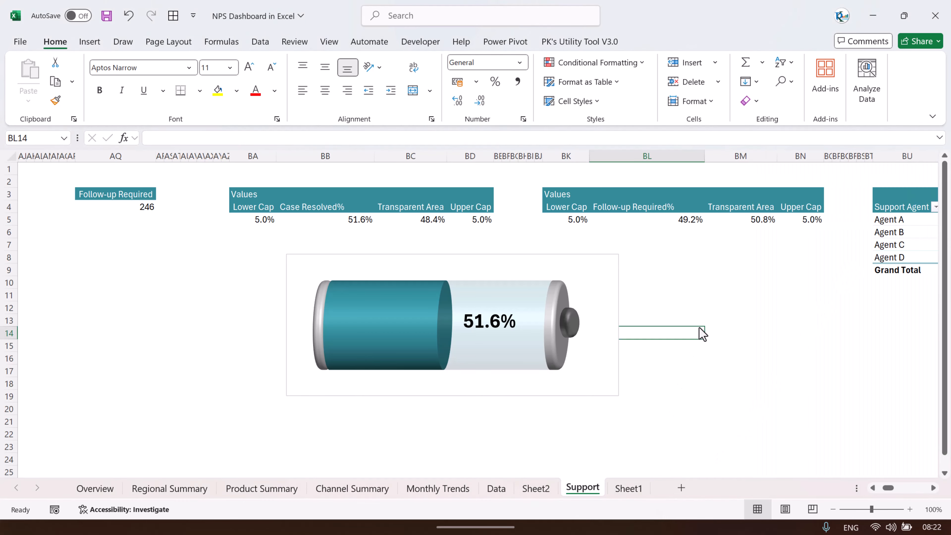
- Review the Overview, Regional Summary, Product Summary, Channel Summary, Monthly Trends and Data sheets, ending on Regional Summary
{"action": "left_click", "coordinate": [90, 491]}
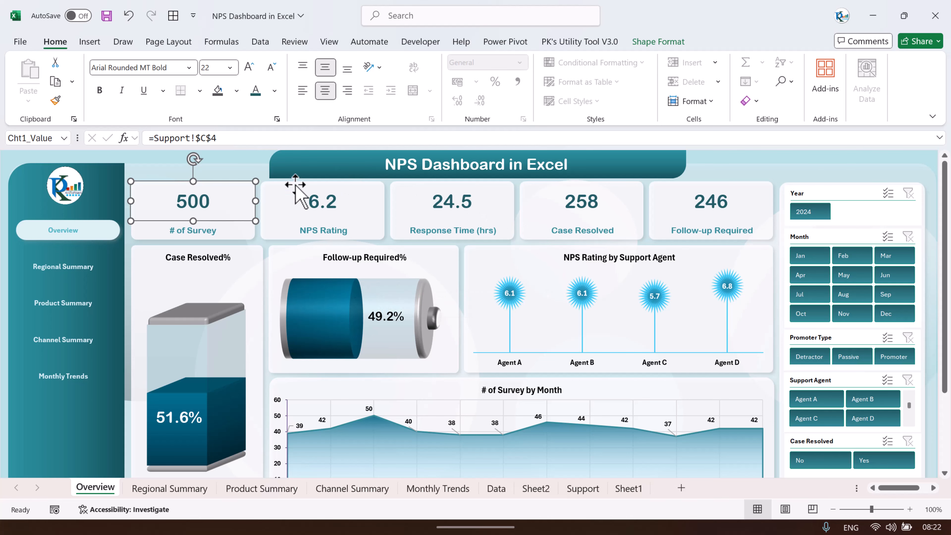
{"action": "left_click", "coordinate": [184, 487]}
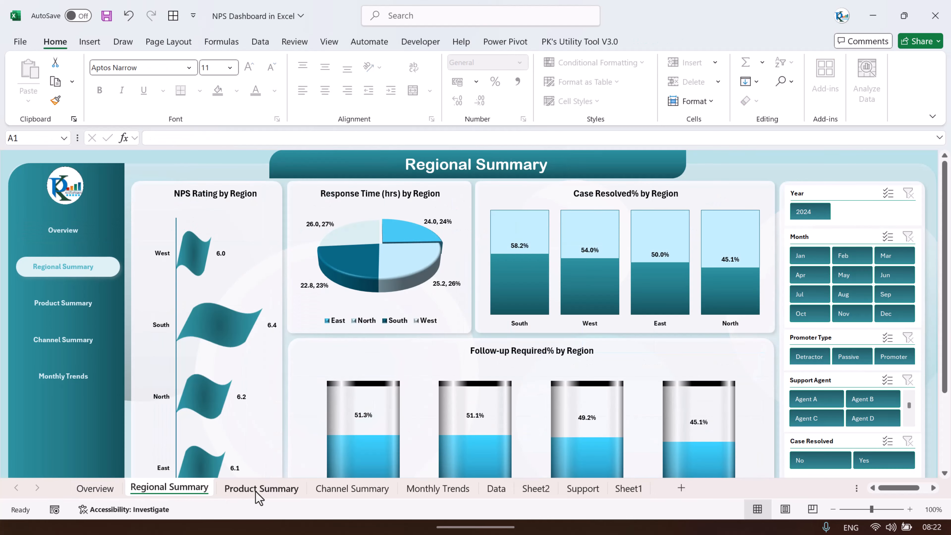
{"action": "left_click", "coordinate": [280, 487]}
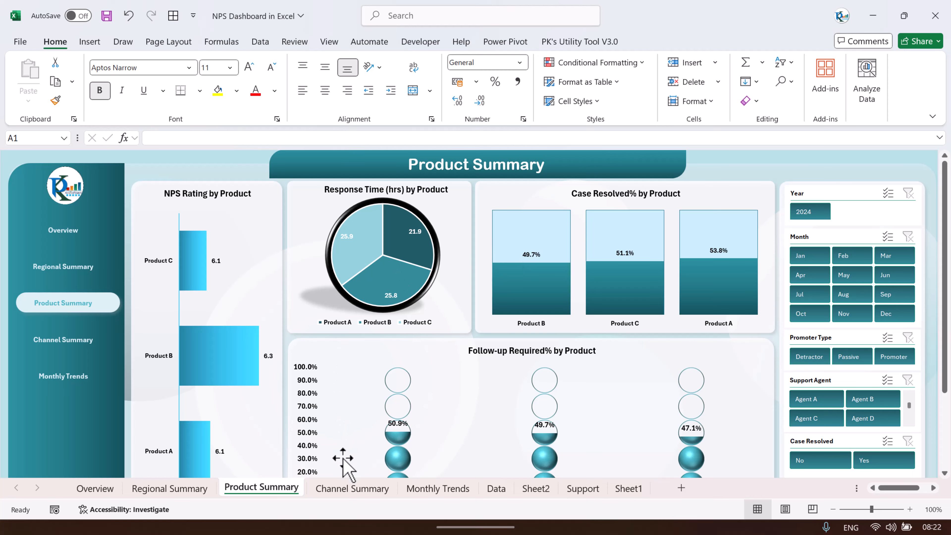
{"action": "left_click", "coordinate": [346, 488]}
{"action": "left_click", "coordinate": [444, 489]}
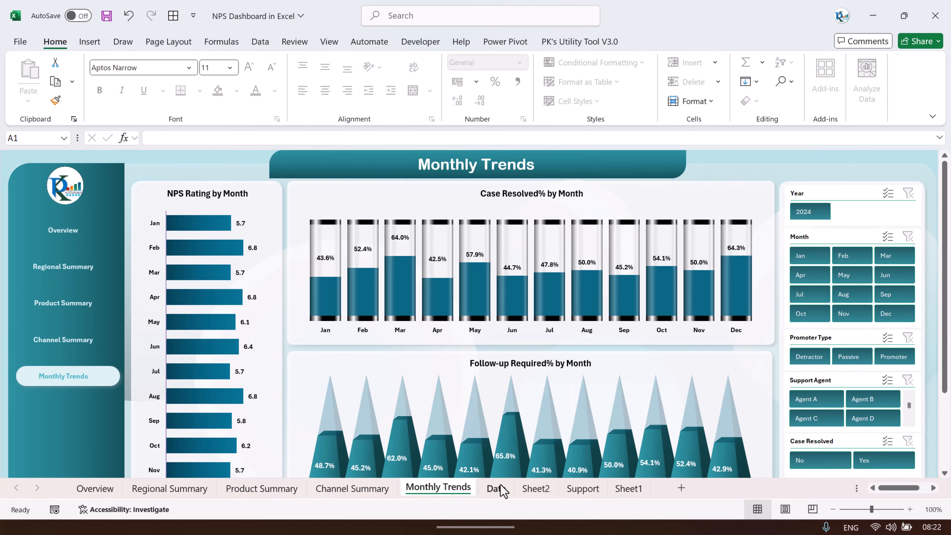
{"action": "left_click", "coordinate": [496, 488]}
{"action": "left_click", "coordinate": [443, 488]}
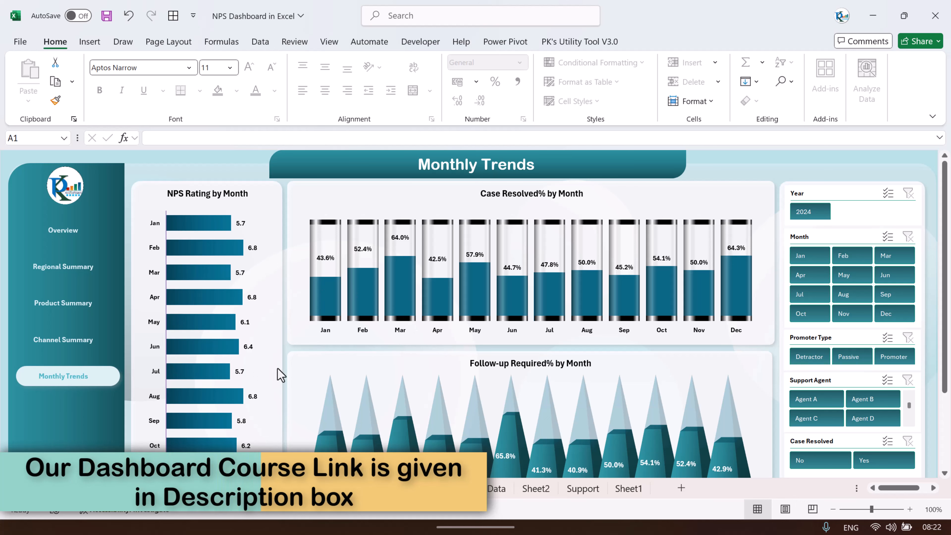
{"action": "left_click", "coordinate": [353, 488]}
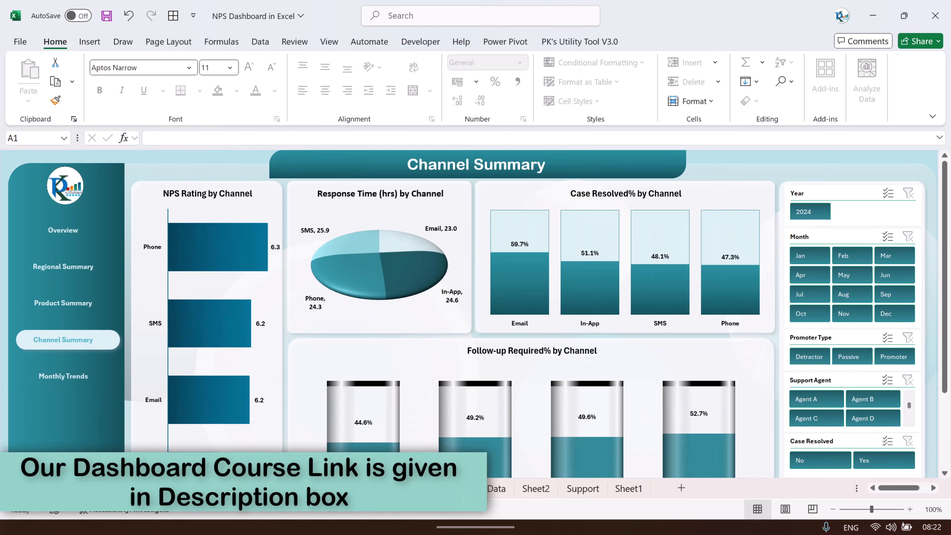
{"action": "left_click", "coordinate": [262, 488]}
{"action": "left_click", "coordinate": [169, 489]}
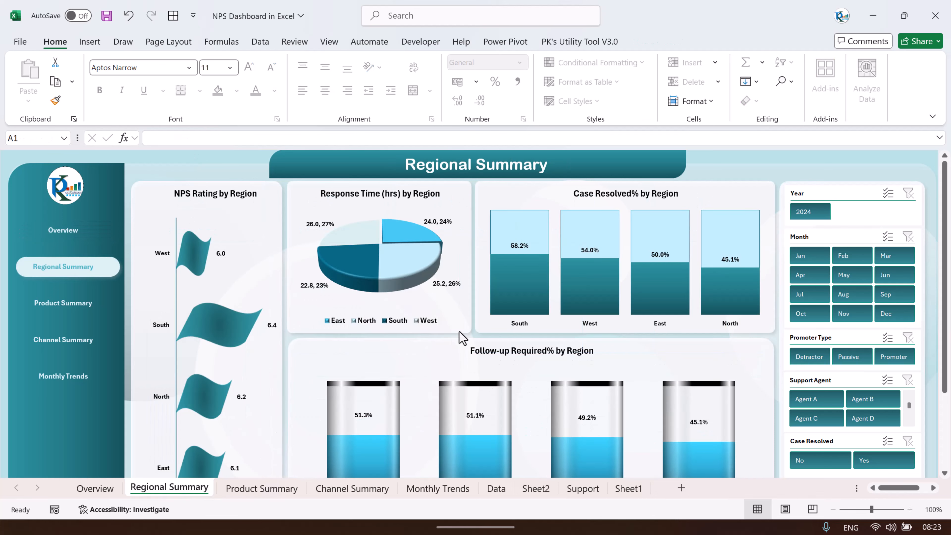